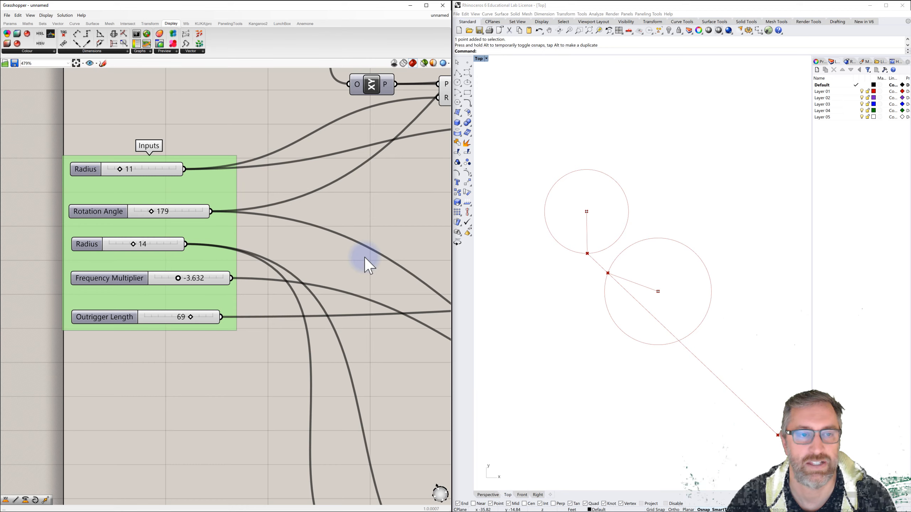
Examine the input sliders and the wiring of the whole two-circle definition up to its final point.
scroll(365, 257, down, 4)
right_drag(364, 258, 211, 228)
scroll(265, 211, down, 2)
scroll(234, 213, down, 3)
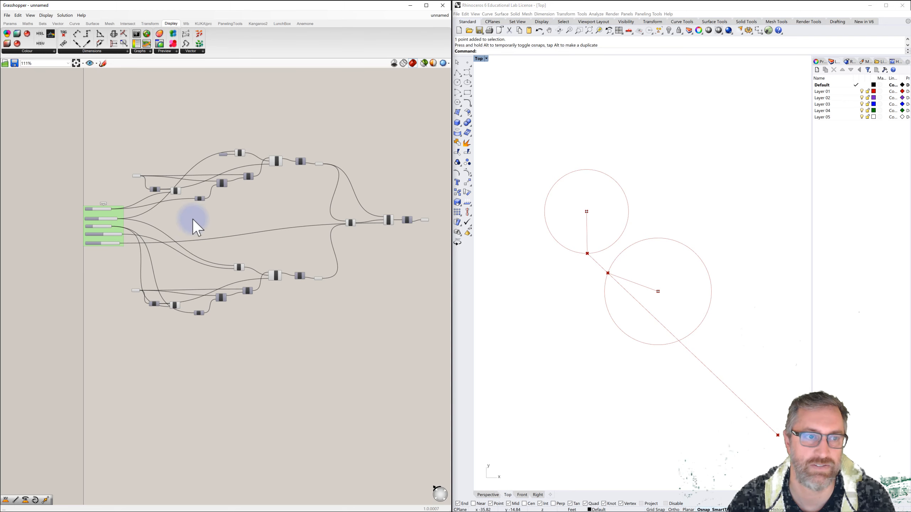
scroll(103, 225, up, 3)
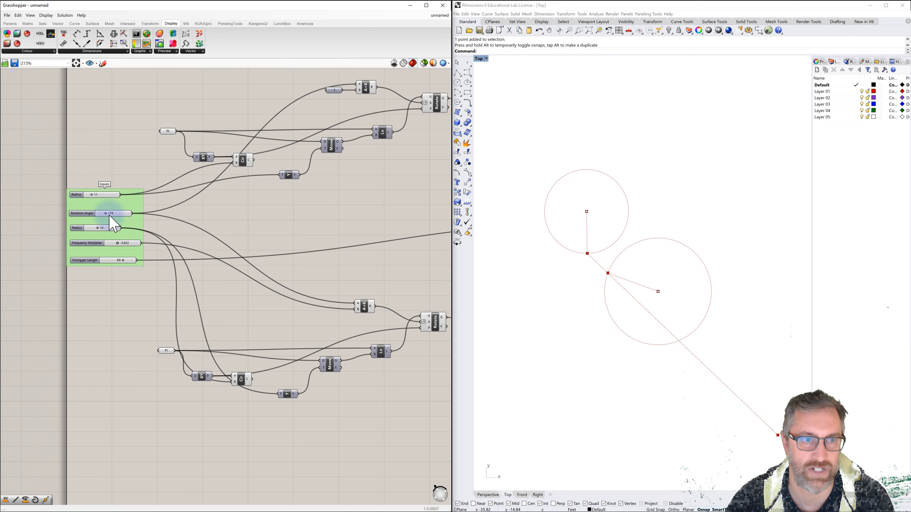
scroll(168, 197, down, 3)
scroll(168, 197, up, 2)
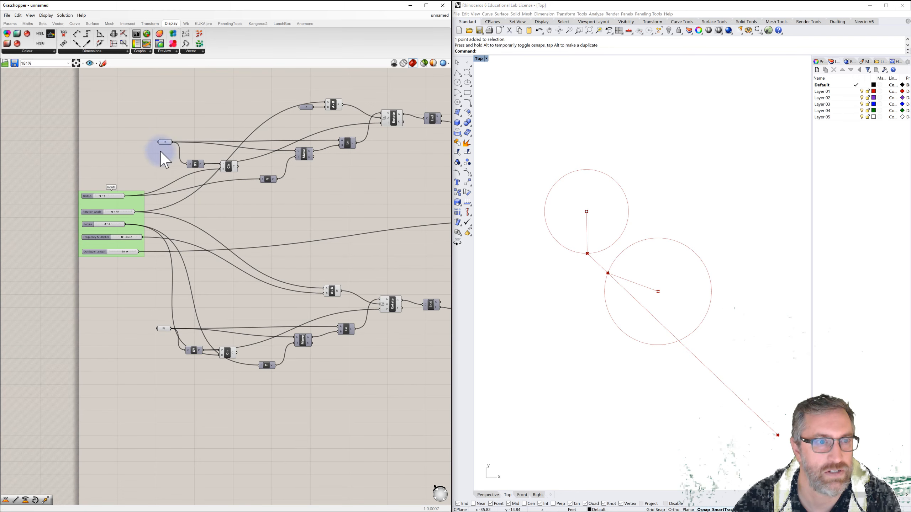
scroll(162, 111, down, 2)
right_drag(175, 109, 99, 107)
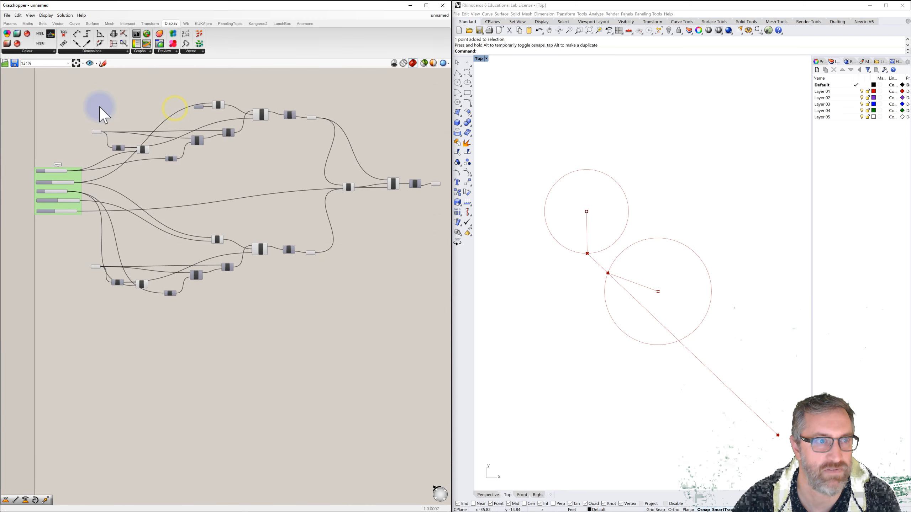
Shift the two circle-centre Point parameters slightly away from the input slider group.
drag(85, 89, 447, 319)
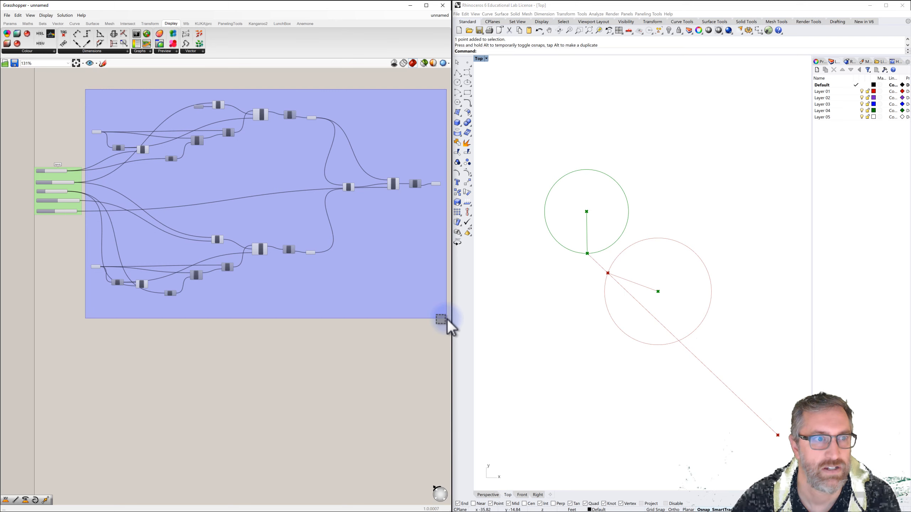
click(125, 122)
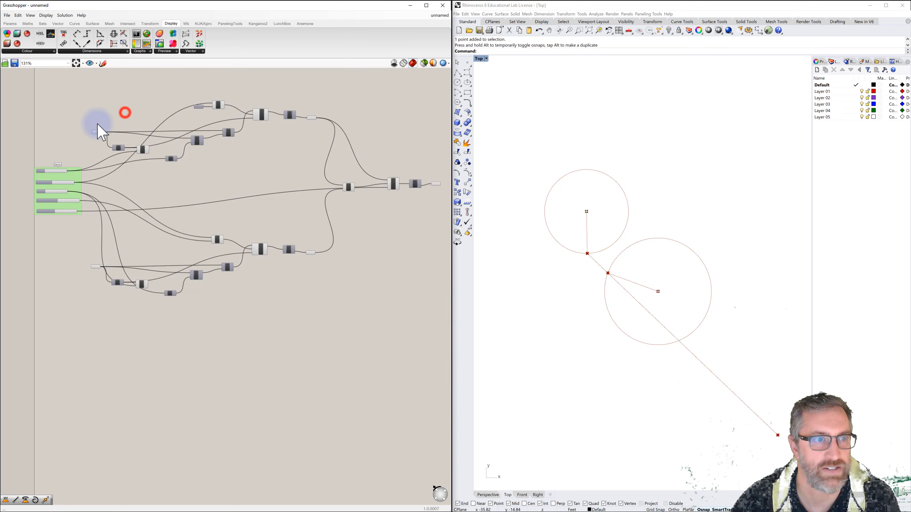
click(97, 131)
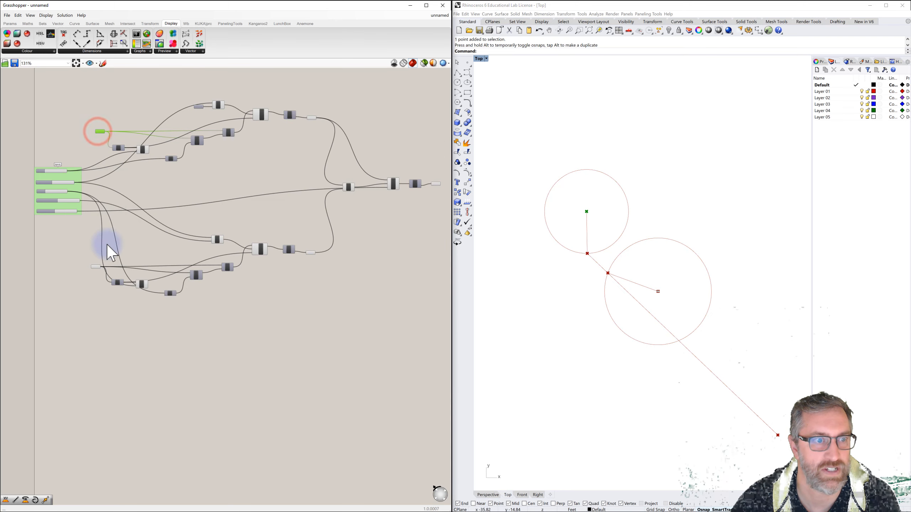
click(102, 266)
drag(106, 268, 103, 270)
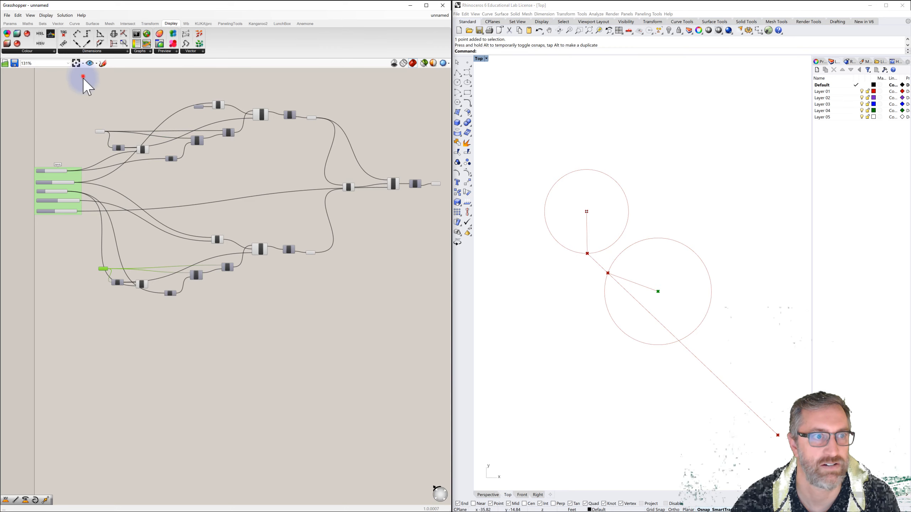
Duplicate every component except the Inputs slider group and place the copy below the original definition.
drag(83, 79, 448, 337)
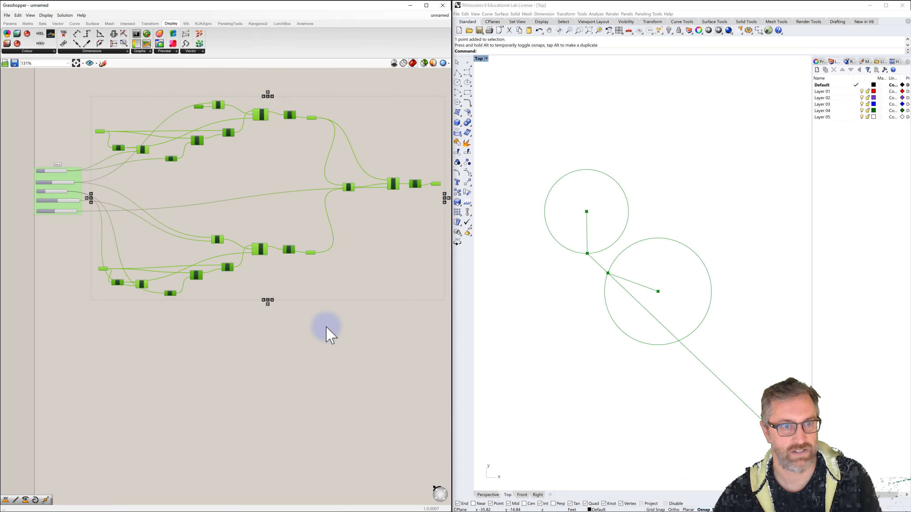
scroll(319, 336, down, 3)
right_drag(319, 339, 297, 237)
drag(264, 181, 266, 342)
click(332, 218)
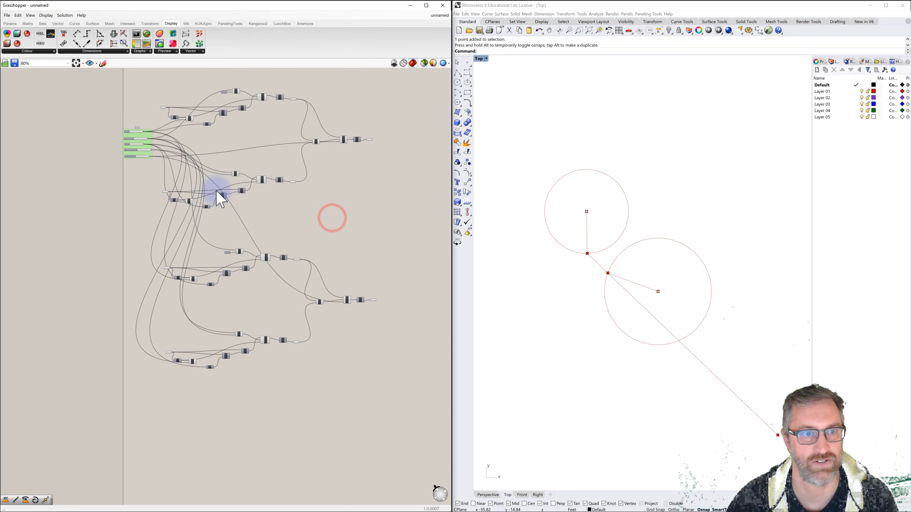
Tighten the duplicated definition by moving its lower circle cluster up and its upper circle cluster slightly down.
scroll(216, 144, up, 1)
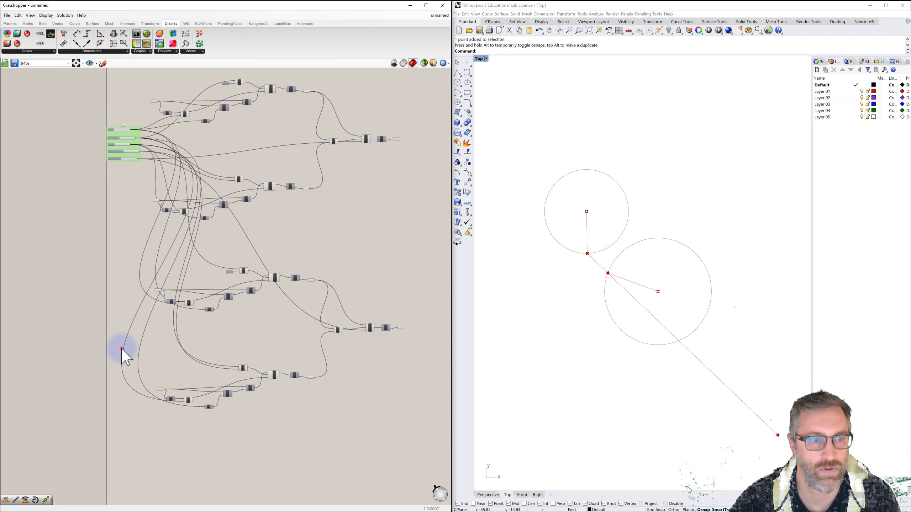
drag(121, 349, 377, 433)
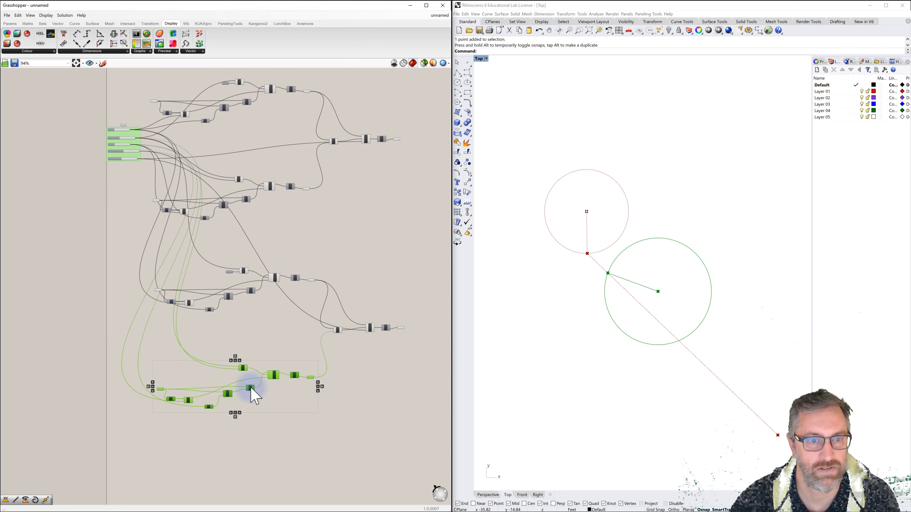
drag(250, 388, 256, 365)
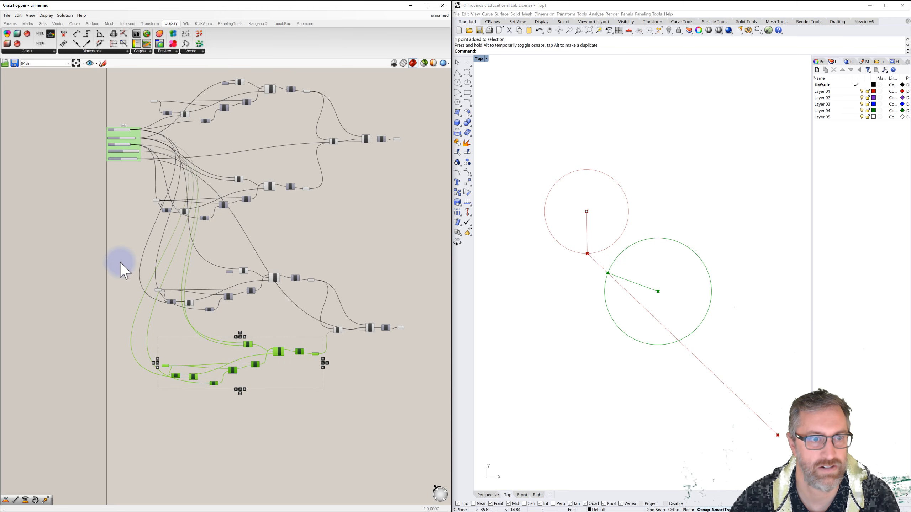
drag(120, 260, 366, 316)
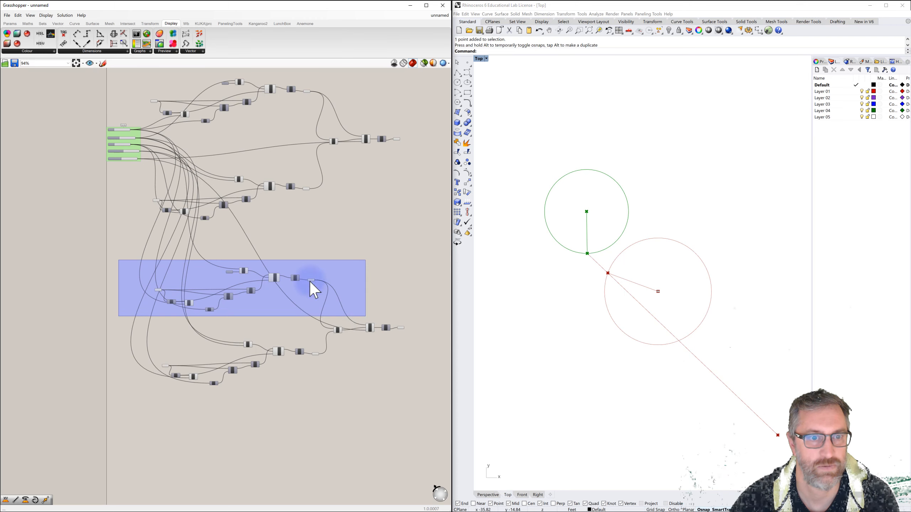
drag(275, 276, 279, 286)
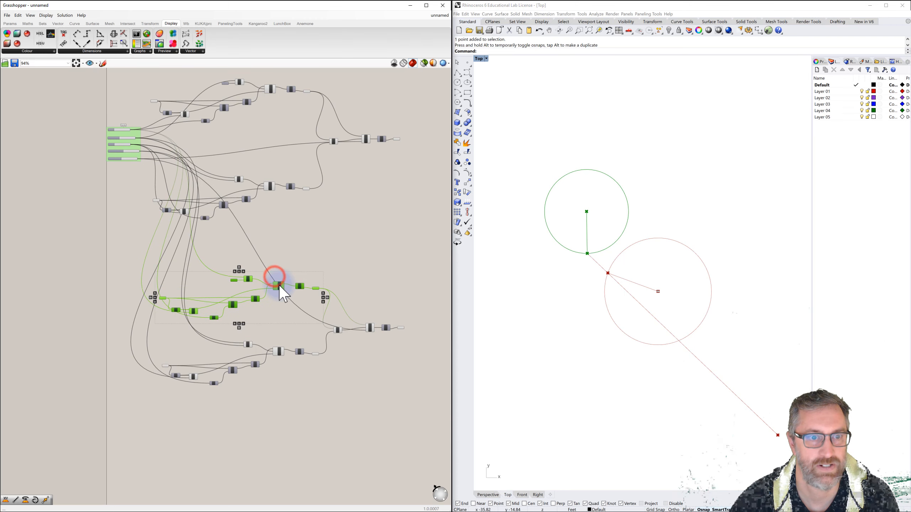
click(303, 258)
Examine the duplicated definition from its final output point back along the wires to the input sliders.
right_drag(383, 326, 363, 296)
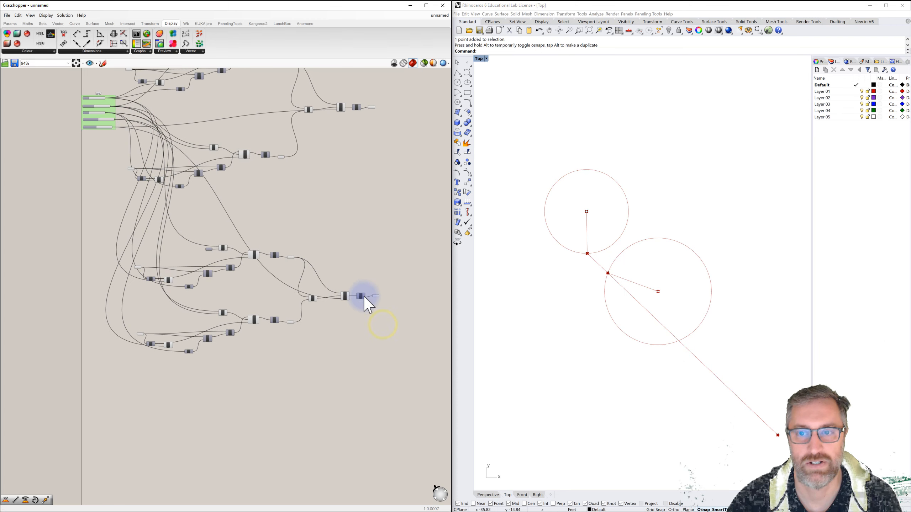
scroll(374, 298, up, 3)
click(375, 296)
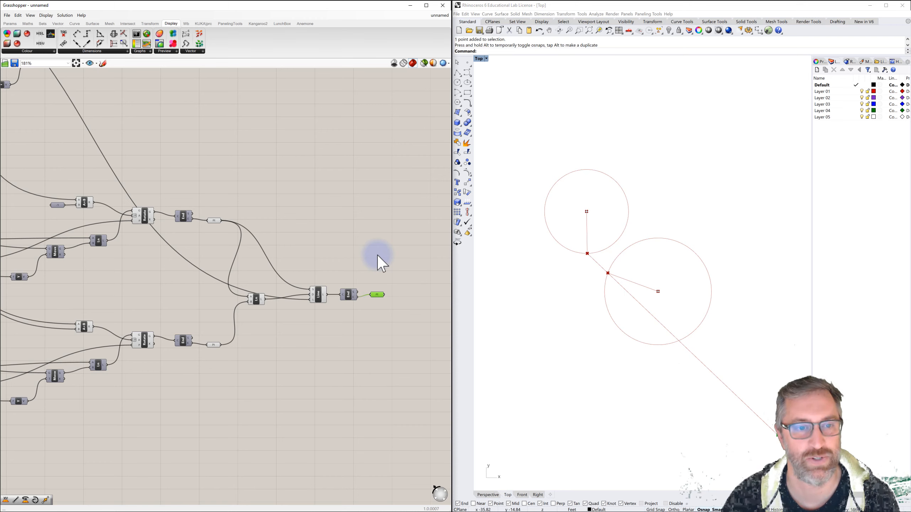
scroll(370, 238, down, 2)
right_drag(344, 218, 392, 232)
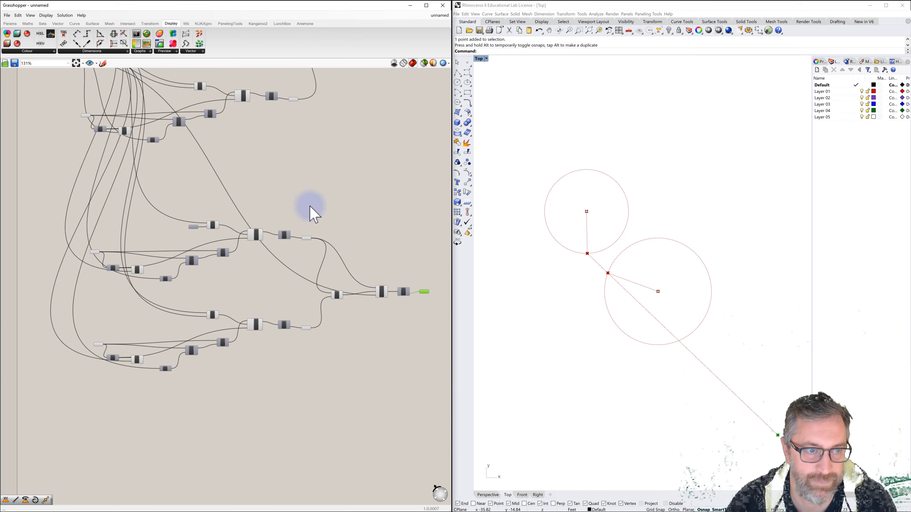
right_drag(300, 203, 337, 199)
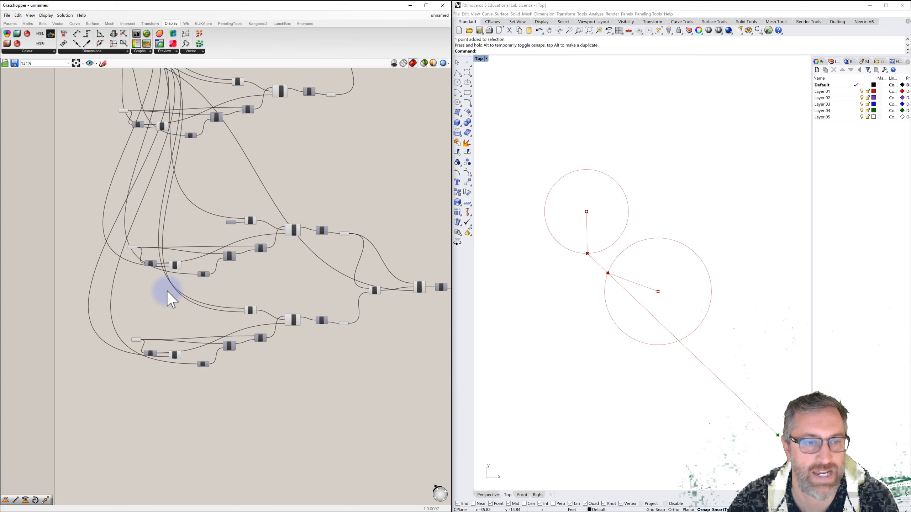
scroll(166, 291, up, 4)
scroll(215, 255, down, 6)
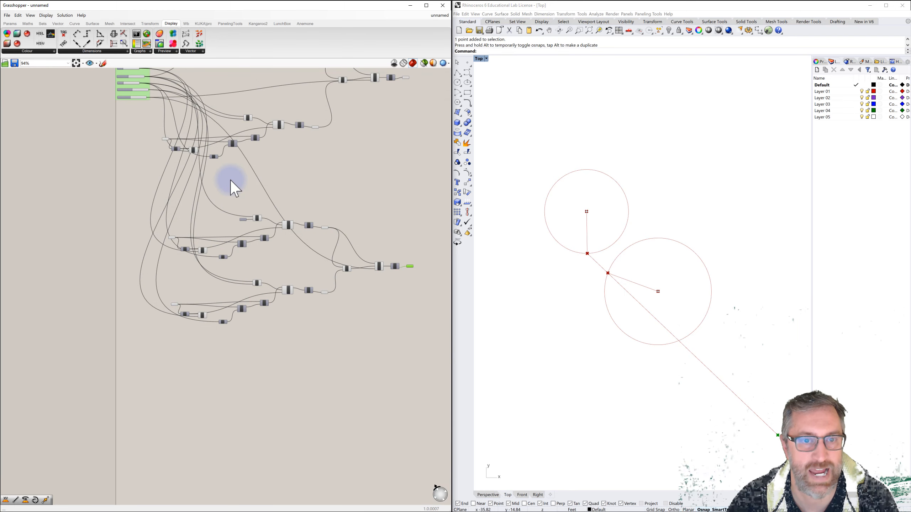
scroll(206, 117, up, 4)
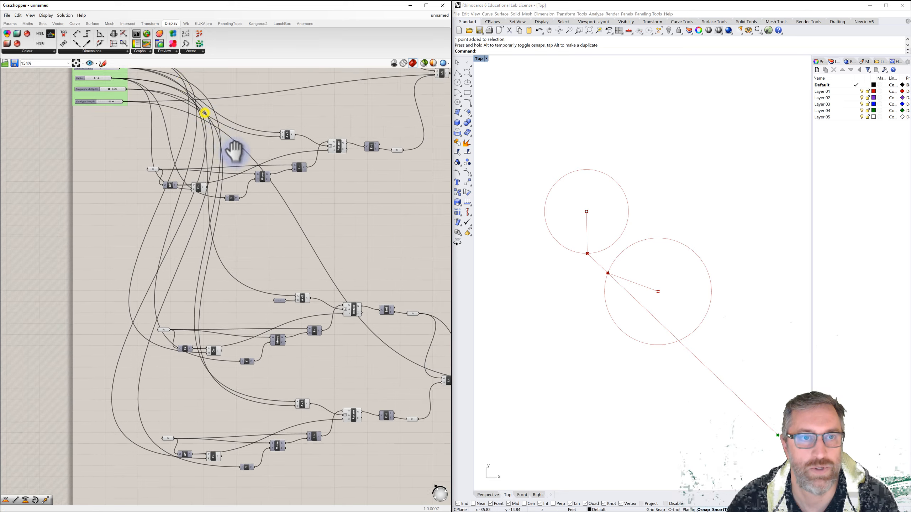
scroll(121, 138, up, 4)
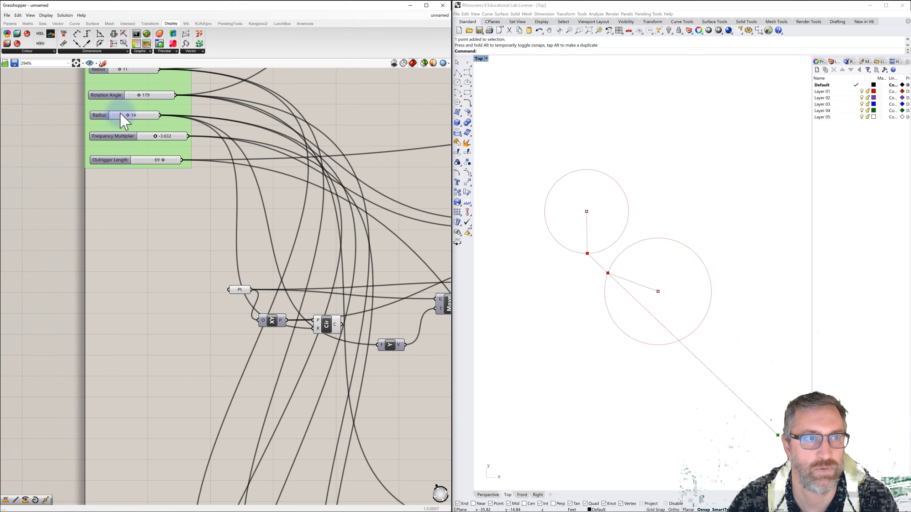
Trace the Rotation Angle slider's wires to the two multiplication components in the duplicated definition.
click(86, 119)
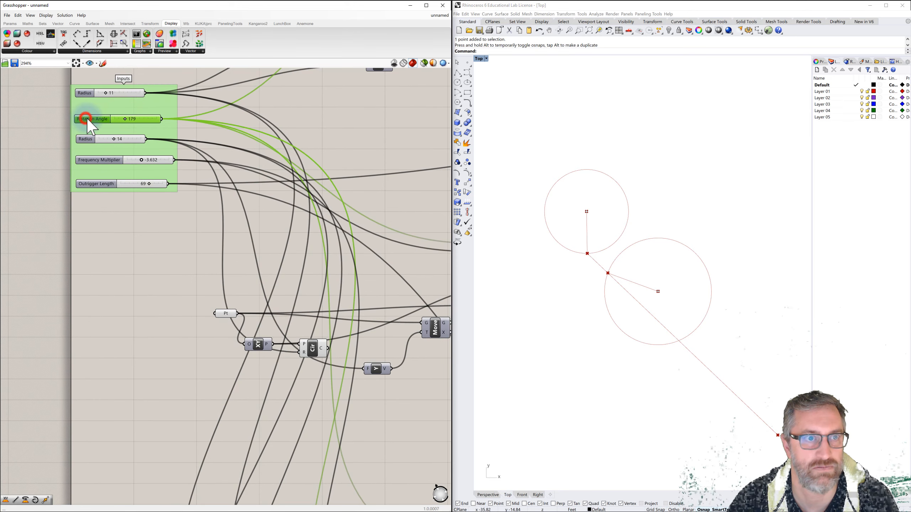
right_drag(389, 283, 343, 157)
right_drag(364, 313, 326, 281)
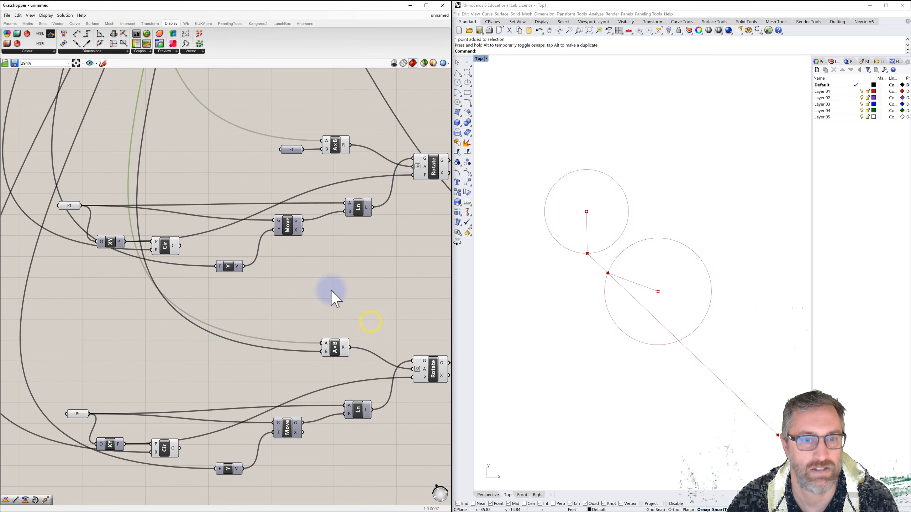
click(334, 348)
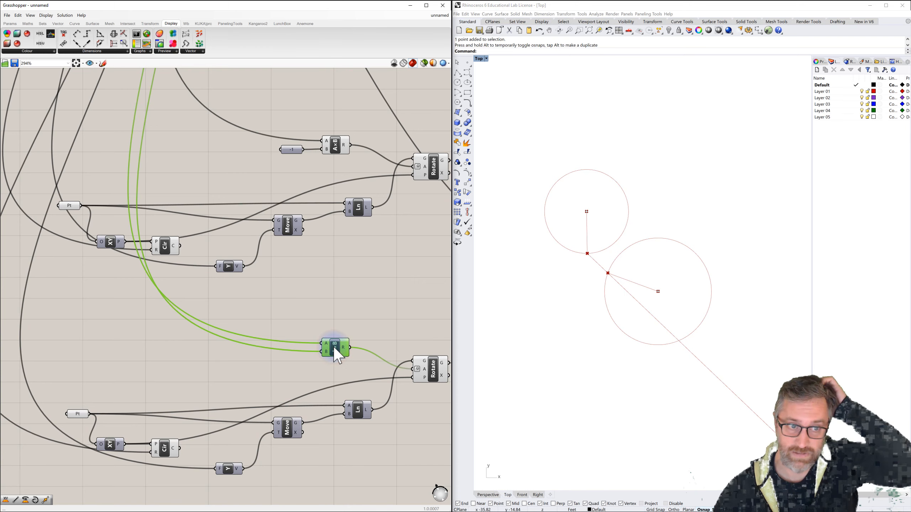
scroll(333, 348, down, 2)
scroll(334, 347, down, 1)
right_drag(312, 300, 315, 373)
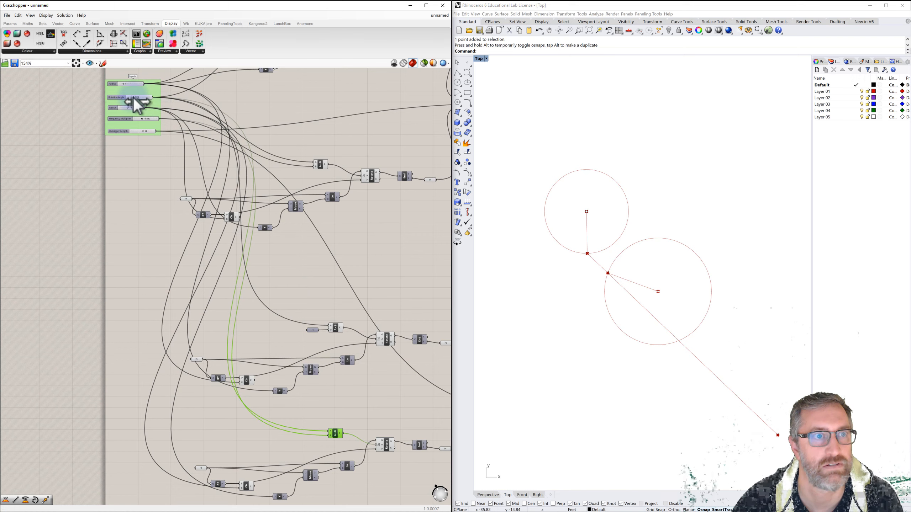
click(262, 326)
right_drag(262, 325, 246, 213)
right_drag(271, 307, 269, 264)
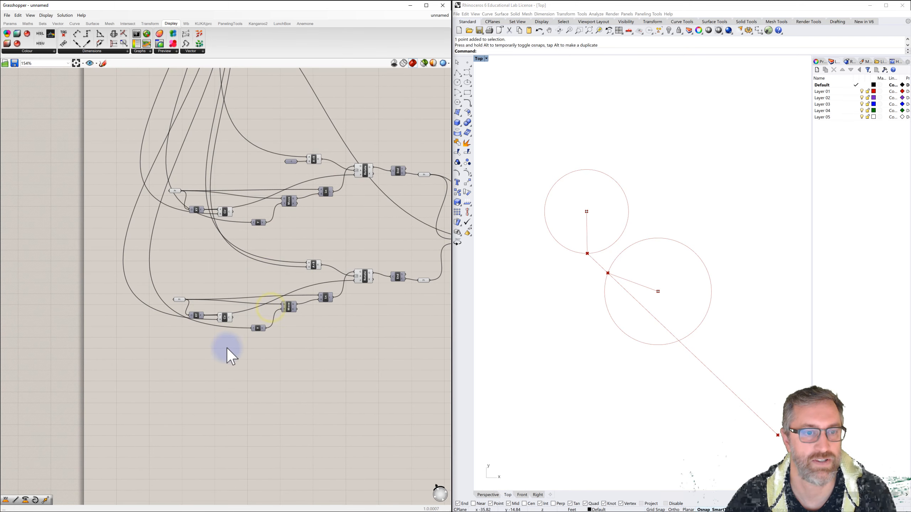
click(222, 356)
Add a Range component in the free space beside the duplicated circle clusters and inspect its Steps input.
right_drag(128, 264, 175, 302)
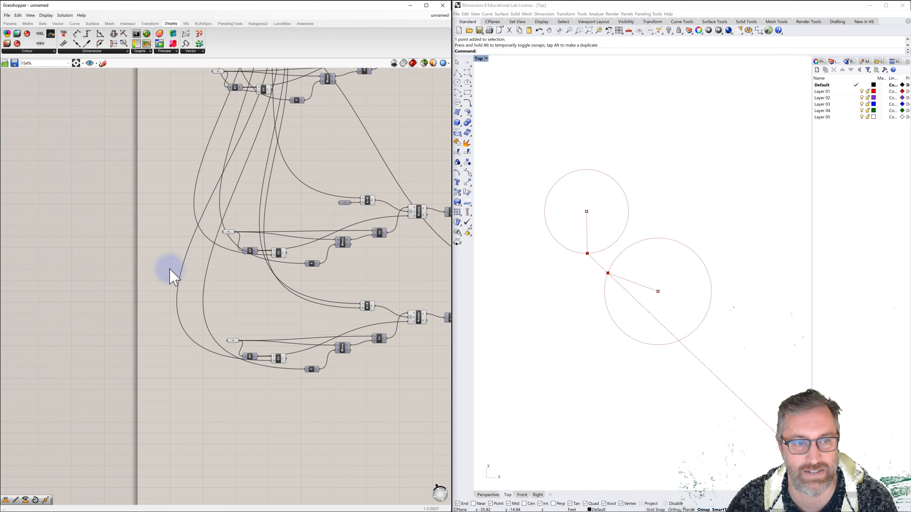
double_click(174, 260)
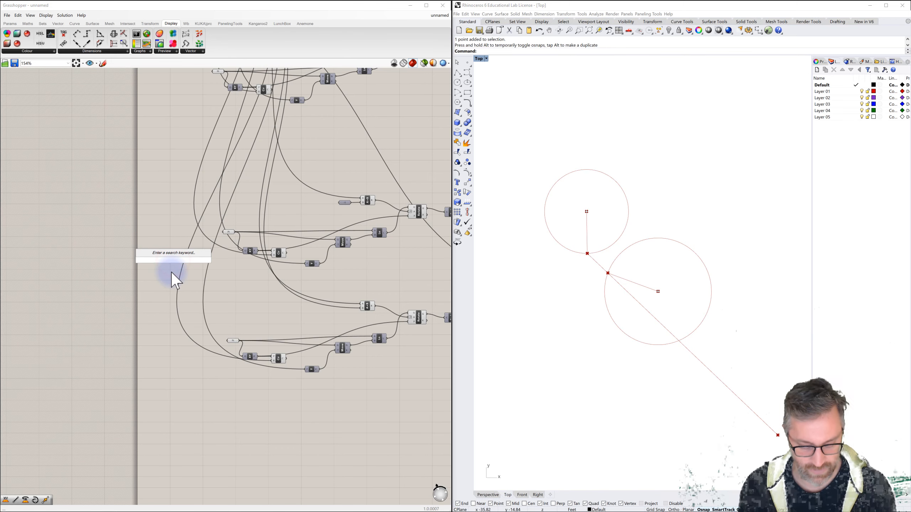
click(166, 227)
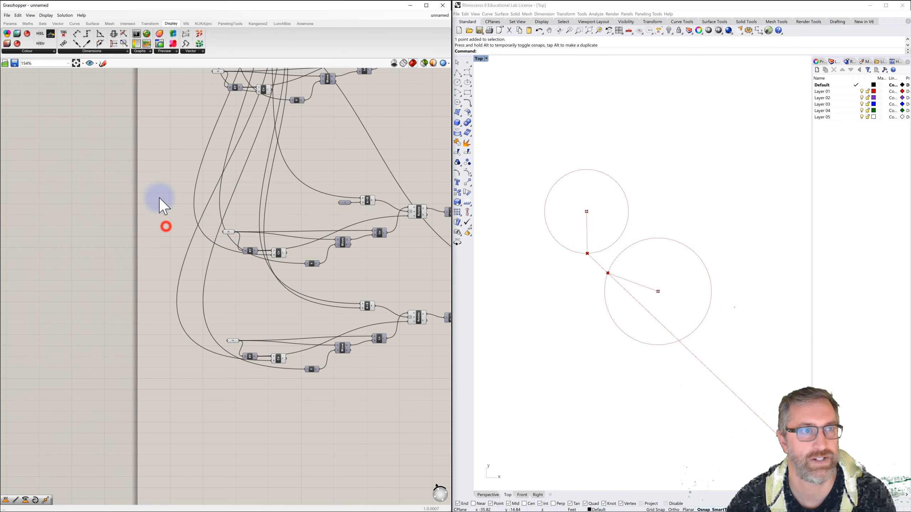
click(43, 24)
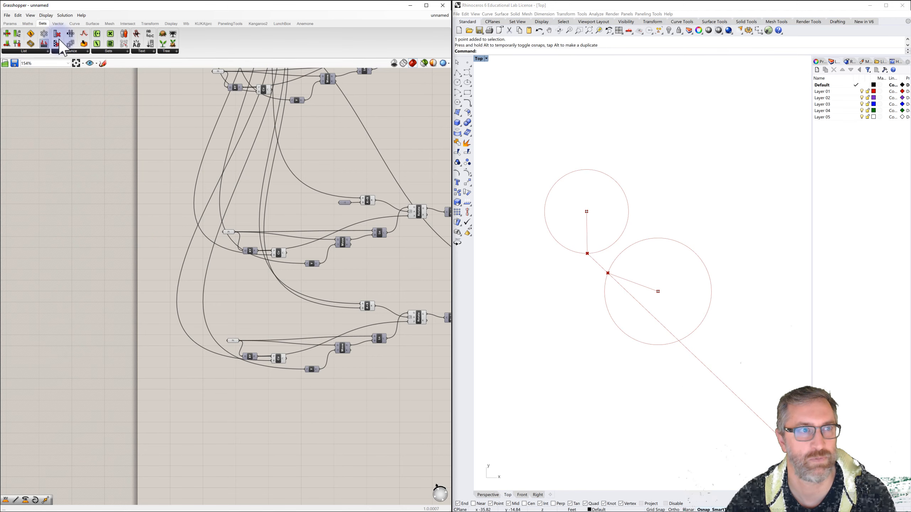
click(30, 51)
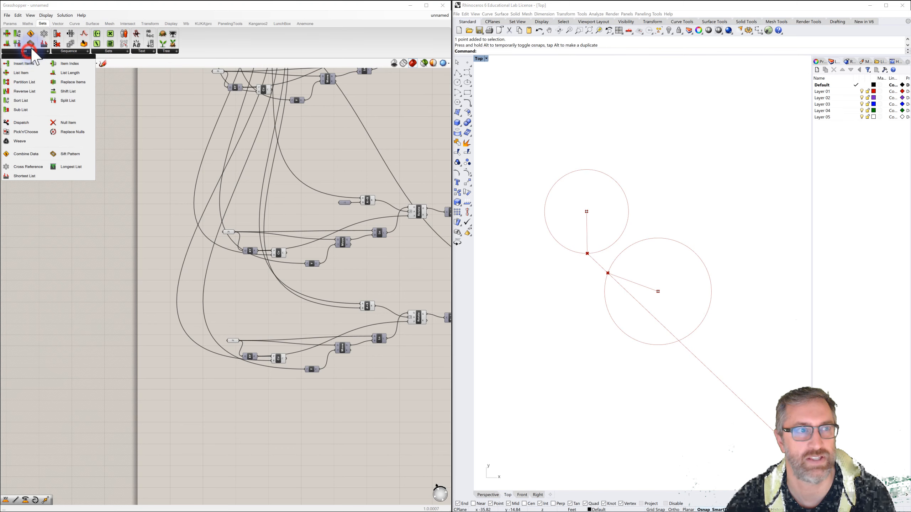
click(68, 51)
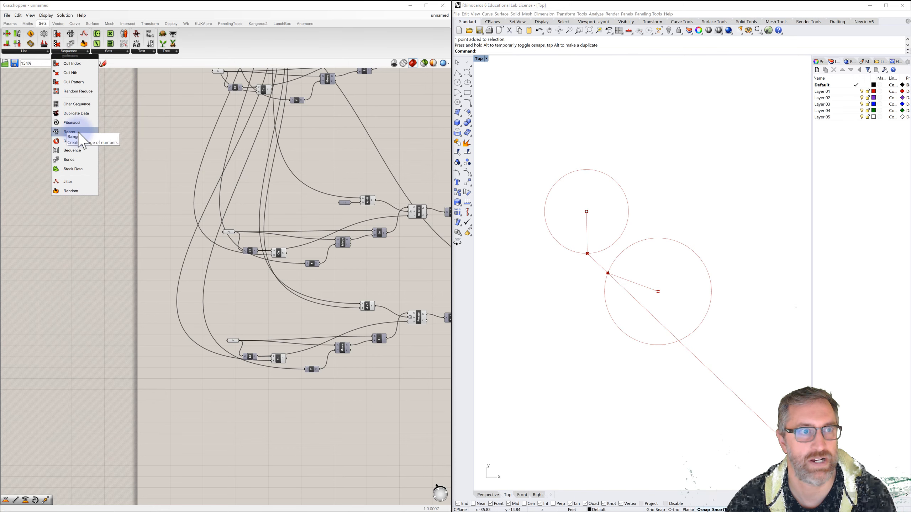
drag(75, 135, 189, 280)
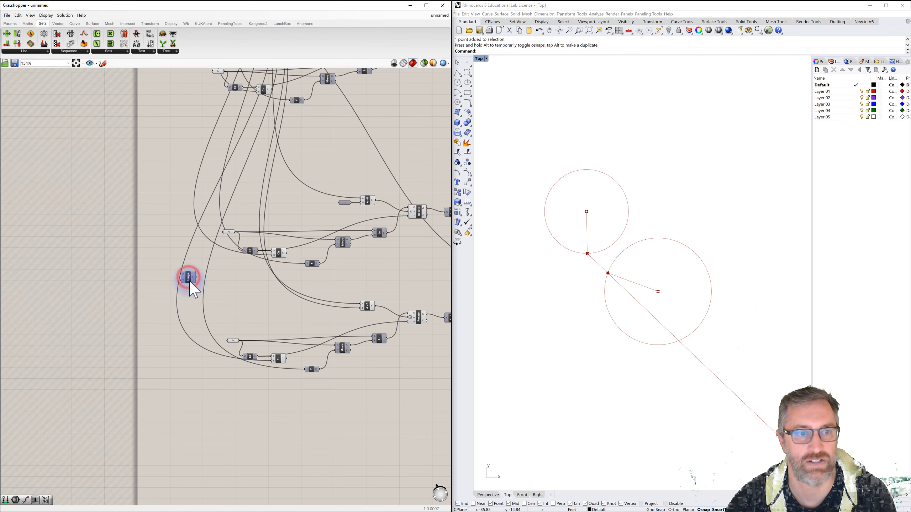
scroll(191, 282, up, 4)
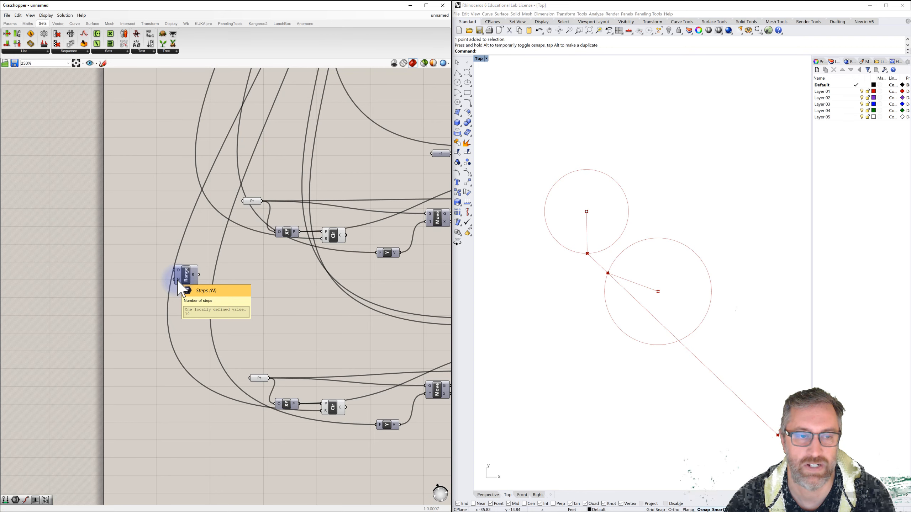
Add a Construct Domain component beside the Range component.
double_click(145, 268)
text(con)
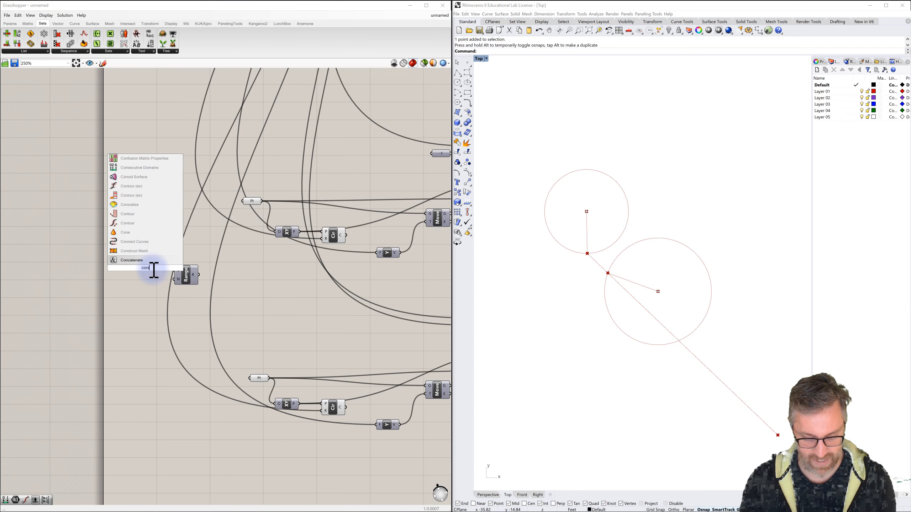
text(struct)
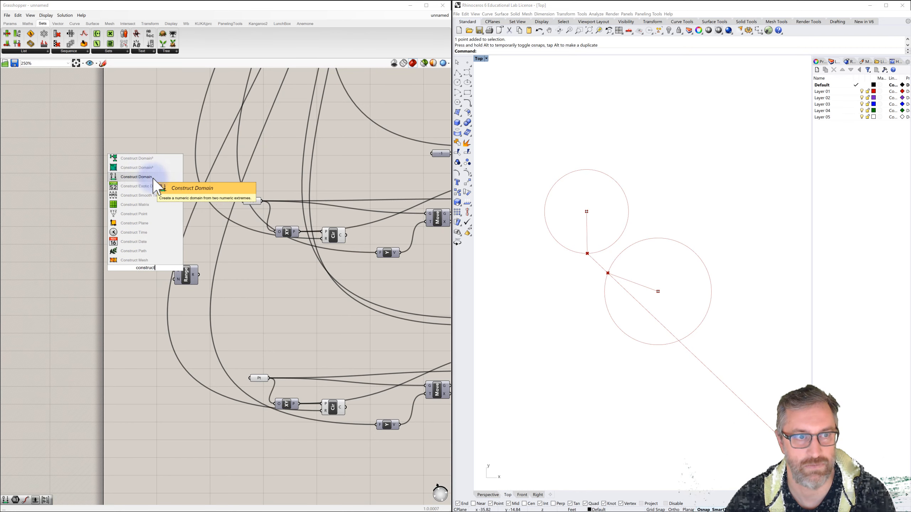
click(134, 178)
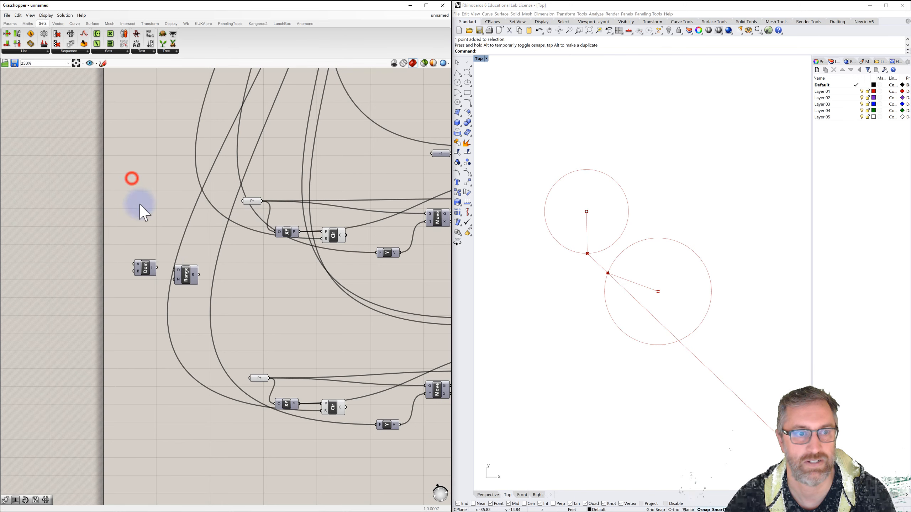
click(145, 271)
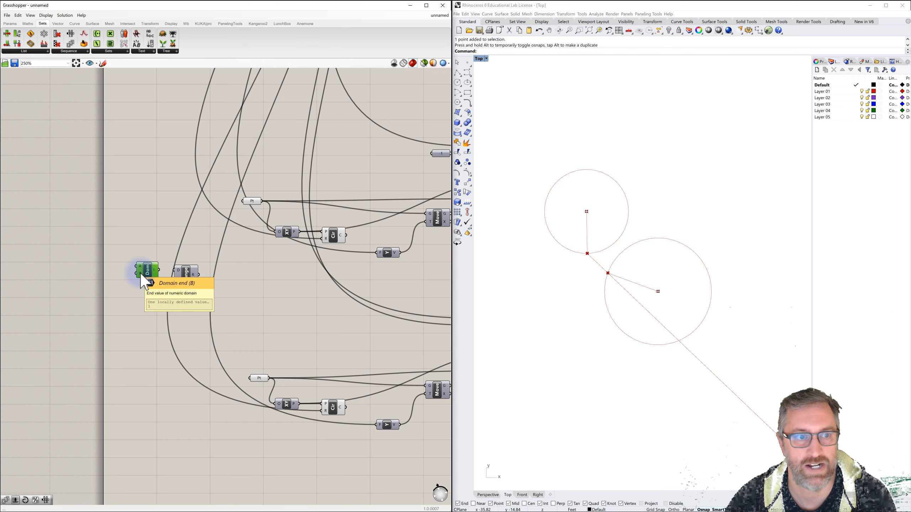
right_click(141, 274)
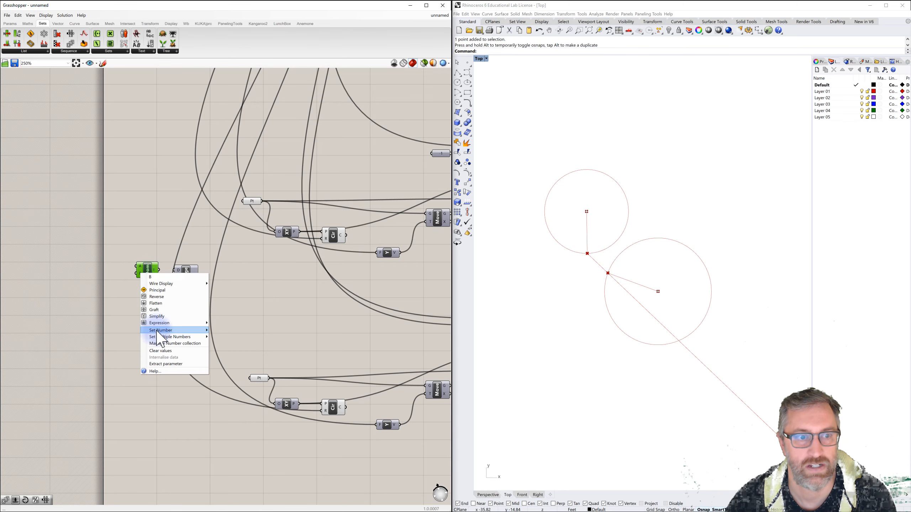
click(132, 250)
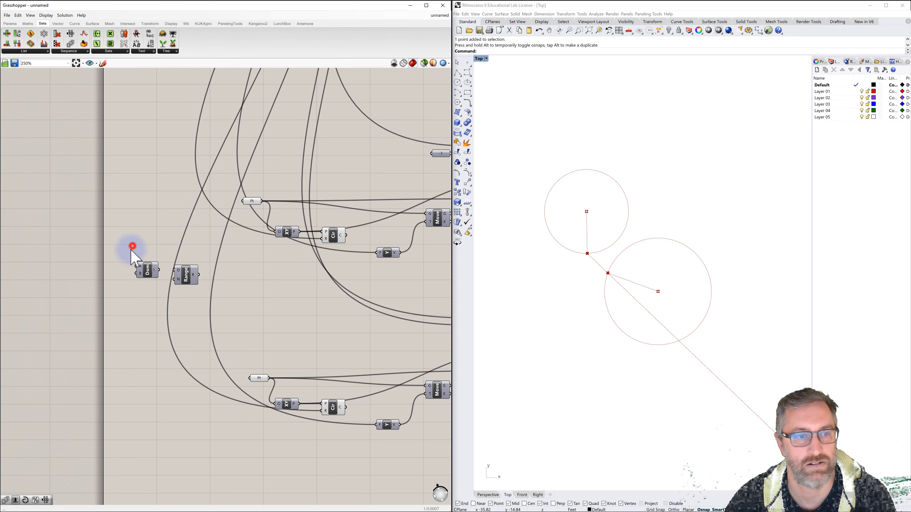
Add a Number parameter beside the Construct Domain component and wire it into the Domain end (B) input.
double_click(115, 271)
text(numb)
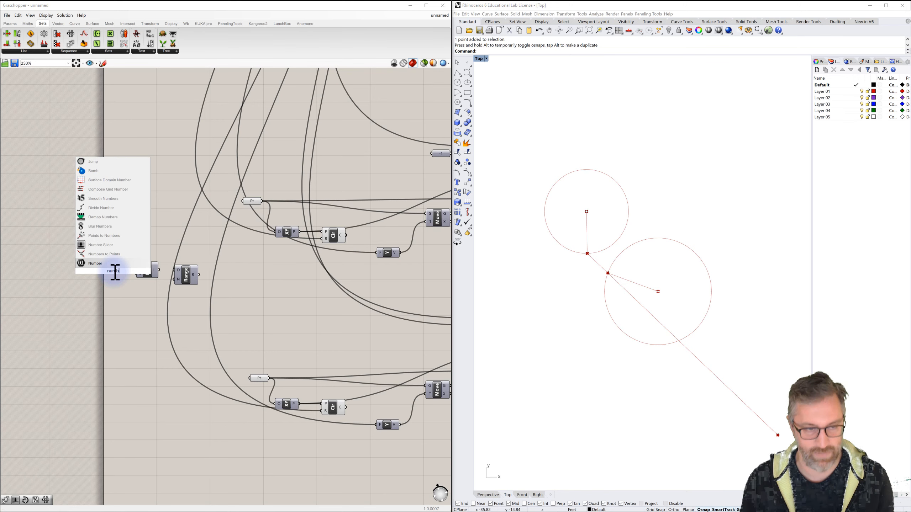
click(96, 263)
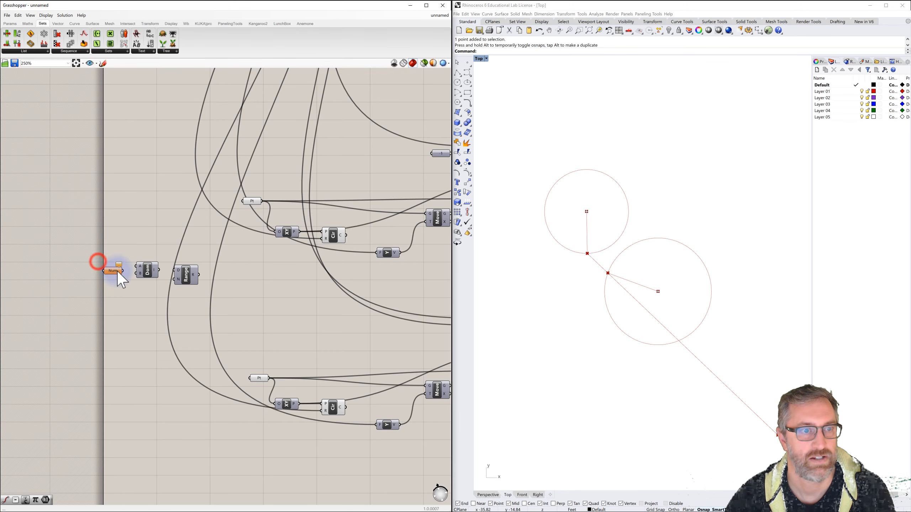
drag(113, 277, 121, 274)
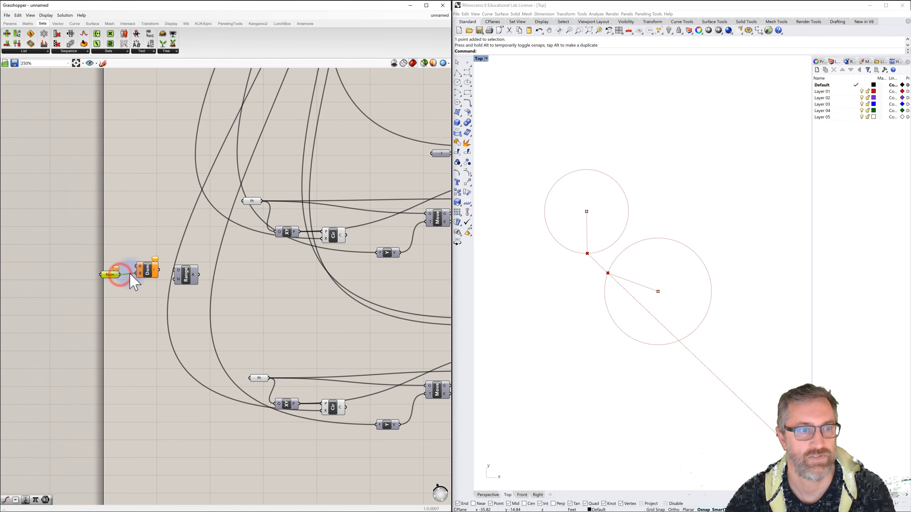
Set the Number parameter feeding the domain end to 360.
right_click(111, 275)
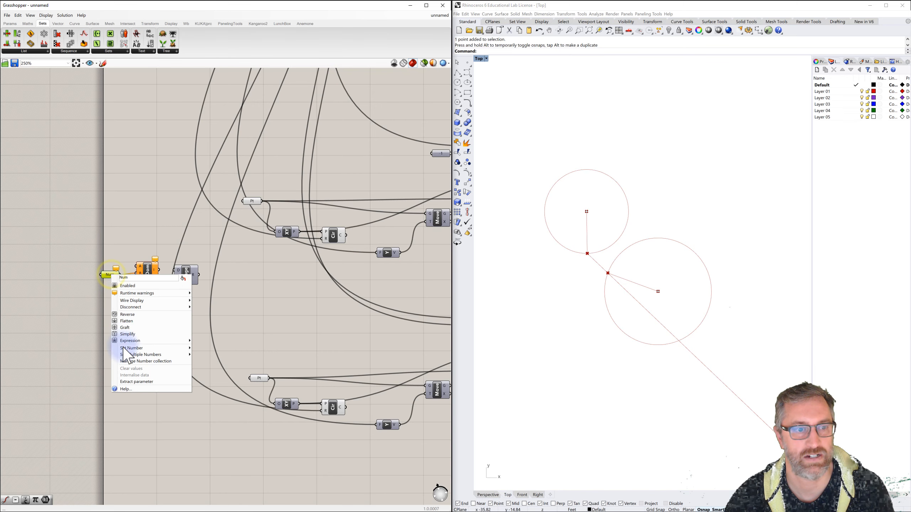
mouse_move(182, 350)
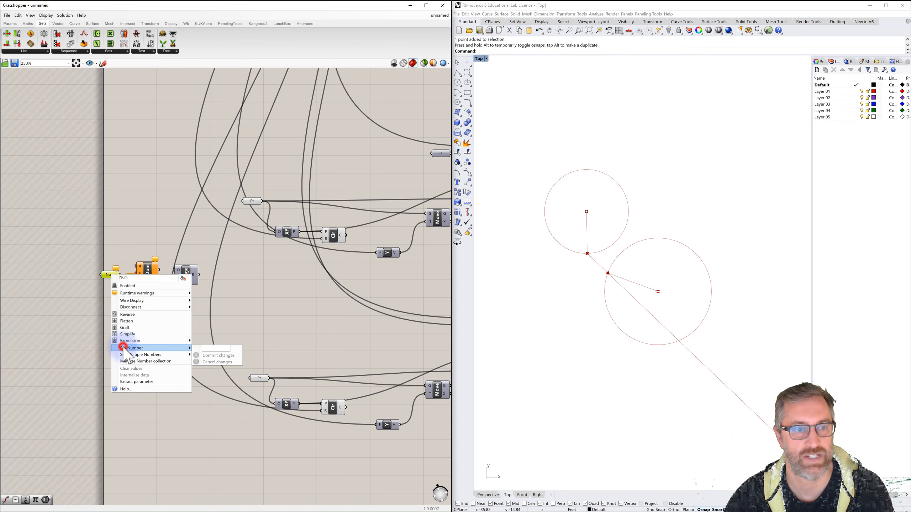
click(180, 350)
click(207, 349)
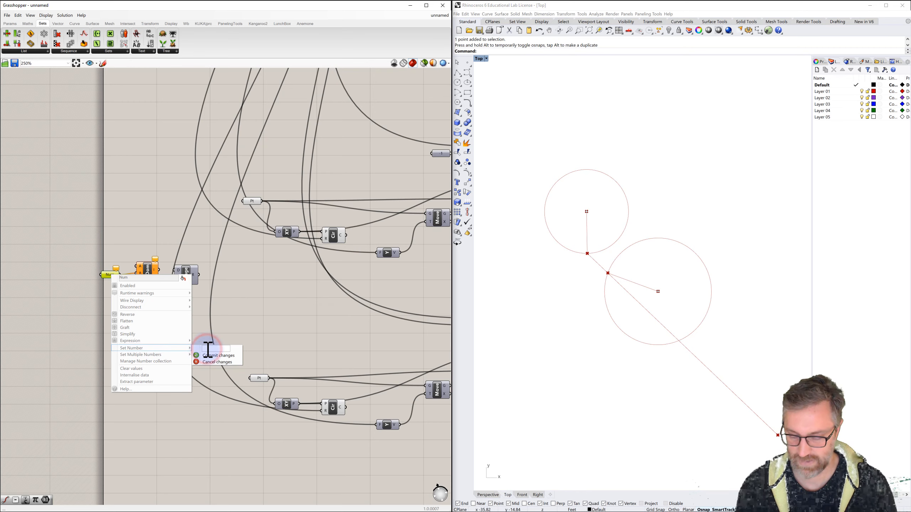
text(360)
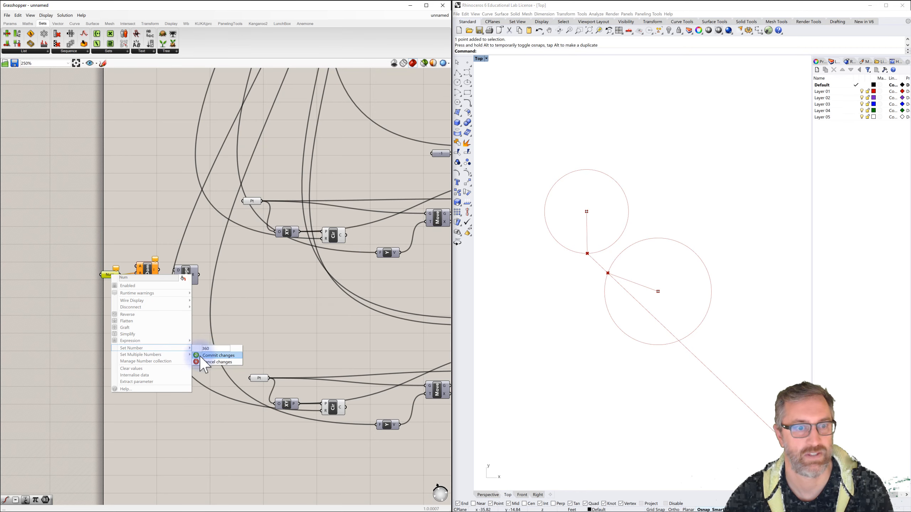
click(209, 355)
Align the Number parameter with the domain end input and rename it 360.
drag(115, 275, 117, 273)
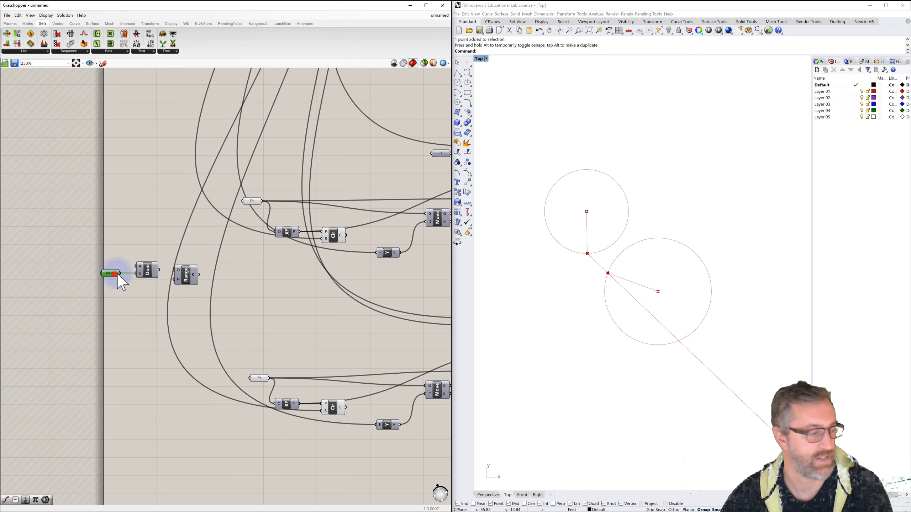
right_click(120, 273)
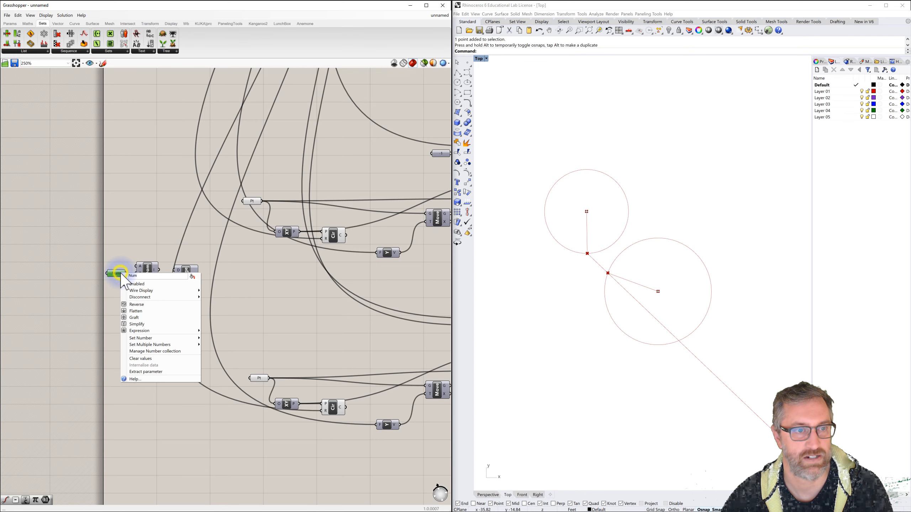
double_click(133, 276)
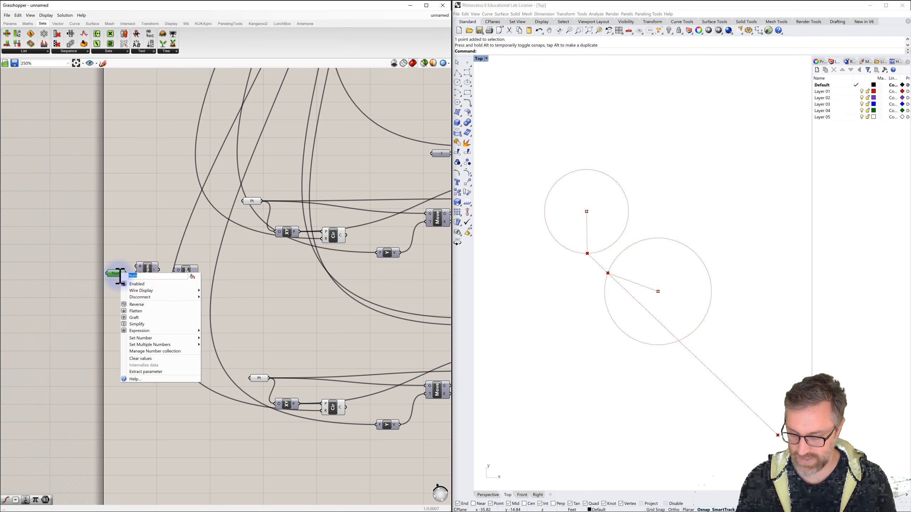
text(360)
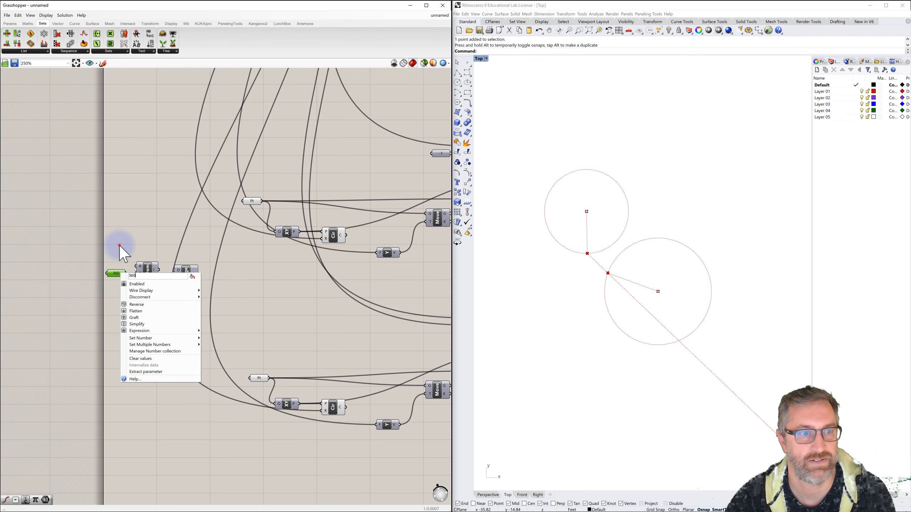
click(120, 246)
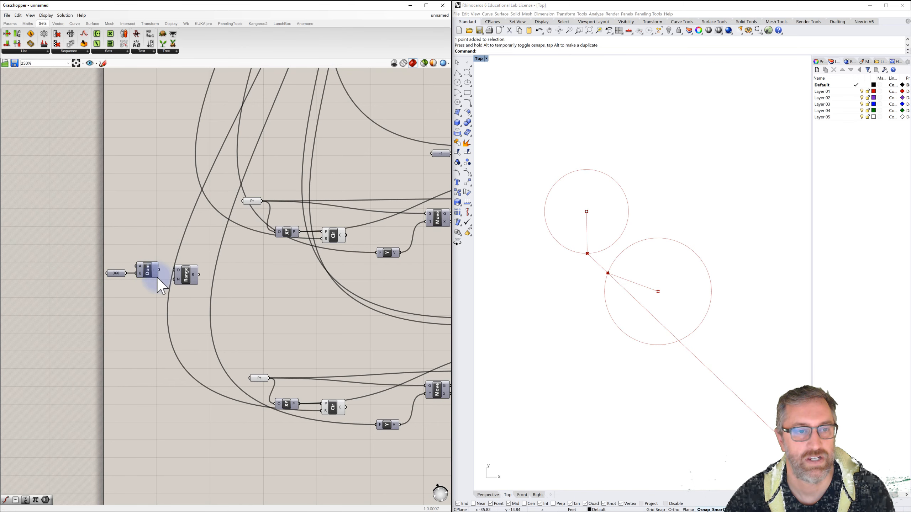
Add a Panel below the Construct Domain component and feed the domain output into it.
double_click(162, 411)
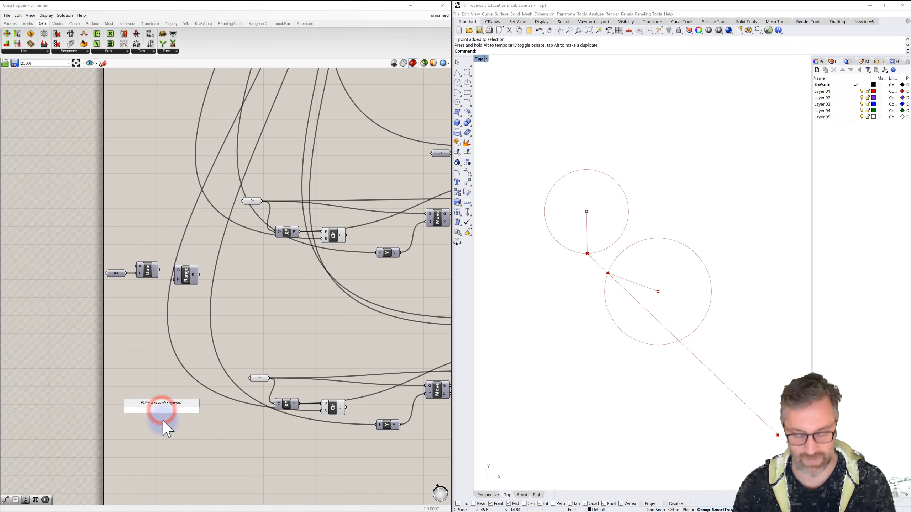
text(panel)
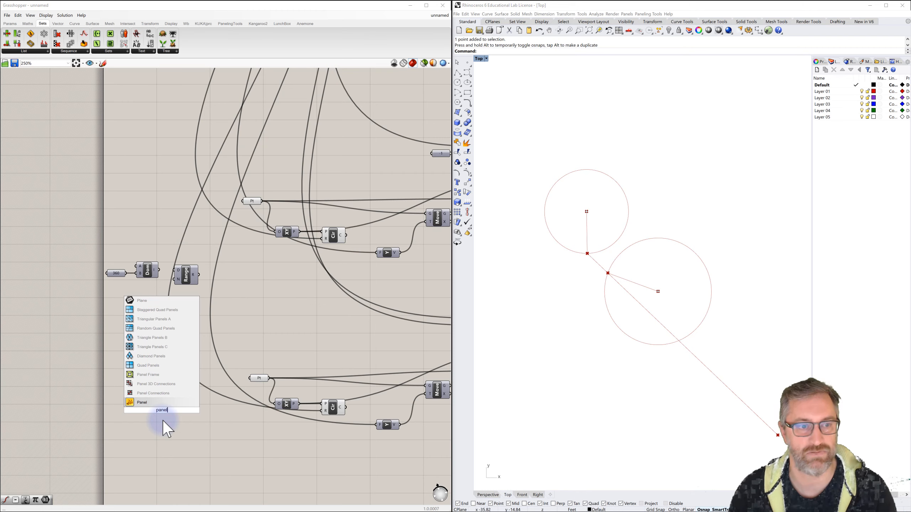
click(141, 402)
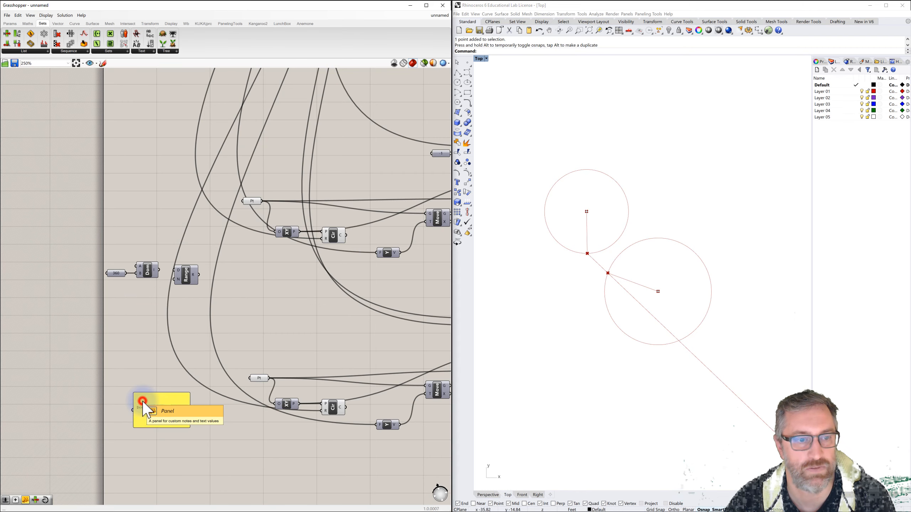
drag(156, 401, 165, 376)
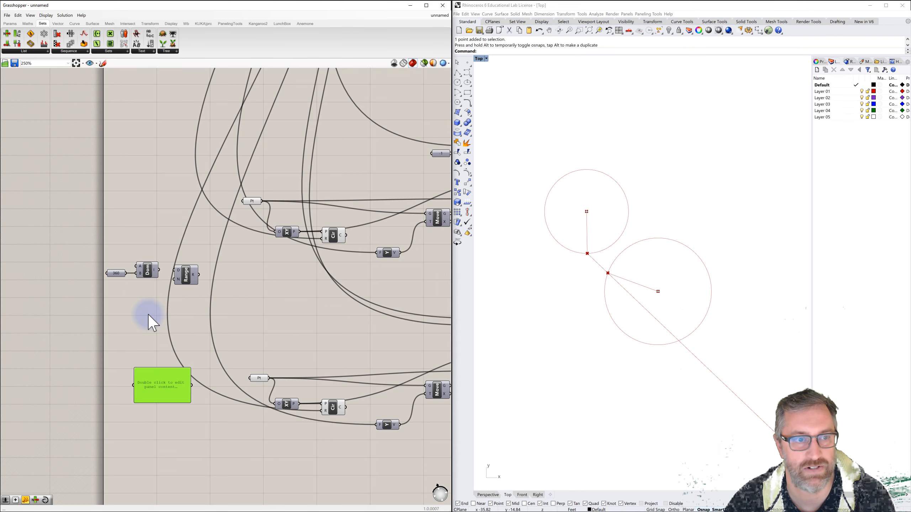
drag(159, 269, 132, 388)
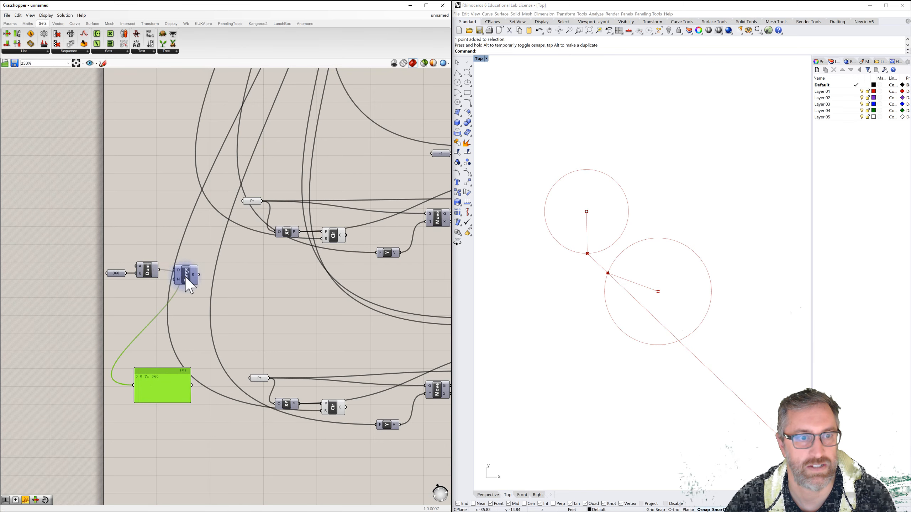
Move the Range component slightly away from Construct Domain and wire the domain output into its Domain input.
drag(185, 277, 199, 275)
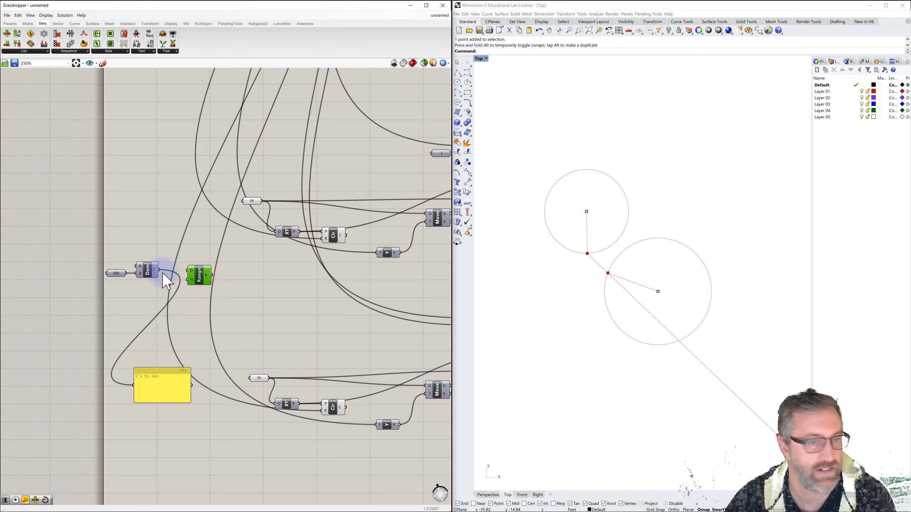
drag(160, 270, 188, 271)
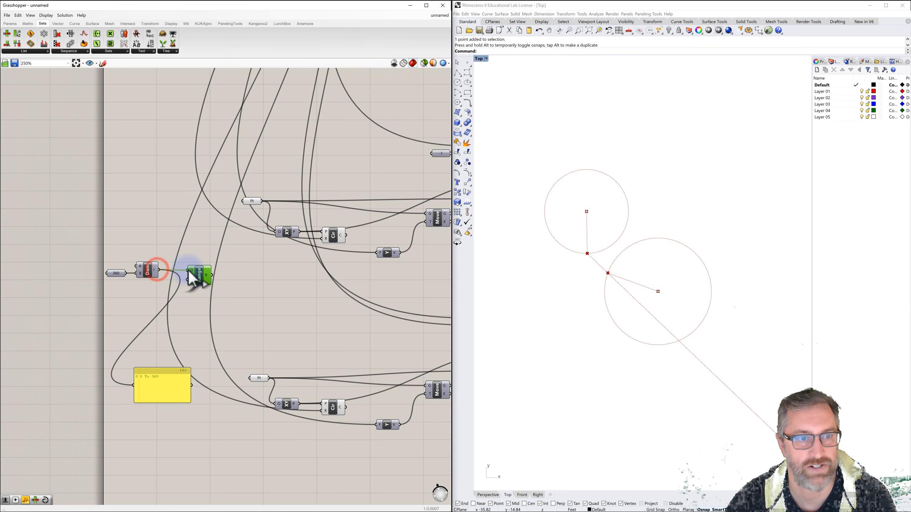
mouse_move(191, 286)
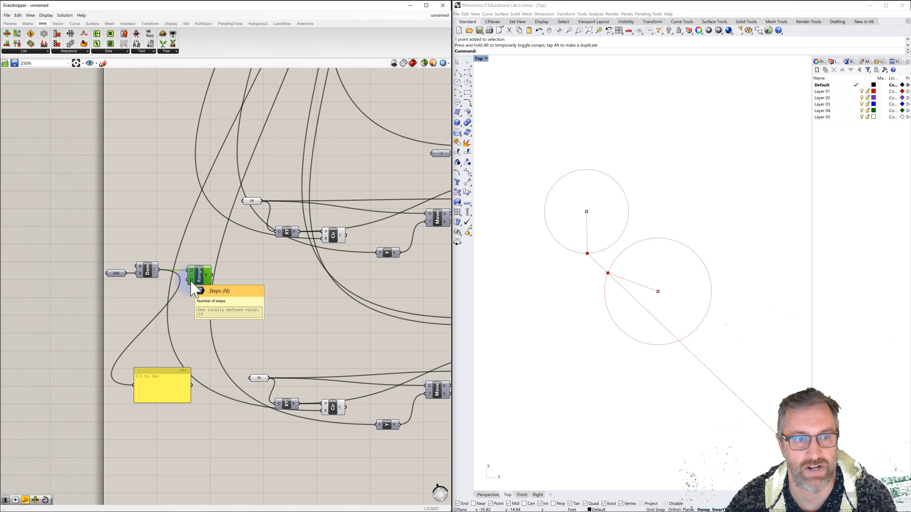
Replace the panel's input with the Range output, then lengthen and reposition the panel to show the whole list.
drag(213, 274, 134, 383)
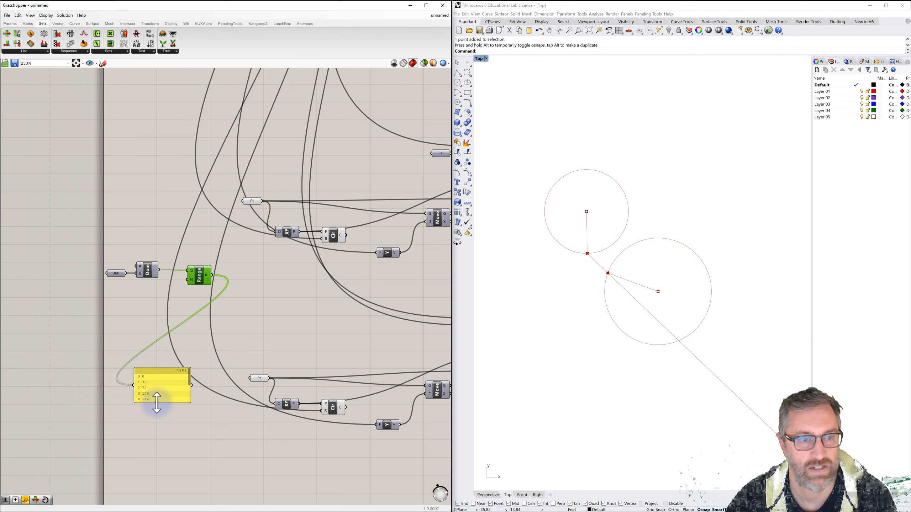
drag(157, 403, 150, 470)
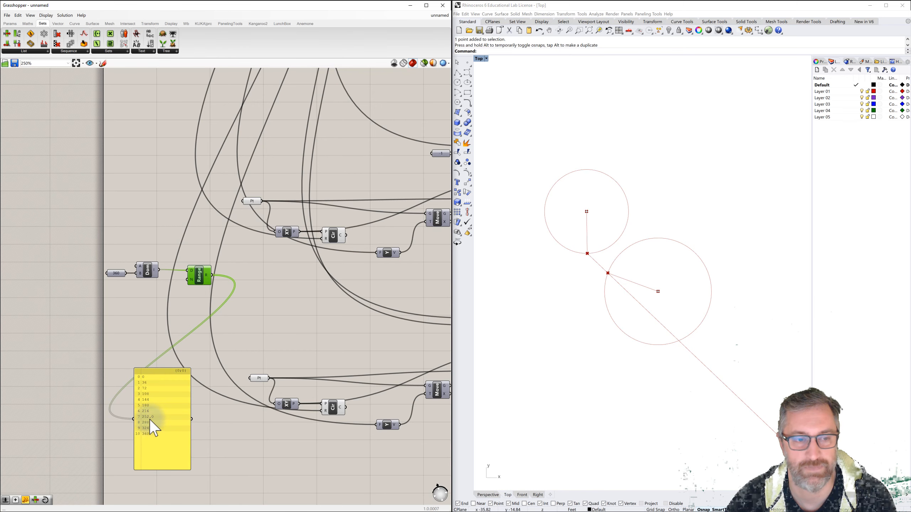
drag(169, 370, 186, 359)
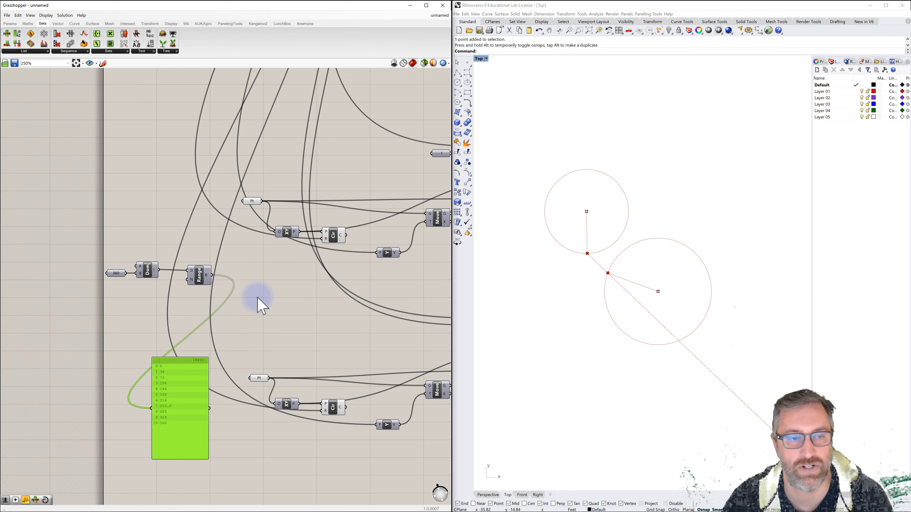
Add a number slider defined as 10<100 below the domain components and connect it to the Range's Steps input.
right_drag(256, 300, 250, 292)
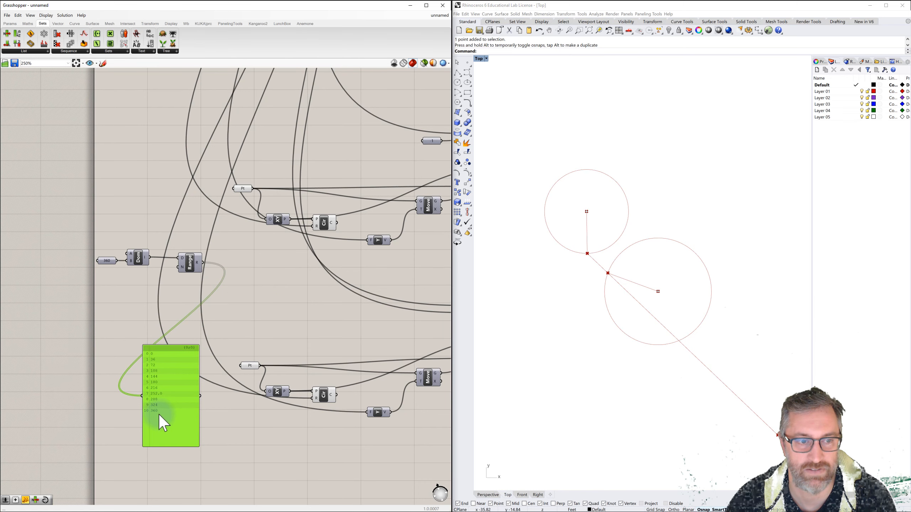
double_click(110, 295)
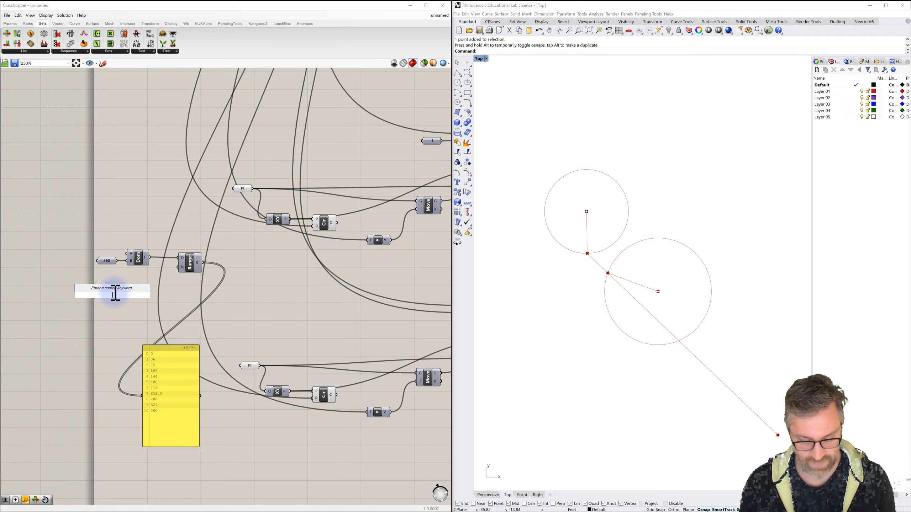
text(10<100)
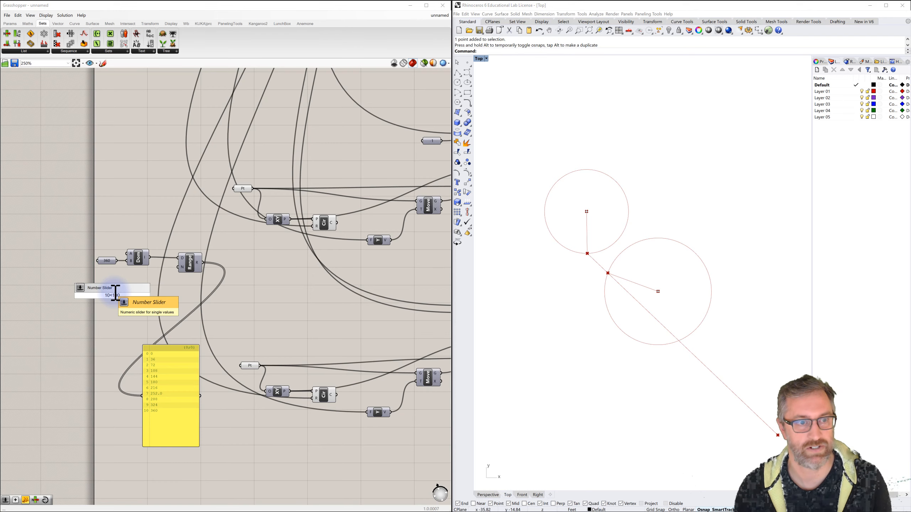
key(Return)
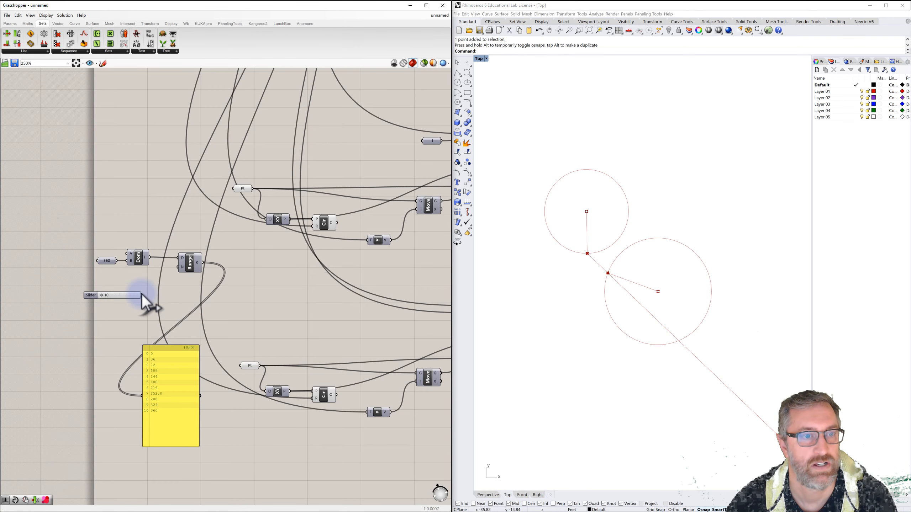
drag(142, 295, 178, 268)
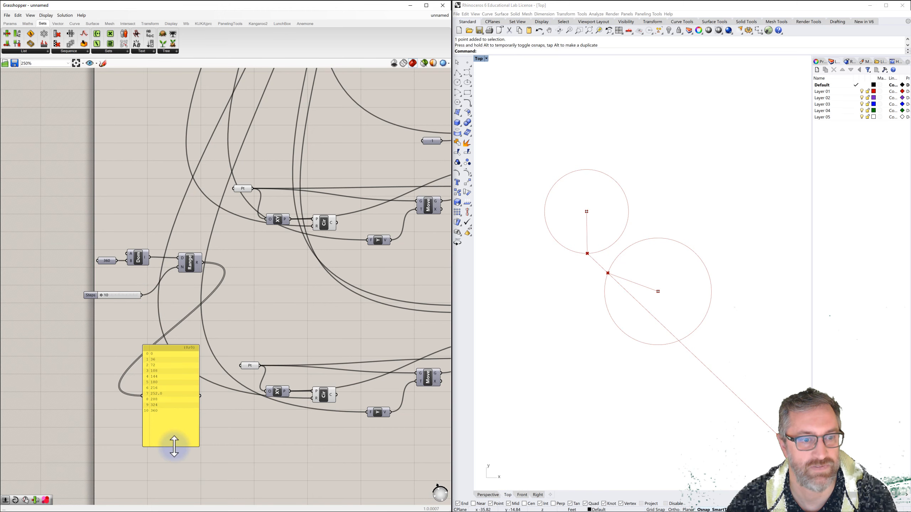
Lengthen the panel further and set the Steps slider to 43.
drag(174, 449, 173, 494)
drag(100, 296, 114, 297)
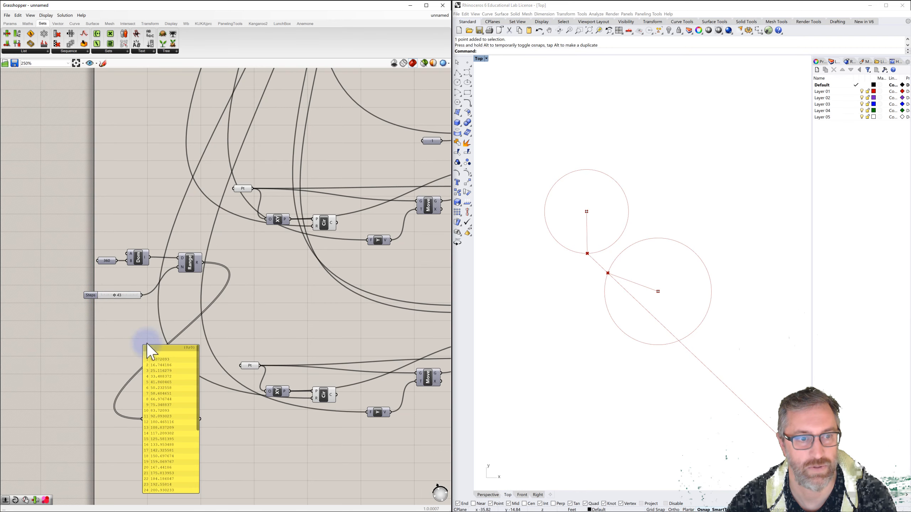
Set the Steps slider to 27, checking the whole list of angles, and delete the panel showing the Range output.
drag(165, 347, 159, 154)
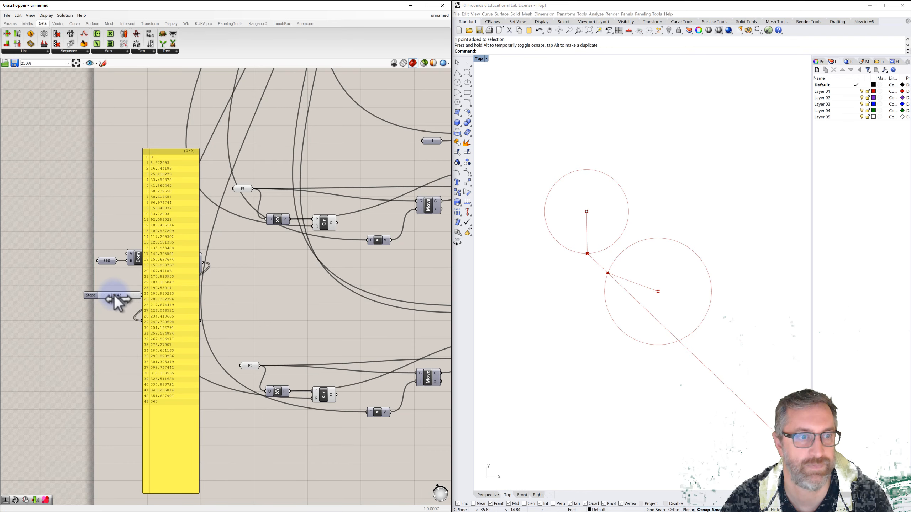
mouse_move(114, 296)
mouse_down()
mouse_move(140, 295)
mouse_move(108, 298)
mouse_up()
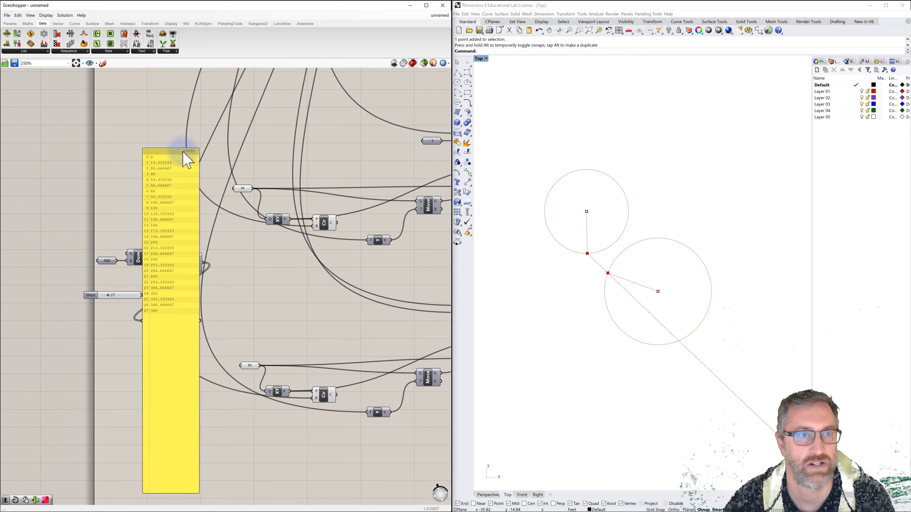
drag(180, 149, 171, 349)
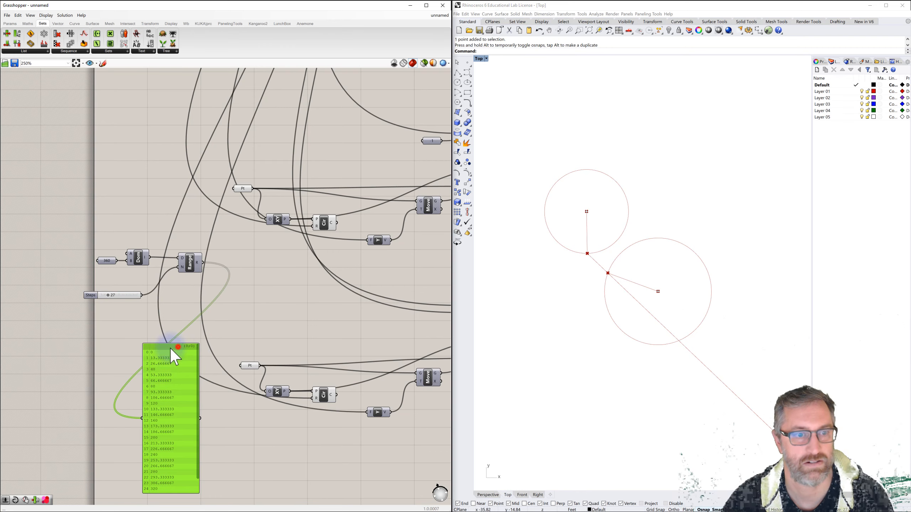
key(Delete)
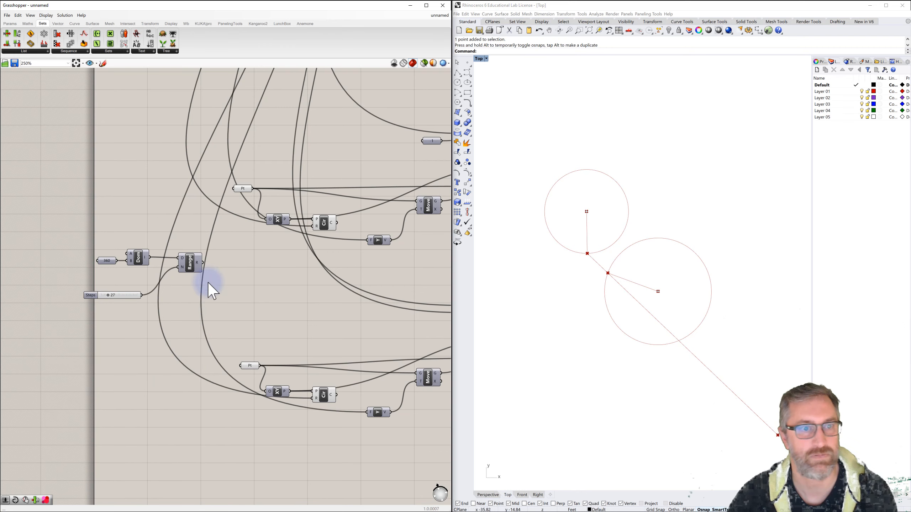
Trace the Rotation Angle slider's wires down to the duplicated machine's two Multiplication components.
scroll(225, 277, down, 3)
right_drag(261, 297, 196, 303)
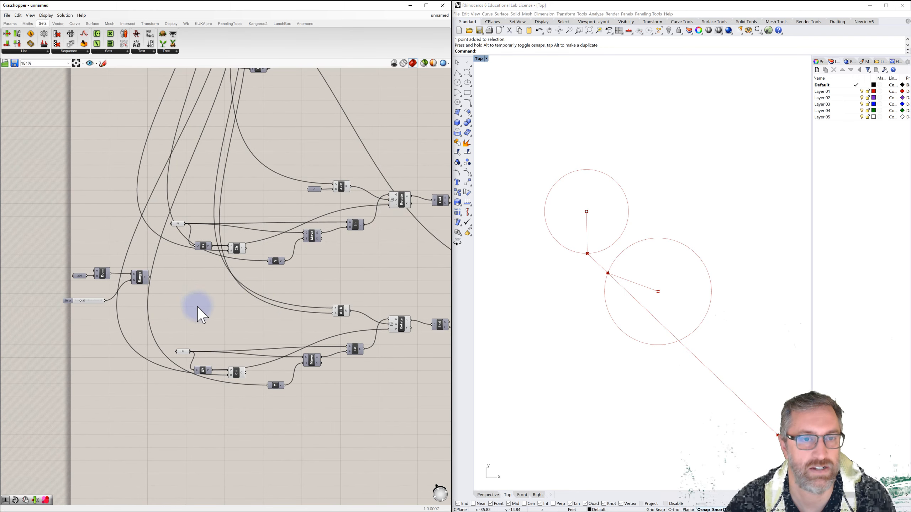
scroll(198, 297, down, 1)
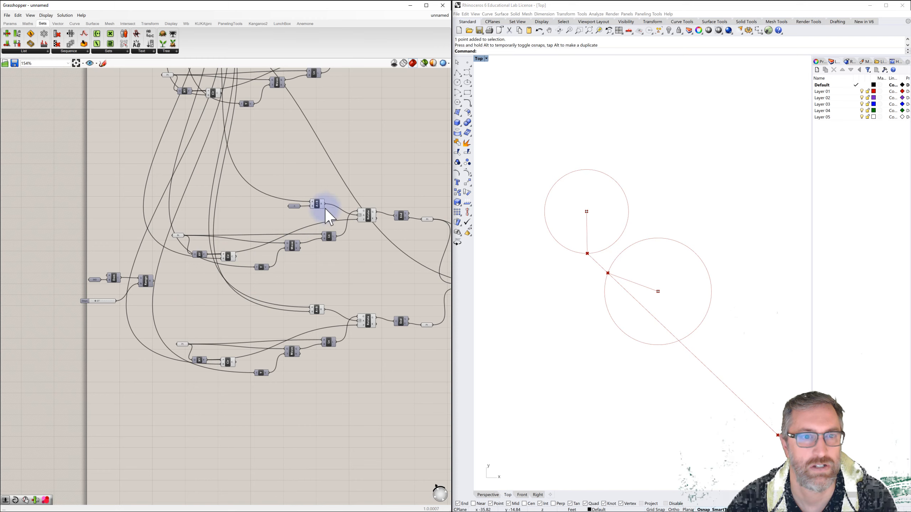
right_drag(299, 223, 274, 225)
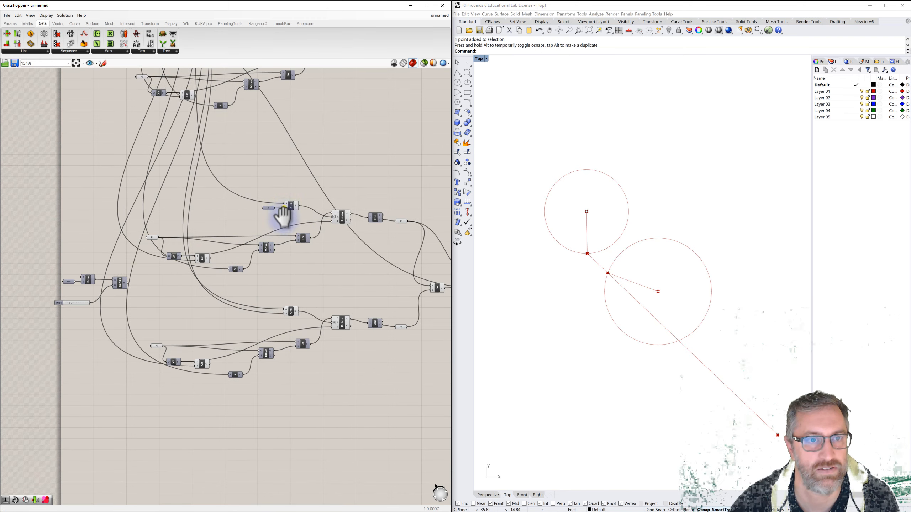
right_drag(283, 215, 293, 290)
right_drag(204, 202, 235, 262)
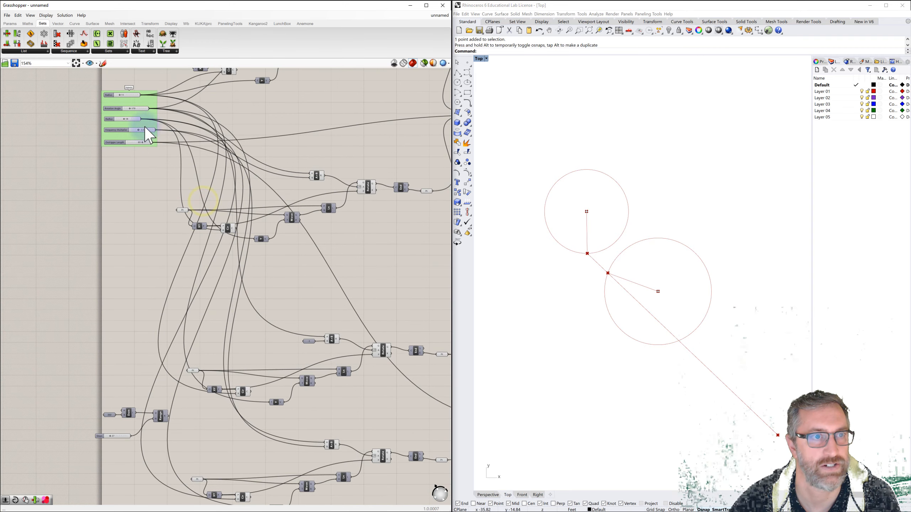
scroll(137, 123, up, 3)
click(99, 98)
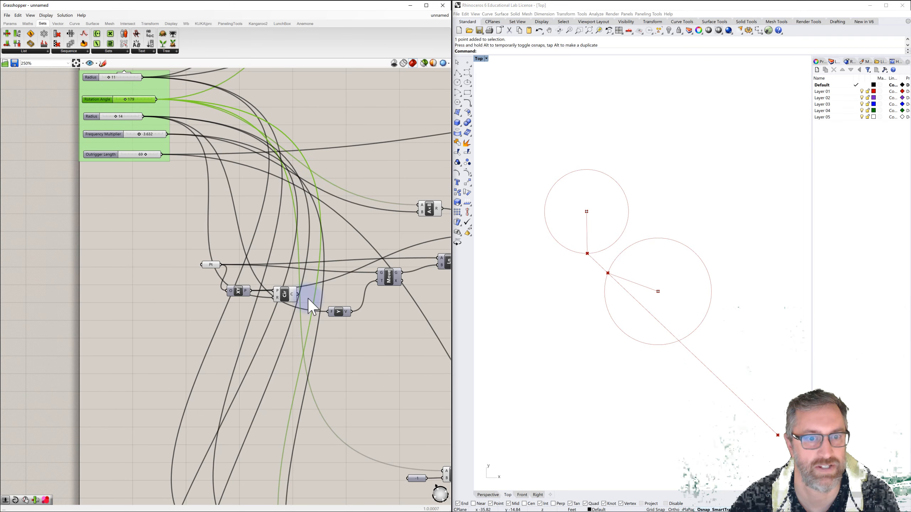
right_drag(309, 396, 284, 223)
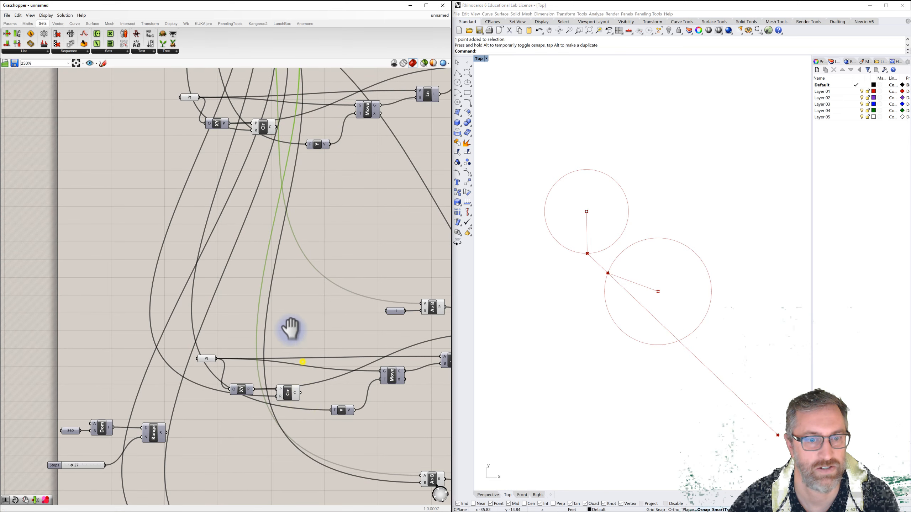
right_drag(291, 325, 282, 283)
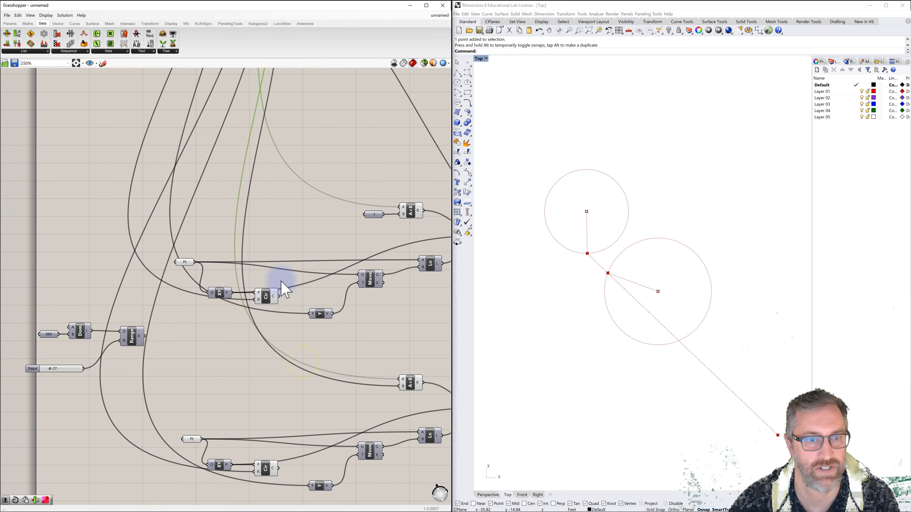
Connect the Range output to input A of the duplicated machine's lower Multiplication component, replacing the Rotation Angle slider.
click(413, 387)
right_drag(411, 384, 409, 336)
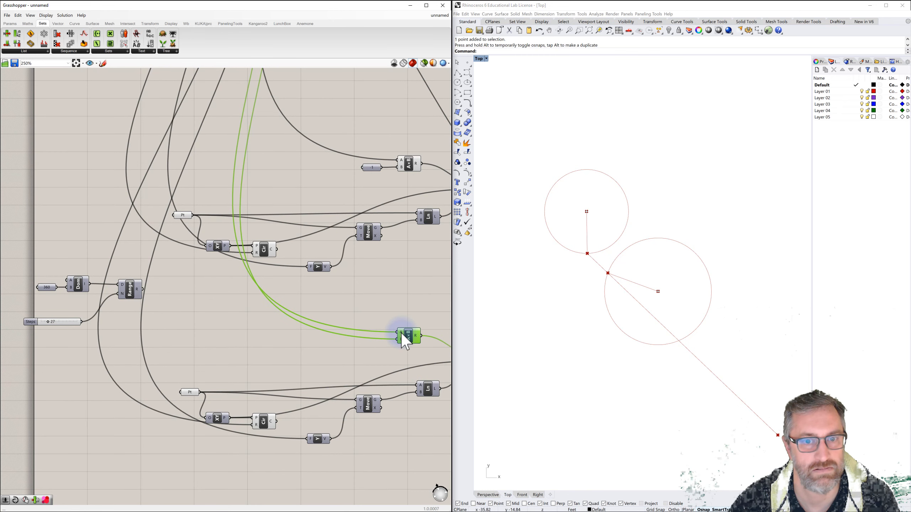
mouse_move(400, 334)
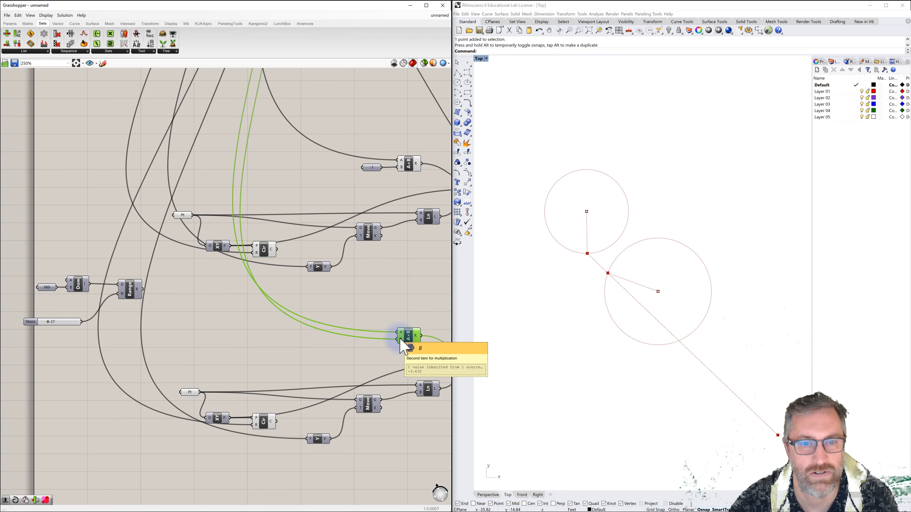
scroll(400, 339, down, 4)
right_drag(384, 280, 380, 377)
scroll(266, 99, up, 3)
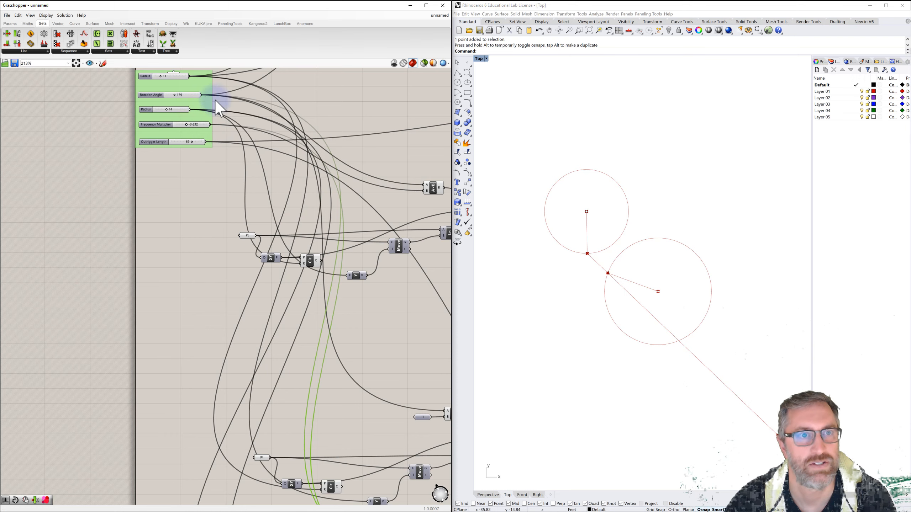
right_drag(268, 193, 242, 93)
right_drag(258, 240, 231, 139)
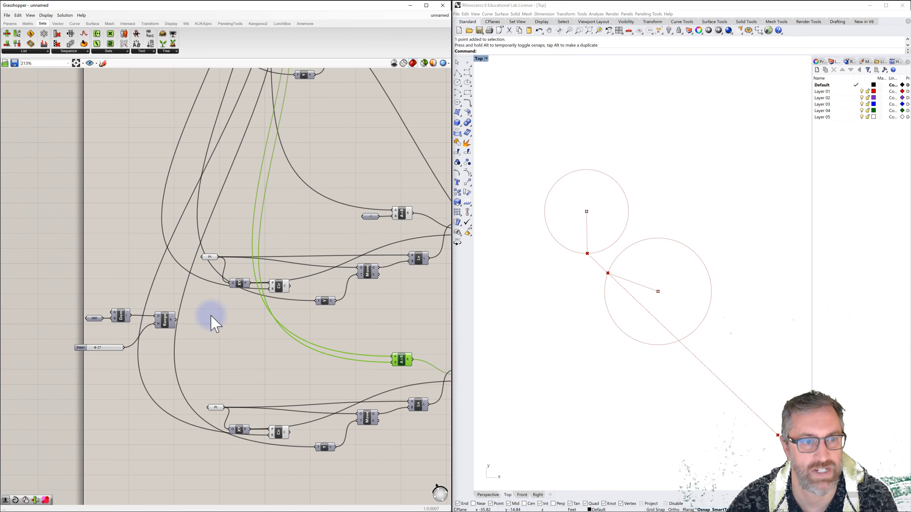
drag(177, 319, 394, 357)
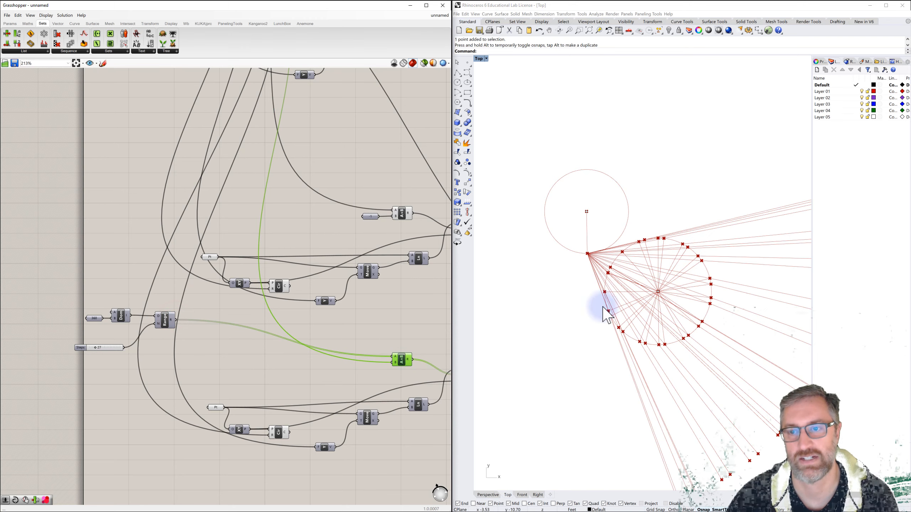
drag(624, 286, 576, 244)
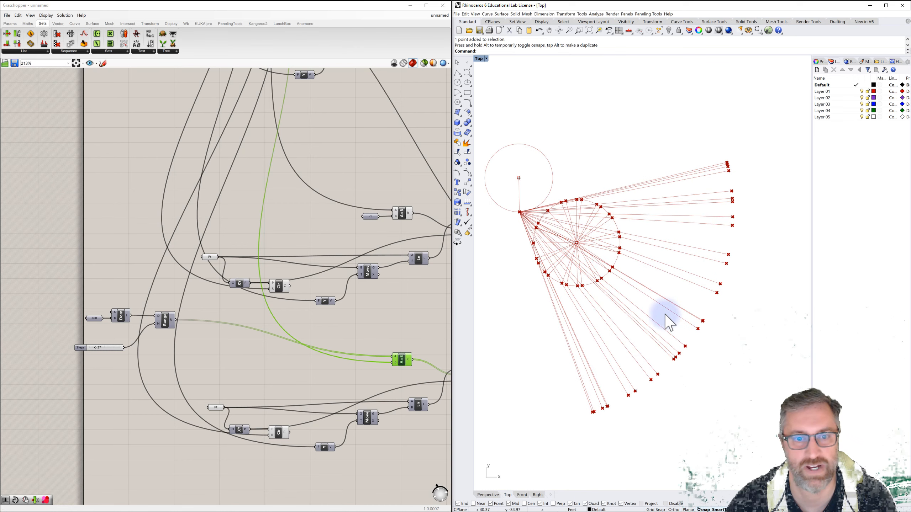
Replace the Rotation Angle input A of the duplicated machine's upper Multiplication component with the Range output.
right_drag(402, 315, 406, 362)
scroll(374, 320, down, 2)
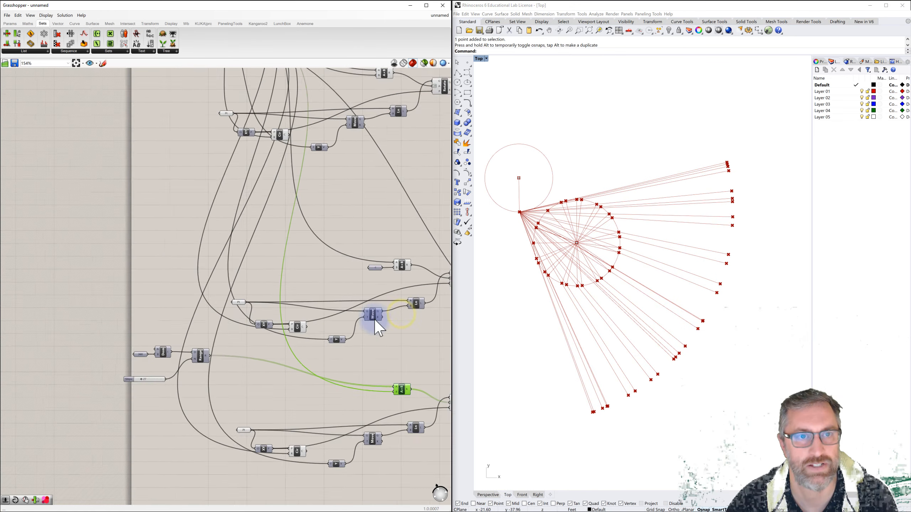
right_drag(348, 208, 354, 319)
scroll(191, 140, up, 3)
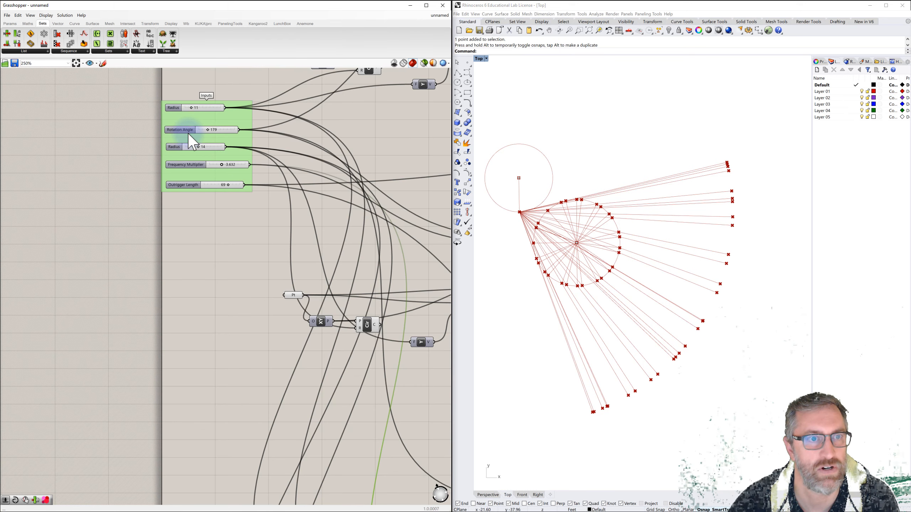
click(176, 130)
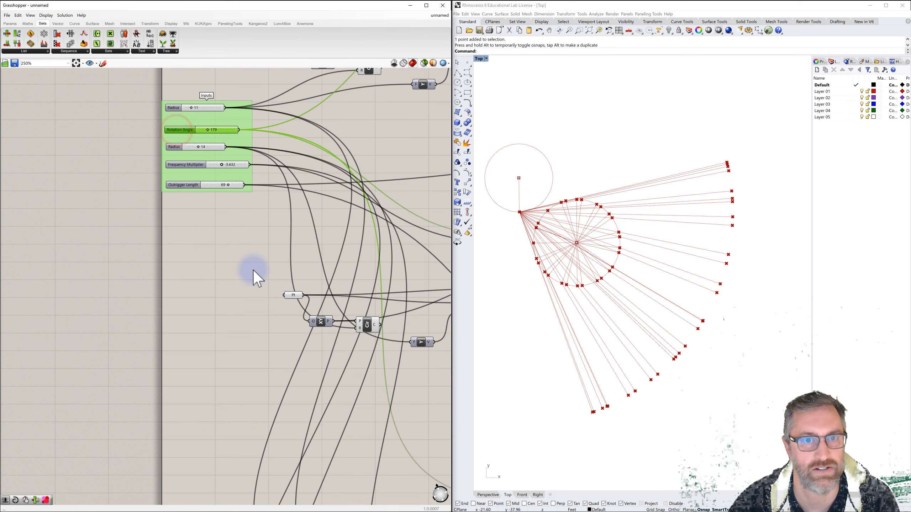
right_drag(339, 265, 201, 170)
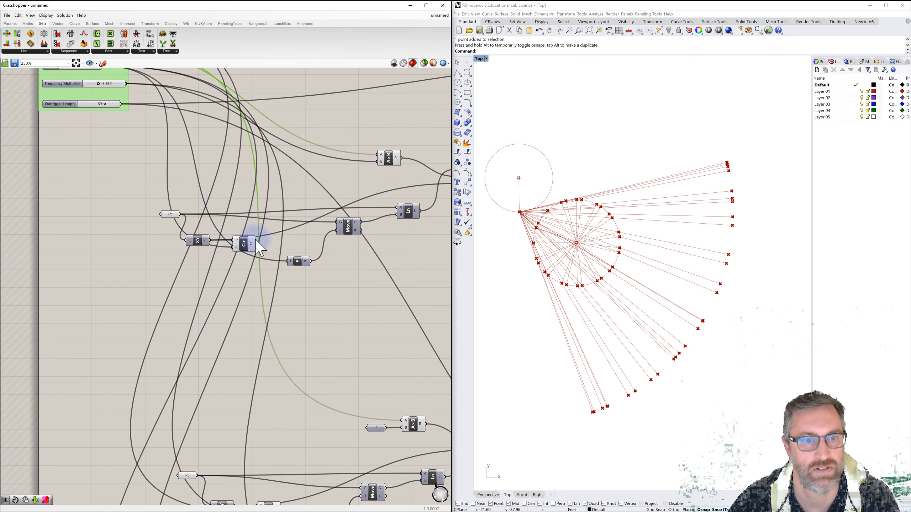
right_drag(331, 365, 301, 305)
scroll(276, 248, down, 5)
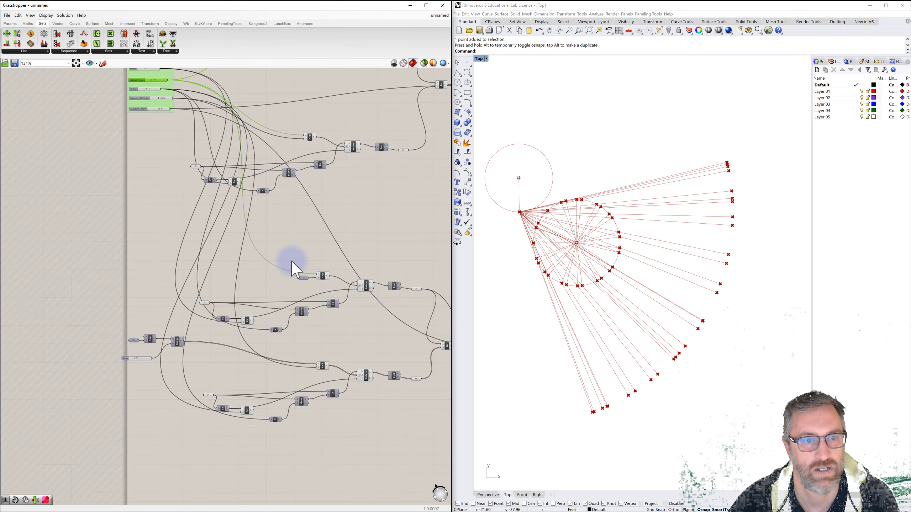
scroll(316, 280, up, 5)
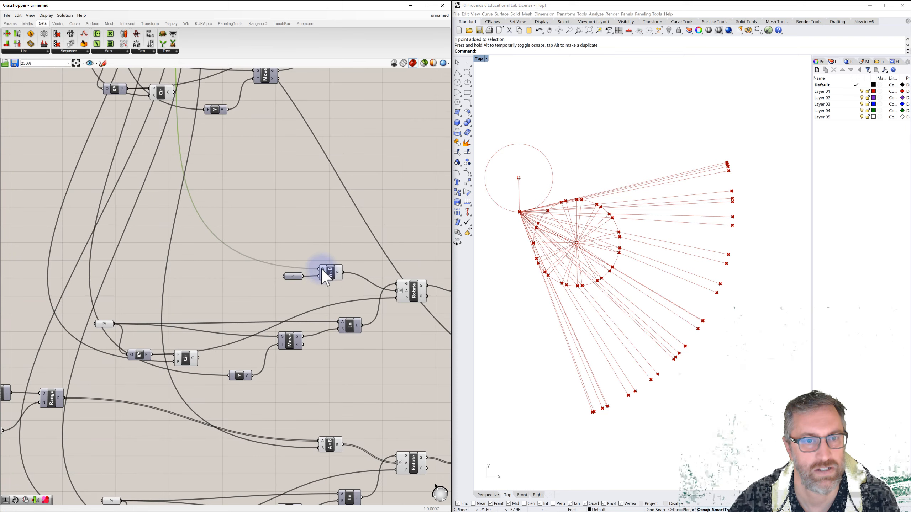
right_drag(308, 274, 358, 245)
scroll(365, 248, down, 1)
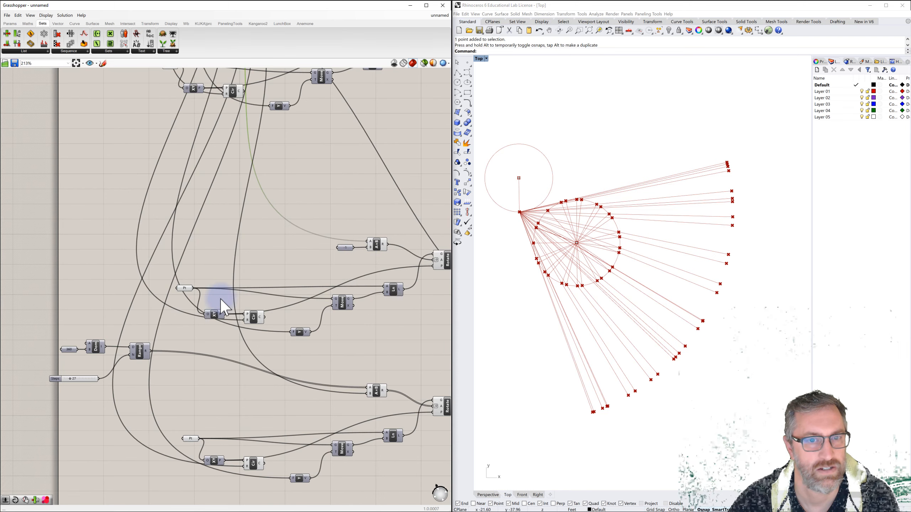
drag(190, 336, 368, 242)
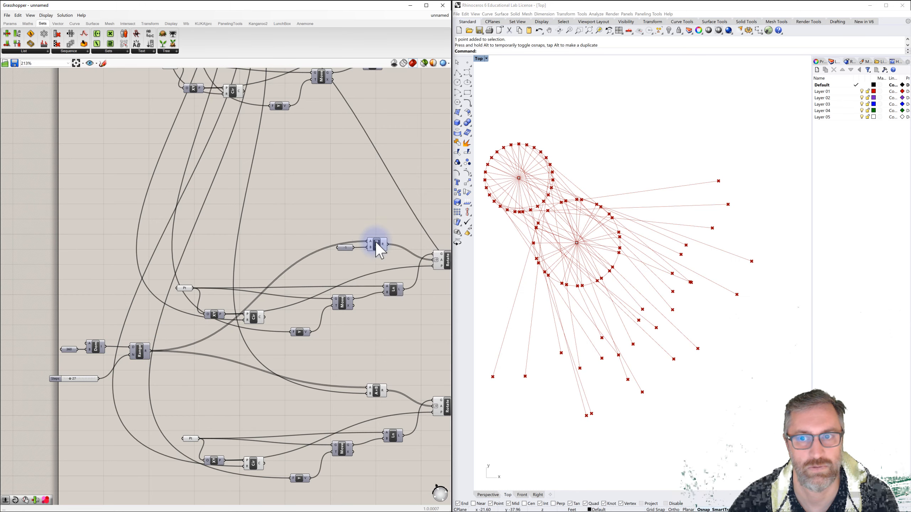
Increase the Steps slider's value to generate more rotation positions around both circles.
scroll(373, 258, down, 3)
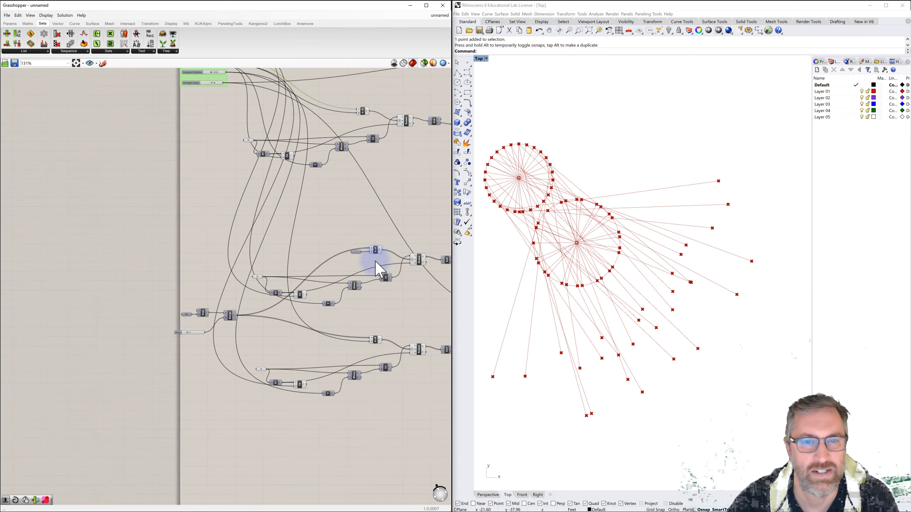
right_drag(375, 261, 299, 275)
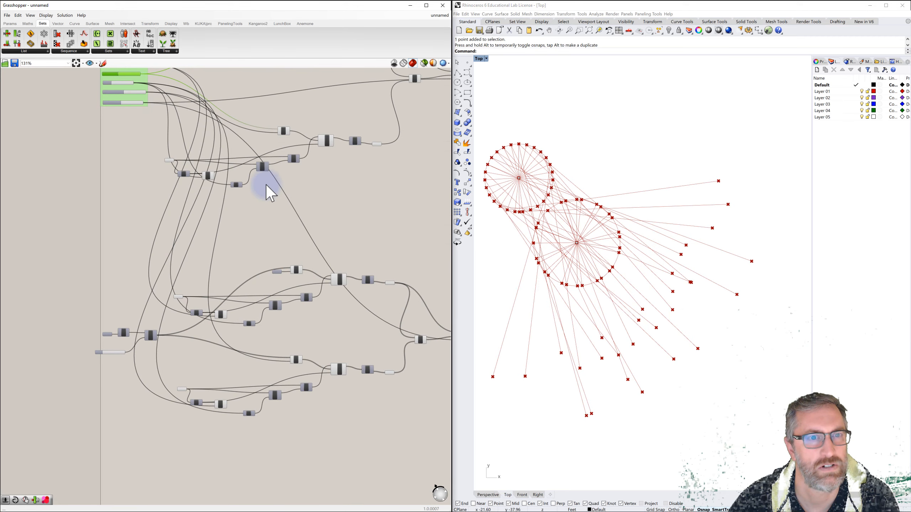
right_drag(266, 185, 254, 146)
scroll(210, 191, up, 3)
scroll(253, 149, down, 3)
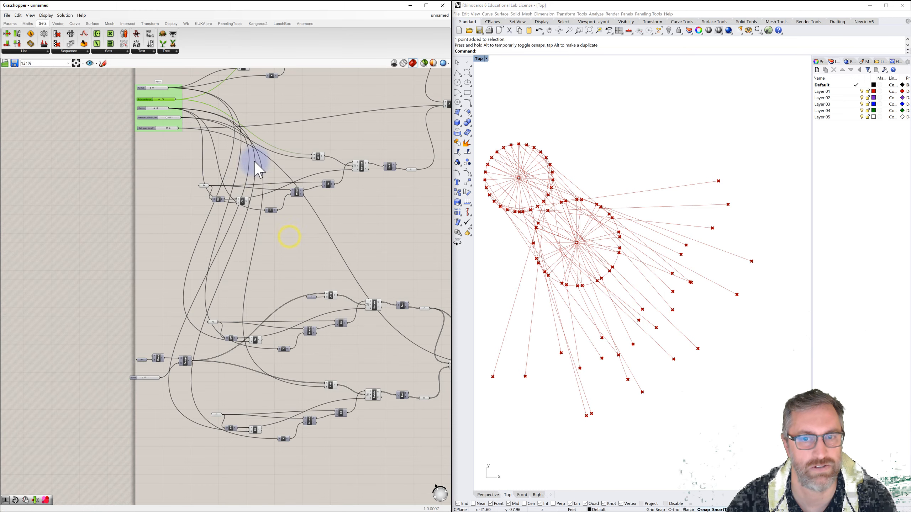
right_drag(274, 245, 270, 185)
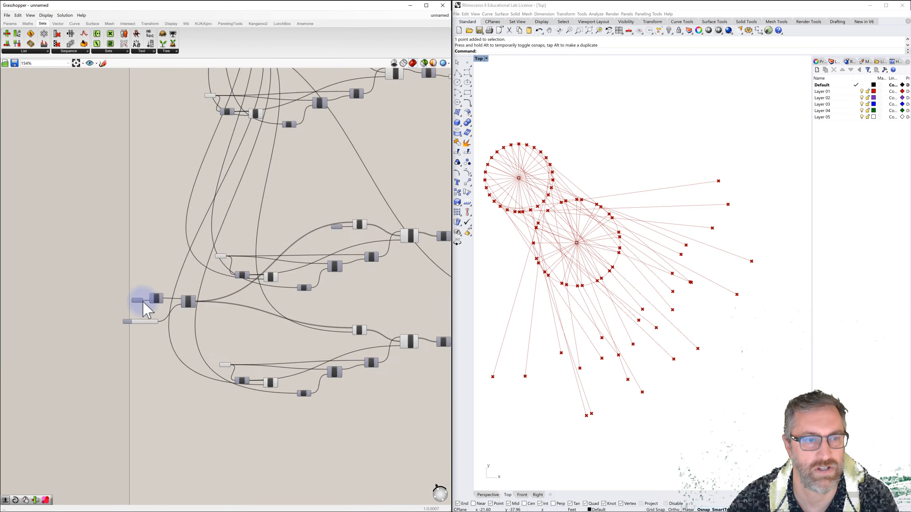
scroll(142, 301, up, 3)
mouse_move(136, 337)
mouse_down()
mouse_move(179, 343)
mouse_move(140, 343)
mouse_up()
scroll(238, 327, down, 6)
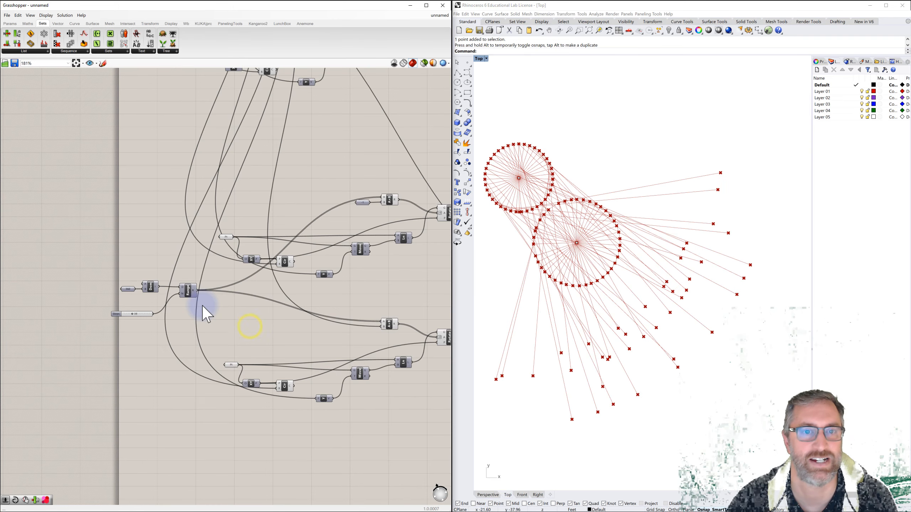
Add an Interpolate curve component beside the outrigger end Point parameter and connect the points to its V input.
scroll(215, 267, up, 6)
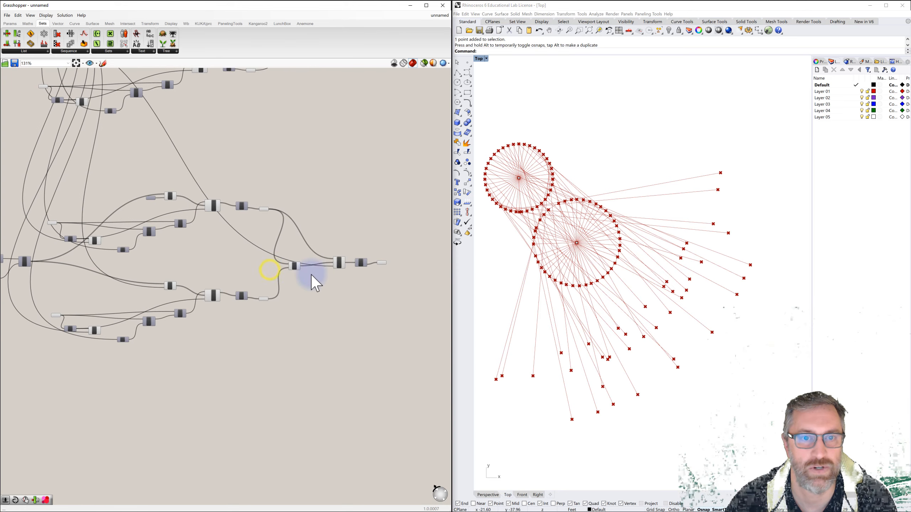
right_drag(390, 266, 283, 238)
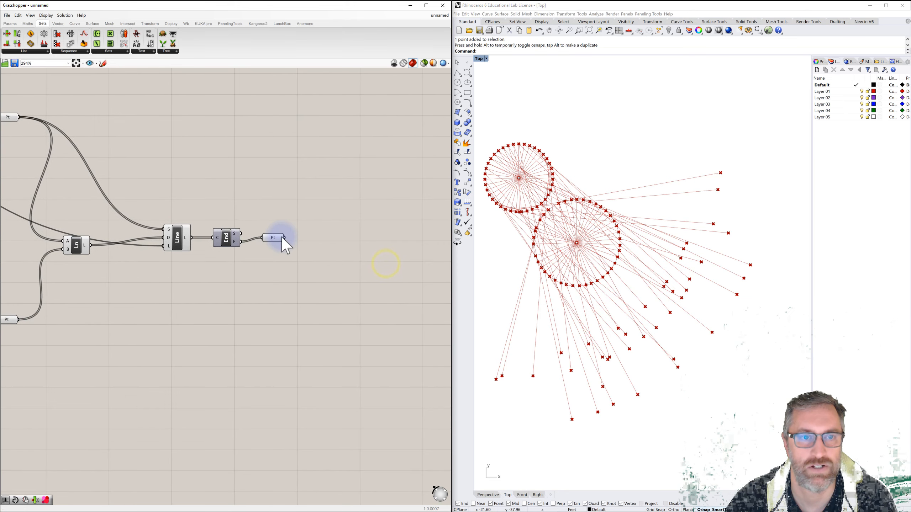
click(271, 238)
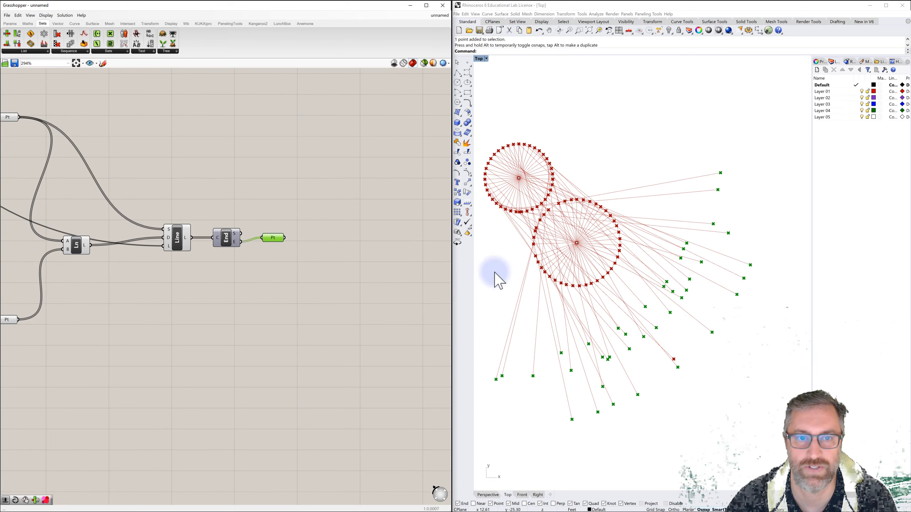
right_drag(372, 228, 292, 239)
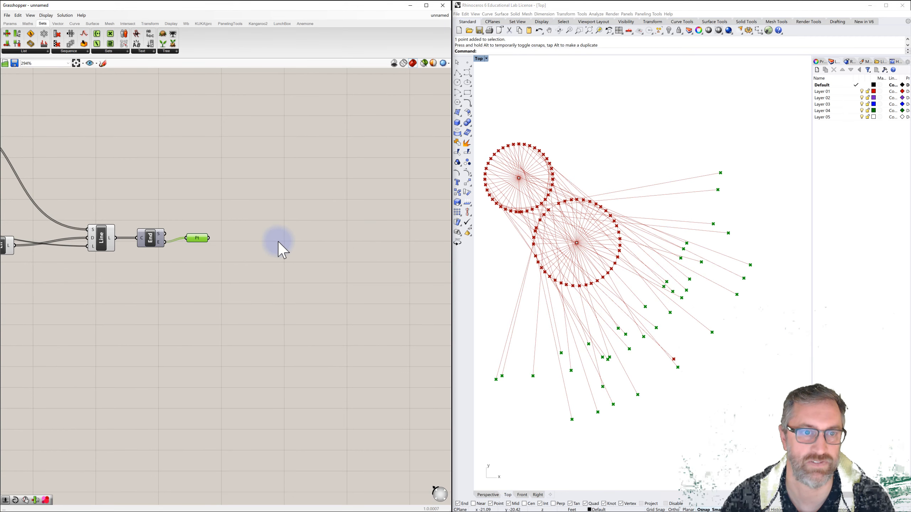
double_click(278, 241)
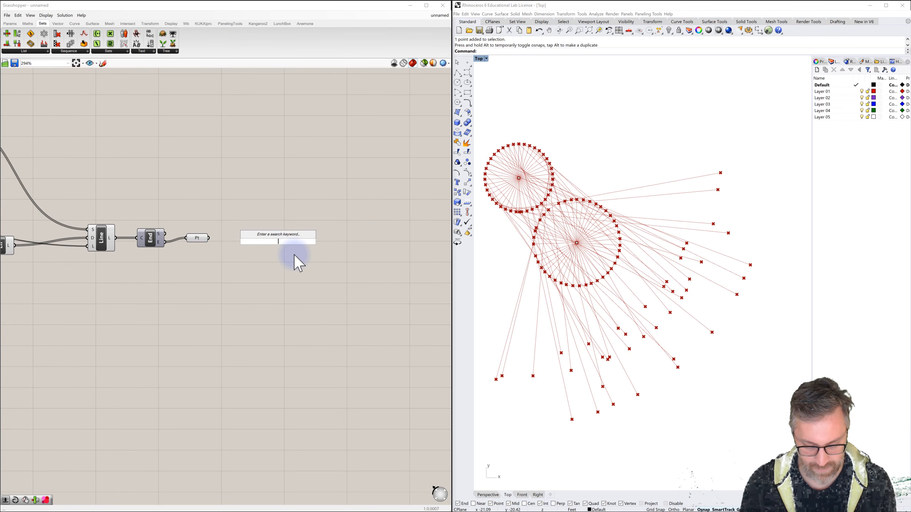
text(inter)
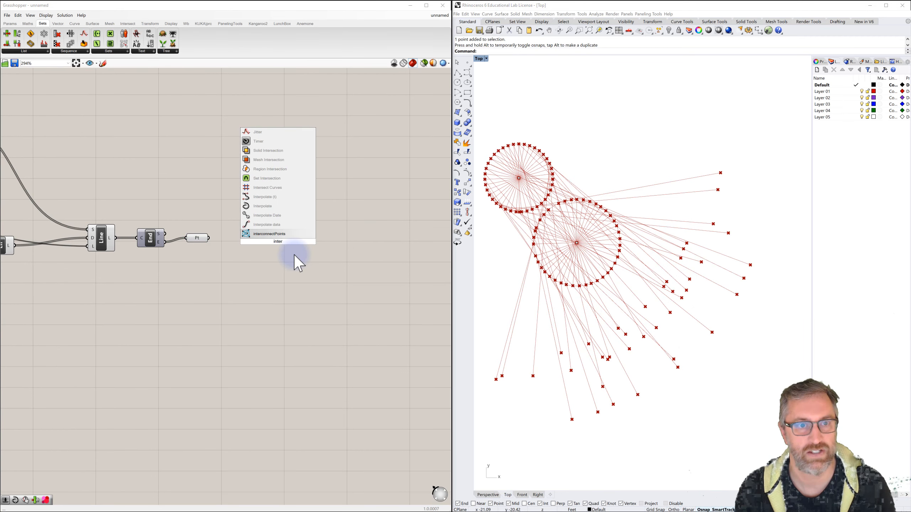
text(p)
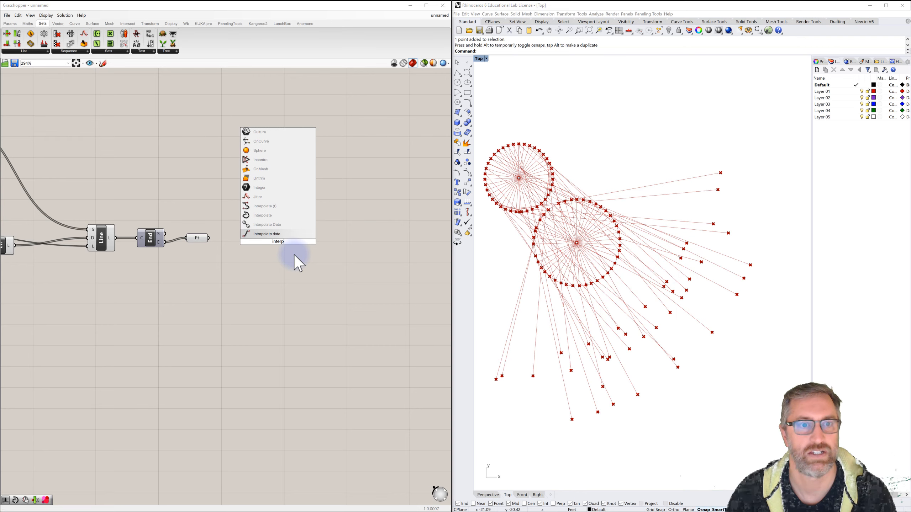
click(265, 215)
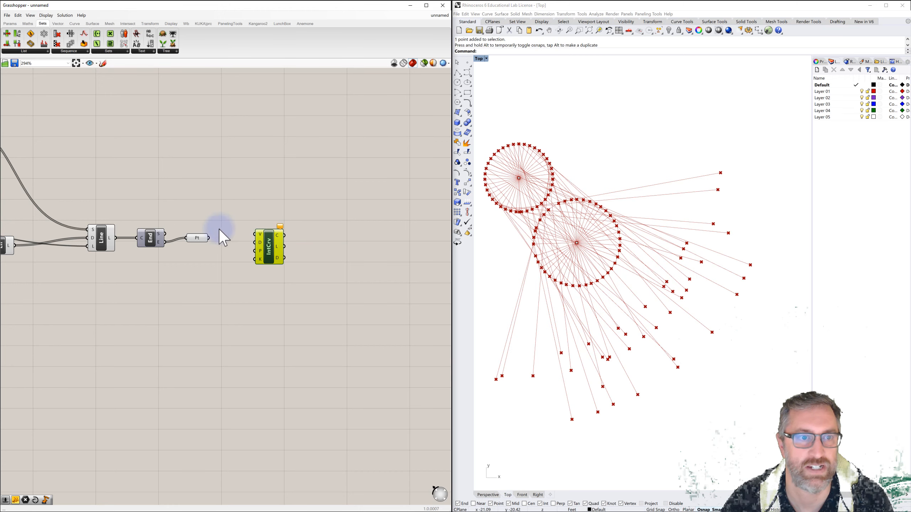
drag(209, 238, 258, 236)
click(307, 199)
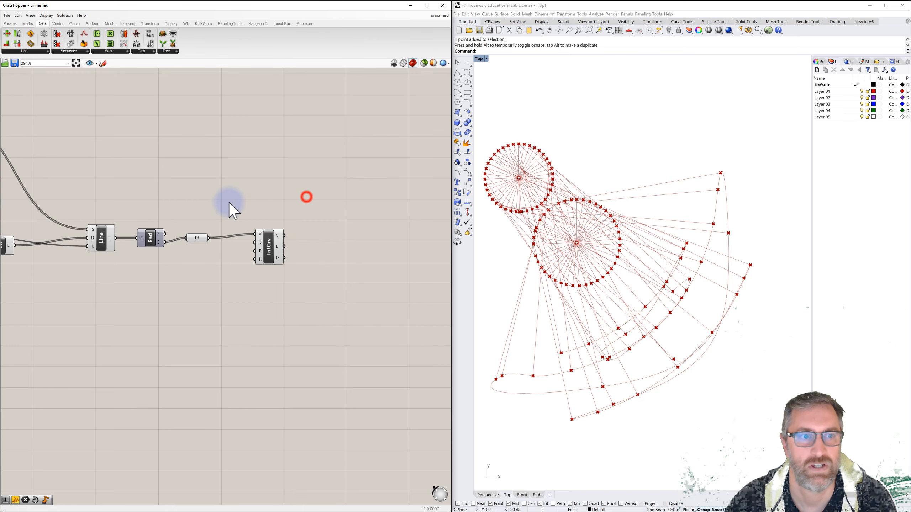
click(202, 239)
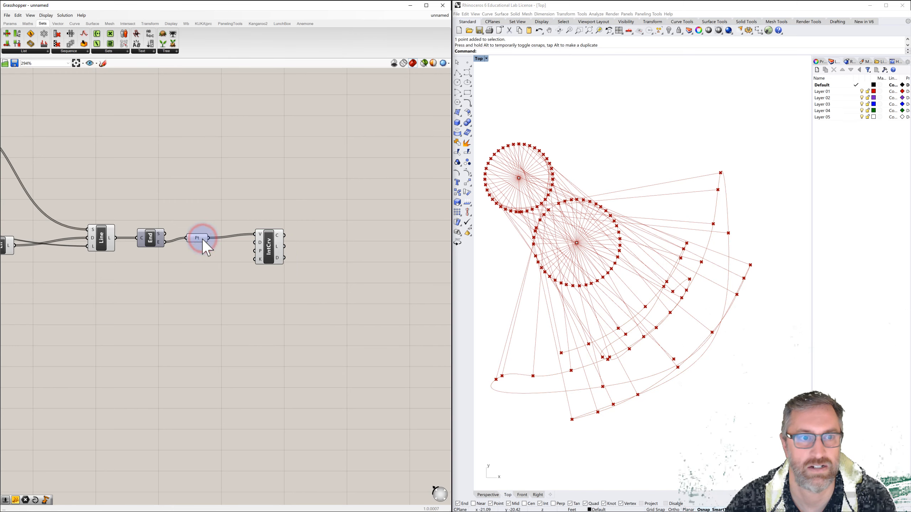
right_click(198, 239)
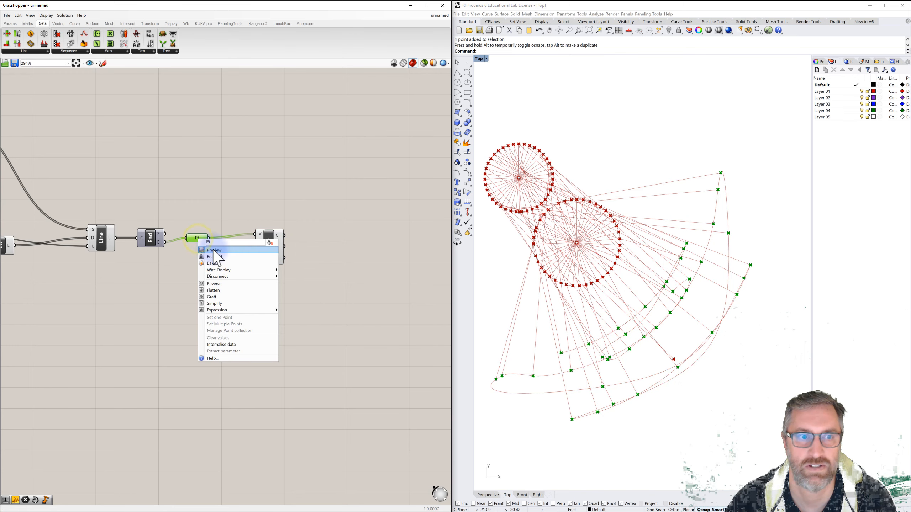
click(208, 189)
Turn off the preview of the duplicated machine's Line SDL outrigger and of the Line component joining the two rotating points.
right_drag(166, 187, 279, 196)
click(215, 249)
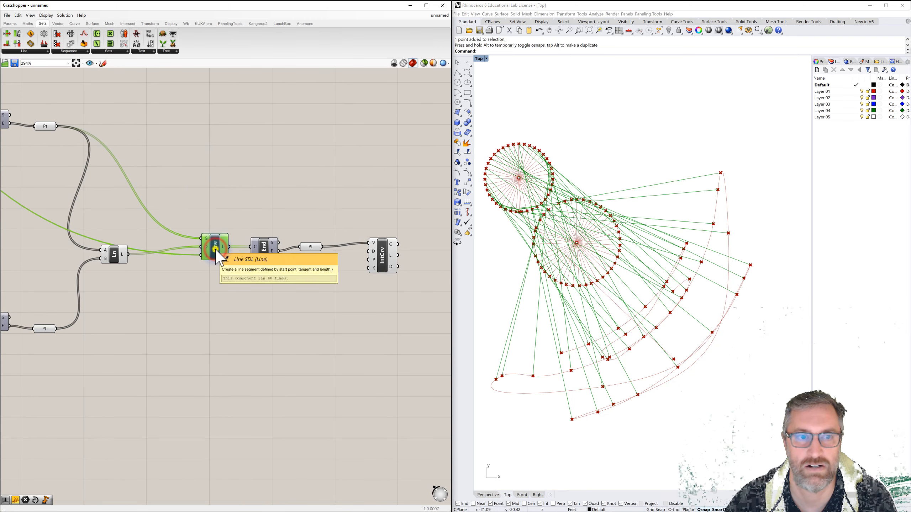
right_click(215, 249)
click(230, 261)
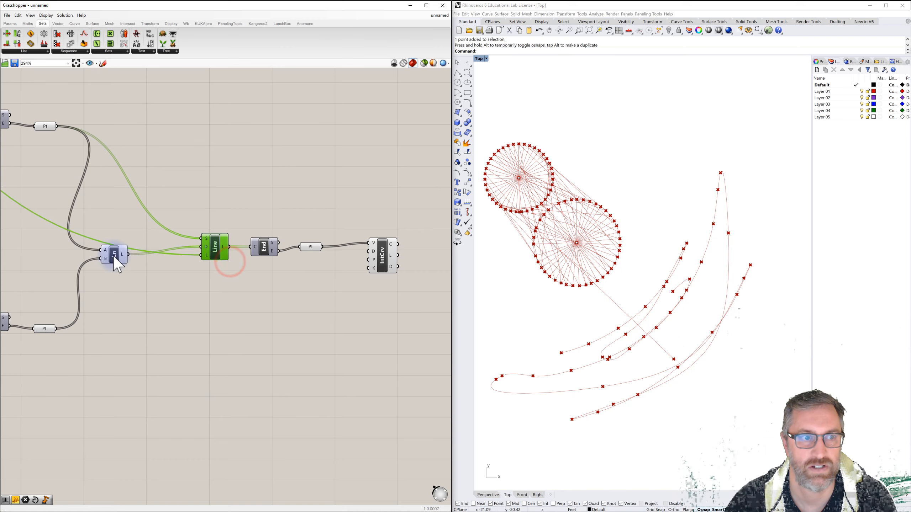
click(113, 256)
right_click(114, 257)
click(124, 264)
Turn off the preview of the duplicated machine's two Rotate components together with their End Points components and Point parameters.
scroll(200, 266, down, 1)
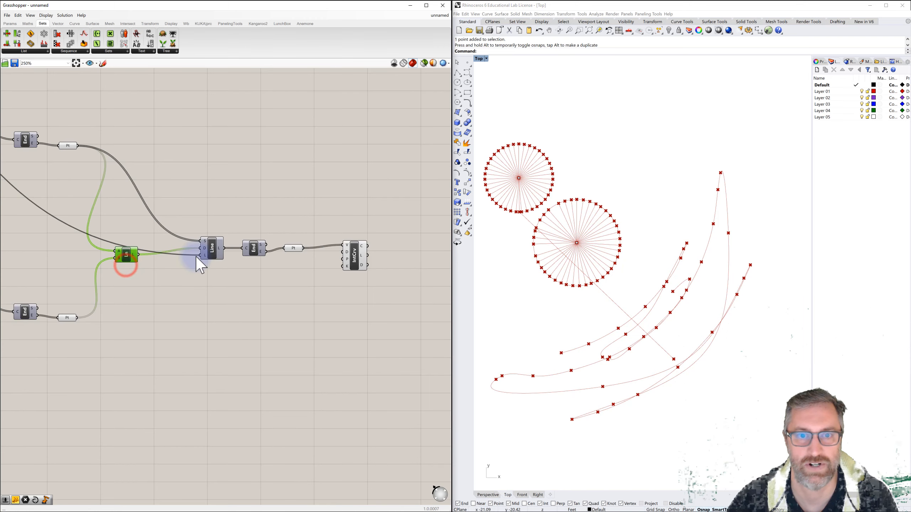
scroll(200, 265, down, 1)
right_drag(172, 274, 290, 246)
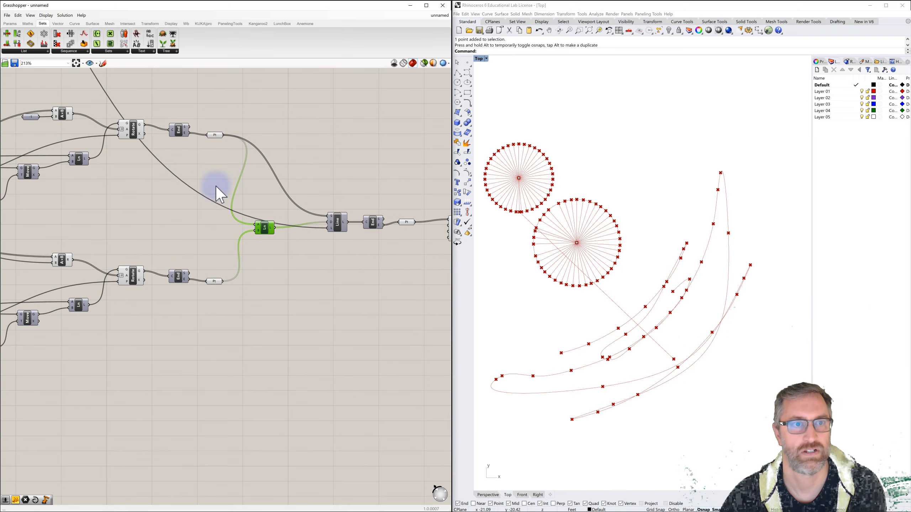
drag(89, 95, 272, 313)
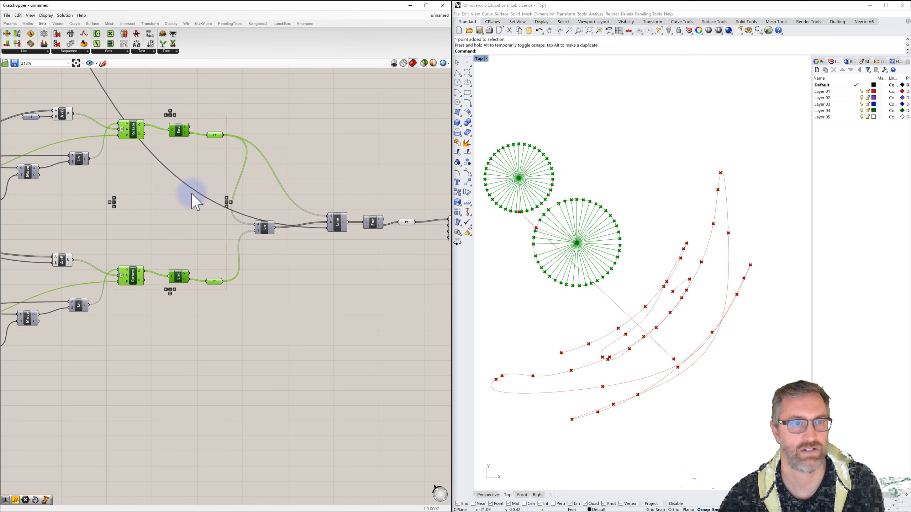
middle_click(182, 154)
click(206, 131)
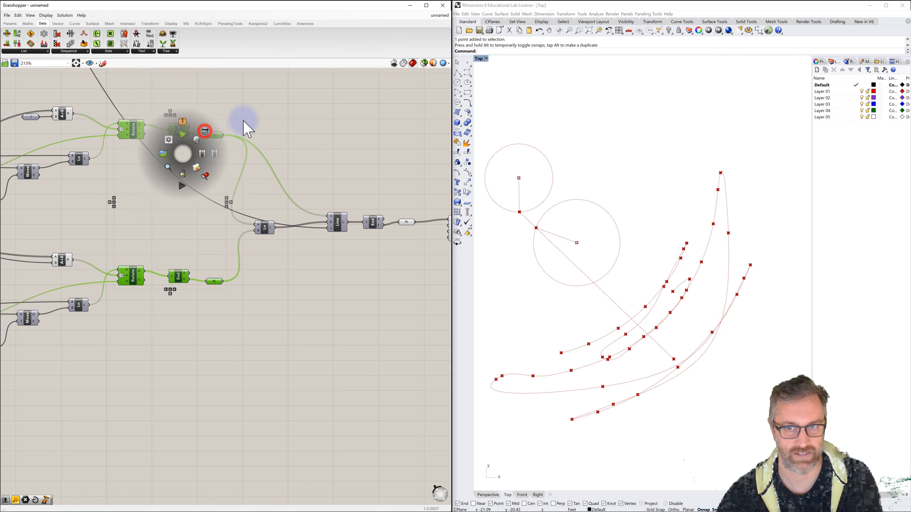
click(287, 95)
Set the Rotation Angle slider to 0 and sweep it up to 720 to compare the original machine's motion with the interpolated curve.
scroll(281, 105, down, 2)
right_drag(207, 137, 310, 173)
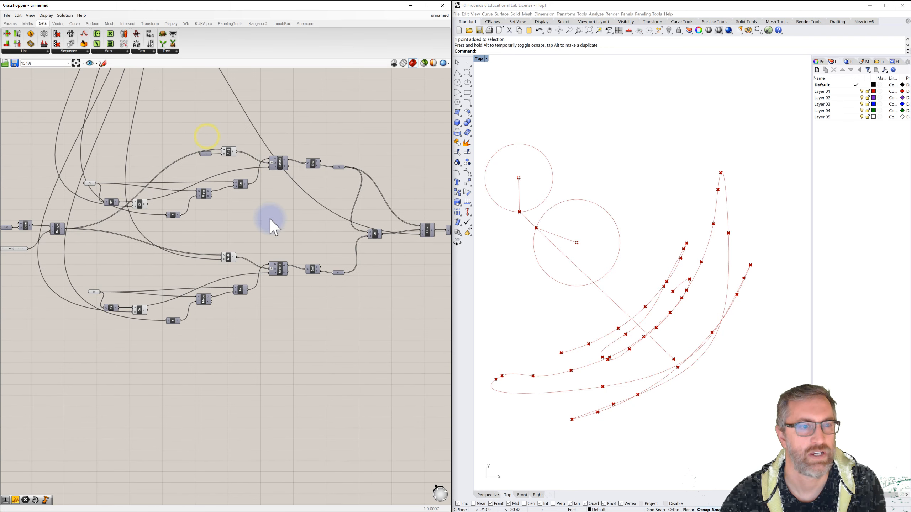
scroll(228, 238, down, 2)
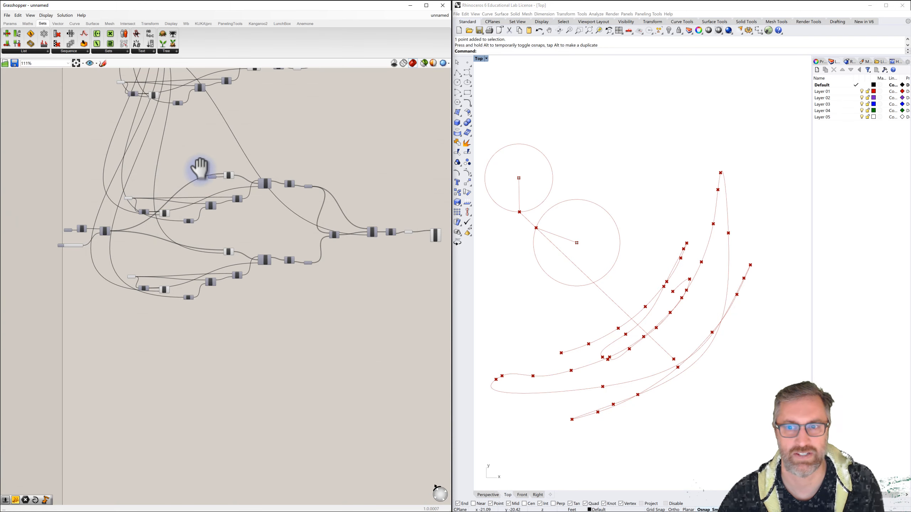
right_drag(201, 161, 200, 173)
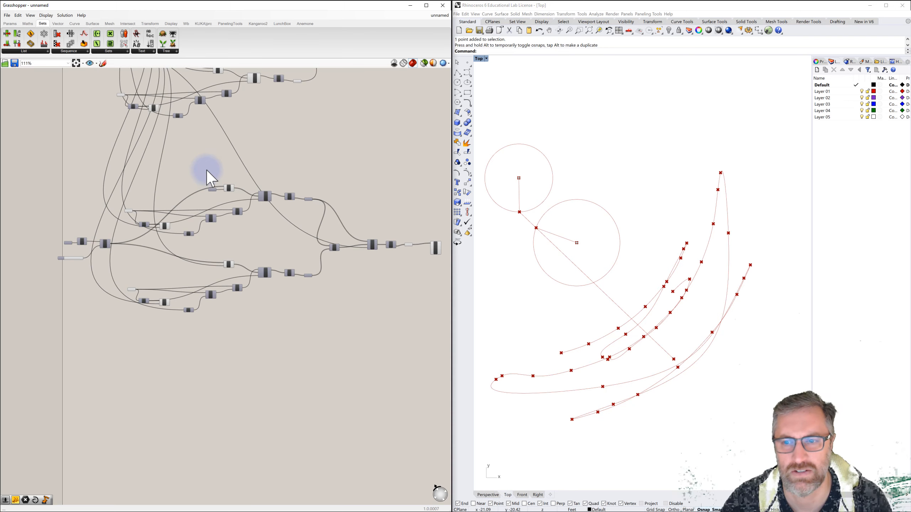
right_drag(230, 132, 231, 191)
scroll(116, 108, up, 2)
right_drag(103, 105, 148, 181)
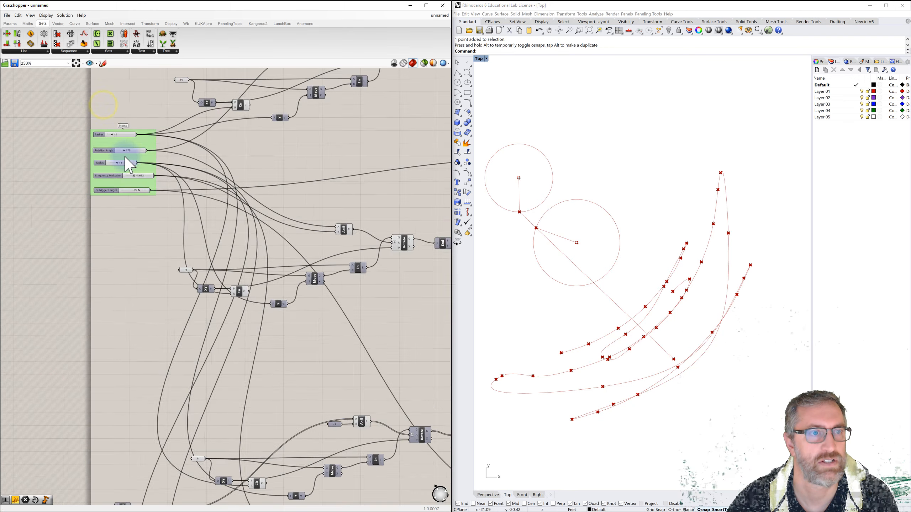
scroll(124, 157, up, 5)
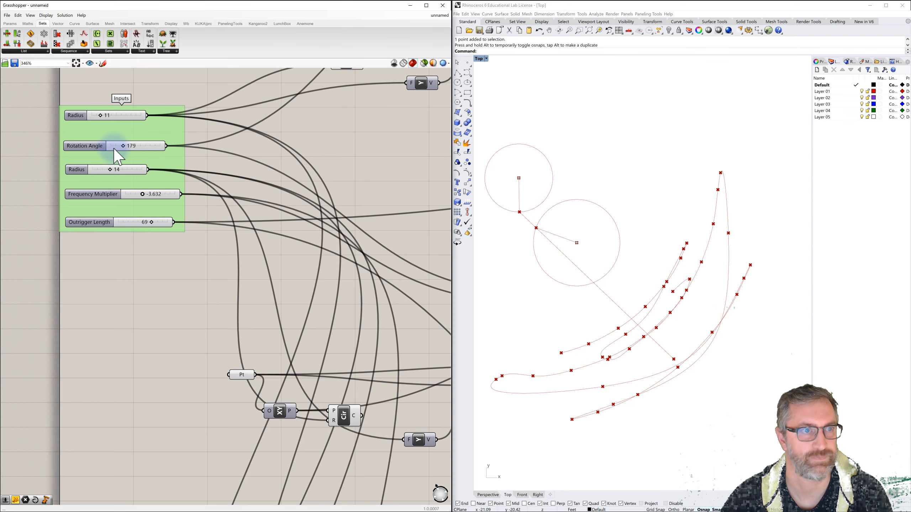
drag(124, 148, 97, 156)
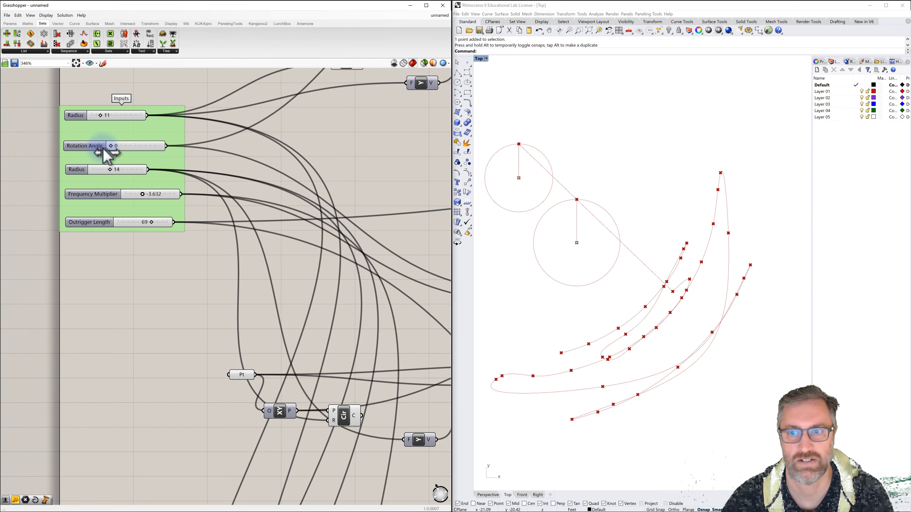
drag(115, 151, 165, 142)
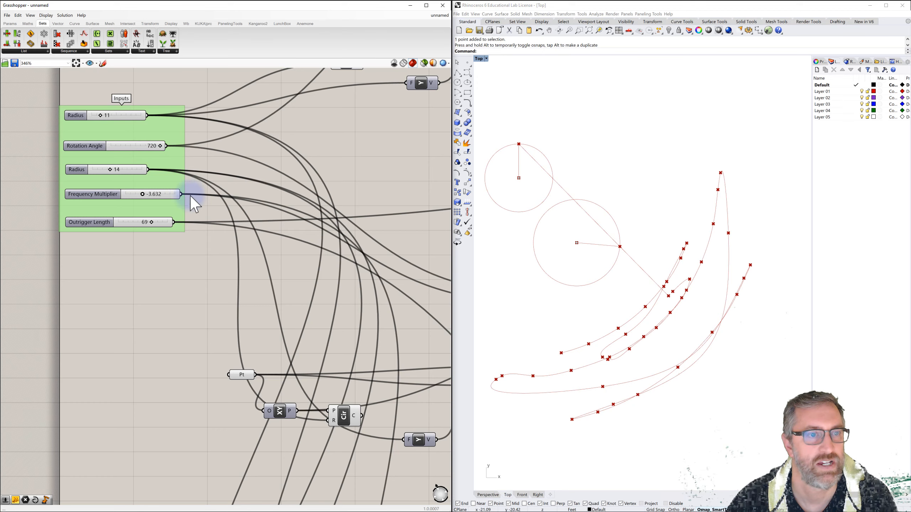
Set the Steps slider feeding the Range component to 100.
scroll(190, 196, down, 6)
right_drag(175, 237, 191, 119)
scroll(144, 297, up, 5)
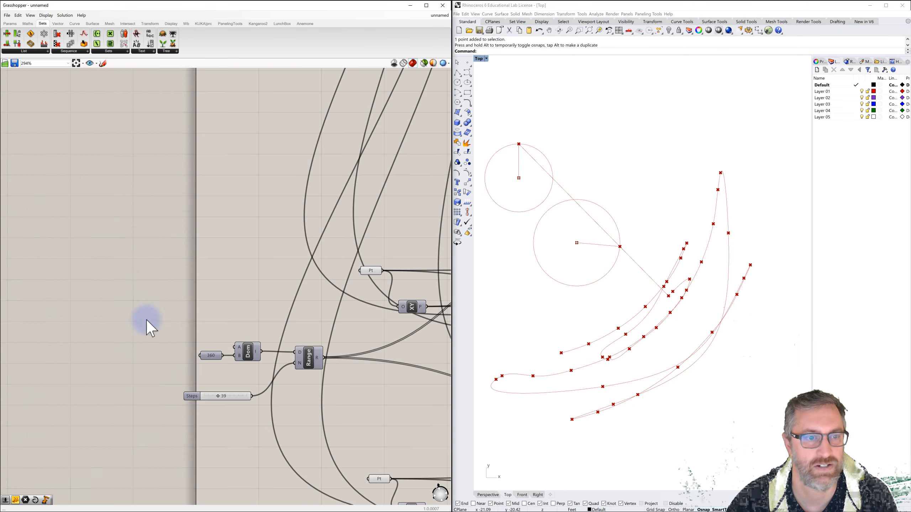
right_drag(201, 371, 199, 310)
scroll(200, 311, up, 4)
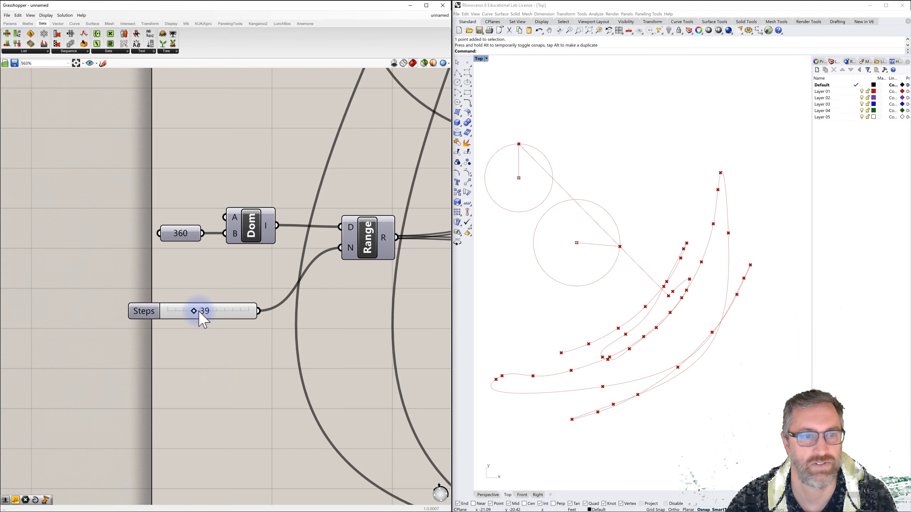
drag(194, 311, 272, 312)
Turn off the preview of the outrigger end Point parameter feeding the Interpolate component.
scroll(247, 281, down, 6)
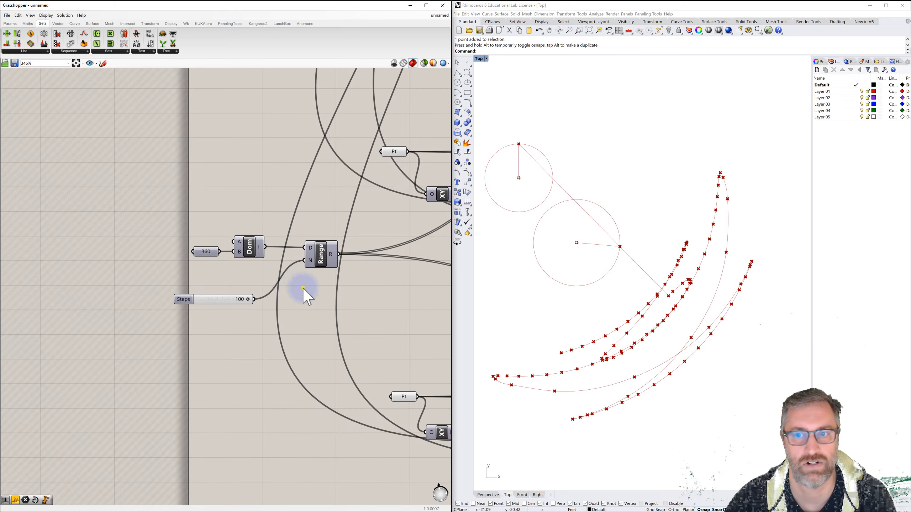
right_drag(266, 275, 135, 270)
scroll(223, 304, down, 4)
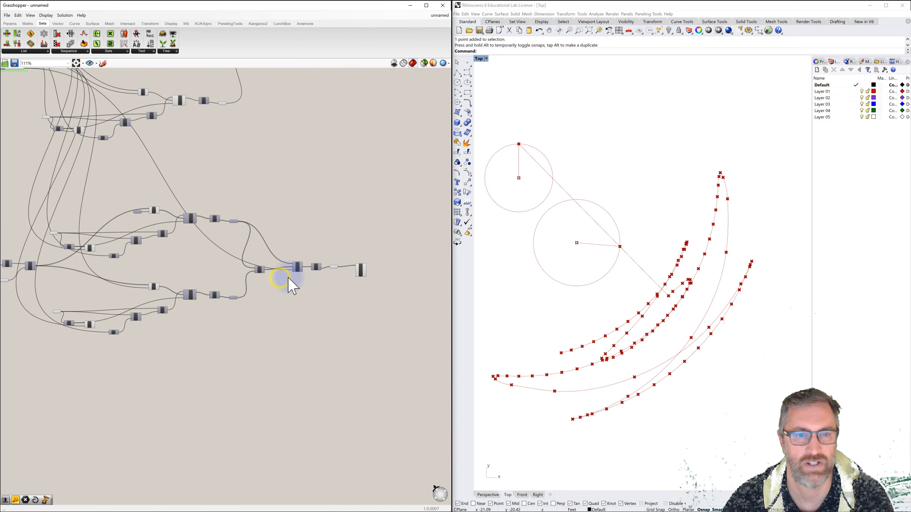
scroll(330, 266, up, 3)
right_click(338, 269)
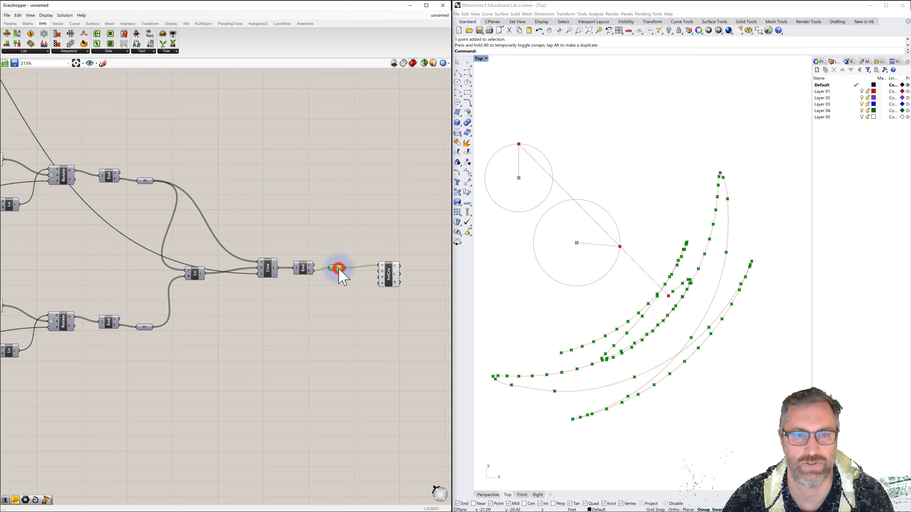
click(354, 279)
click(371, 212)
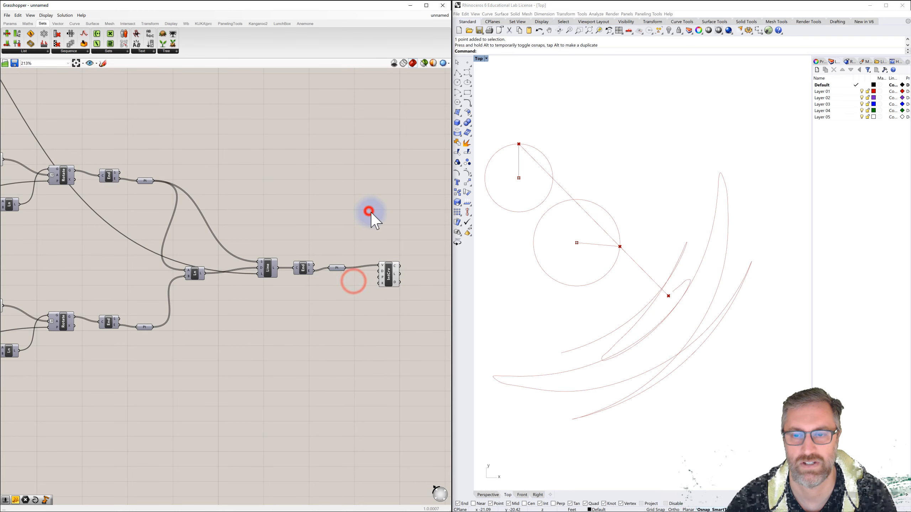
Return the Rotation Angle slider to 0 and gradually increase it to follow the original machine's end point along the interpolated curve.
scroll(367, 208, down, 2)
right_drag(348, 157, 383, 192)
scroll(384, 191, down, 2)
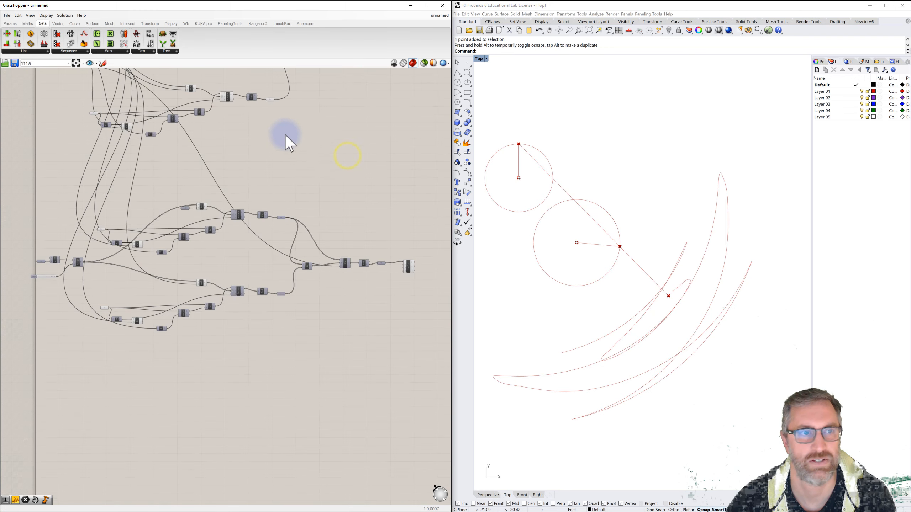
right_drag(276, 135, 379, 278)
scroll(203, 164, up, 3)
right_drag(100, 146, 200, 177)
scroll(199, 177, up, 3)
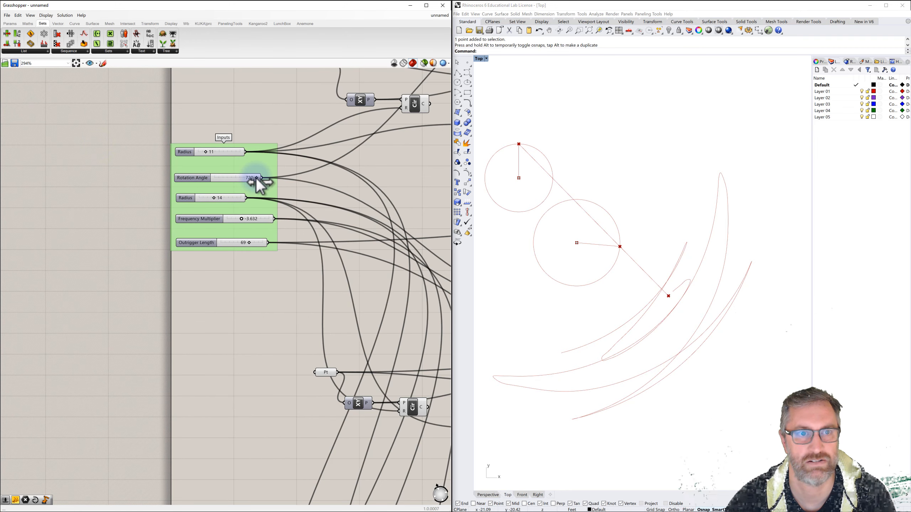
drag(257, 178, 211, 185)
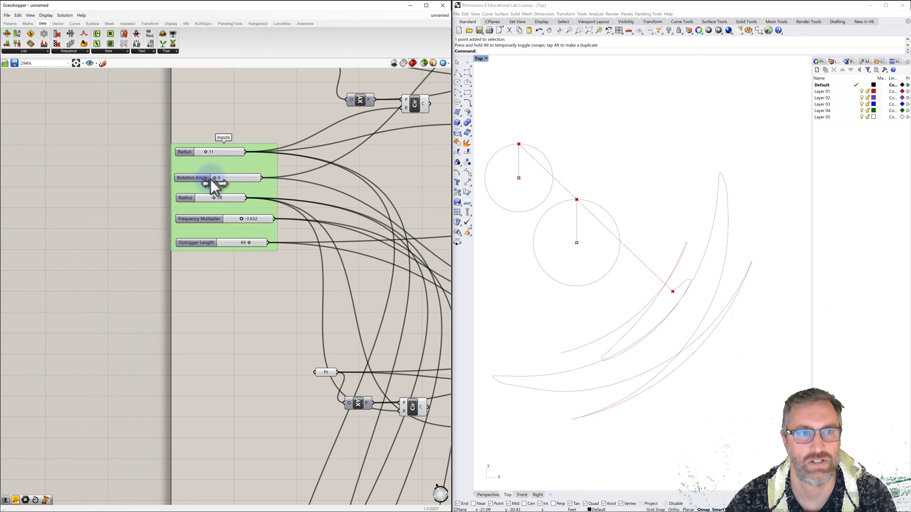
drag(216, 183, 244, 176)
scroll(218, 309, down, 4)
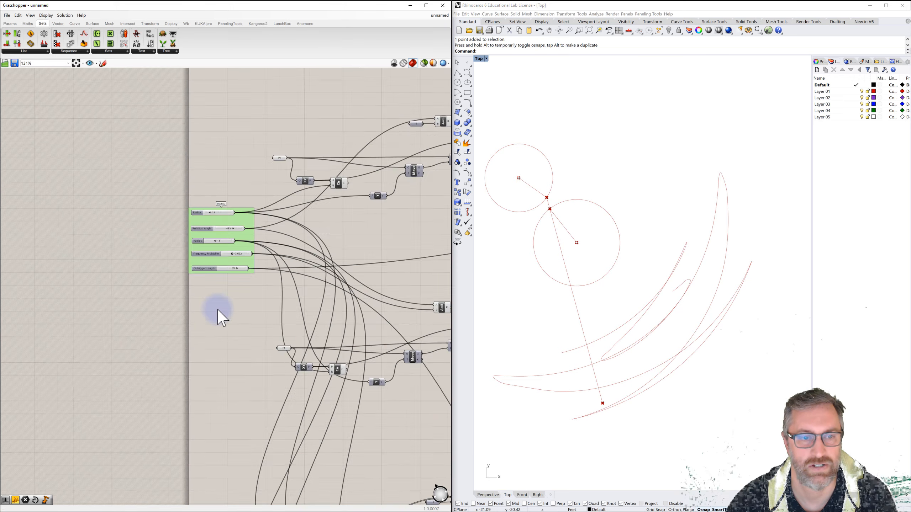
right_drag(218, 344, 218, 271)
scroll(224, 259, up, 6)
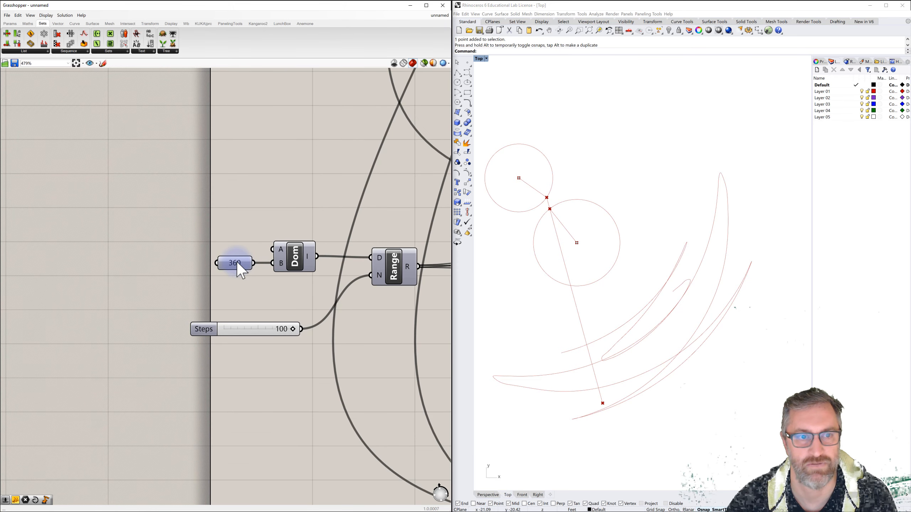
double_click(238, 265)
click(238, 230)
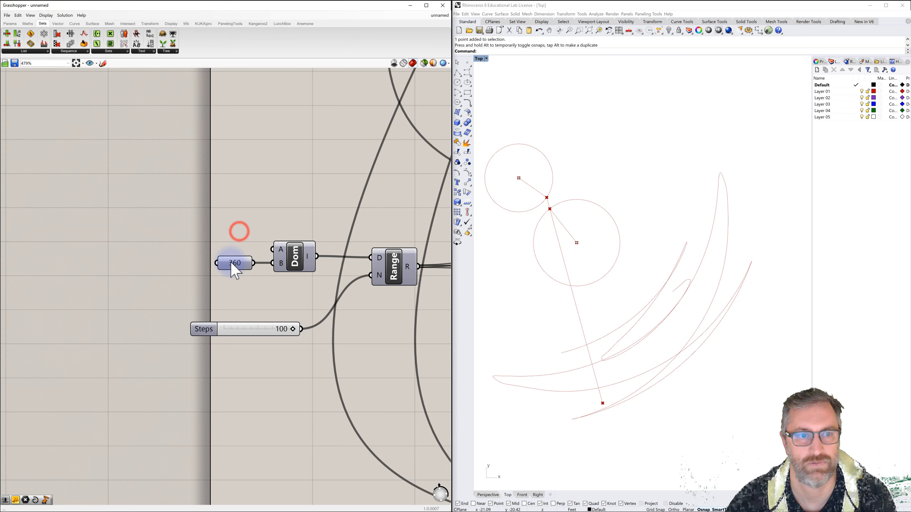
right_click(231, 262)
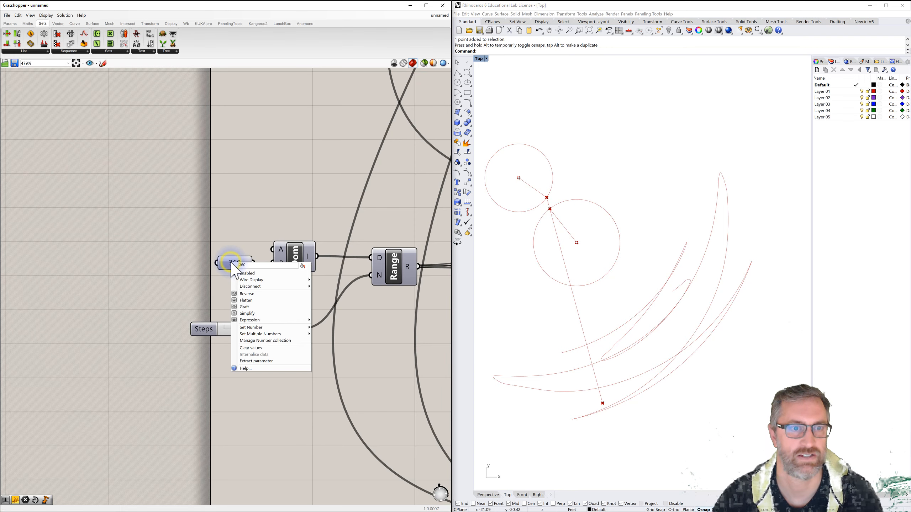
click(248, 327)
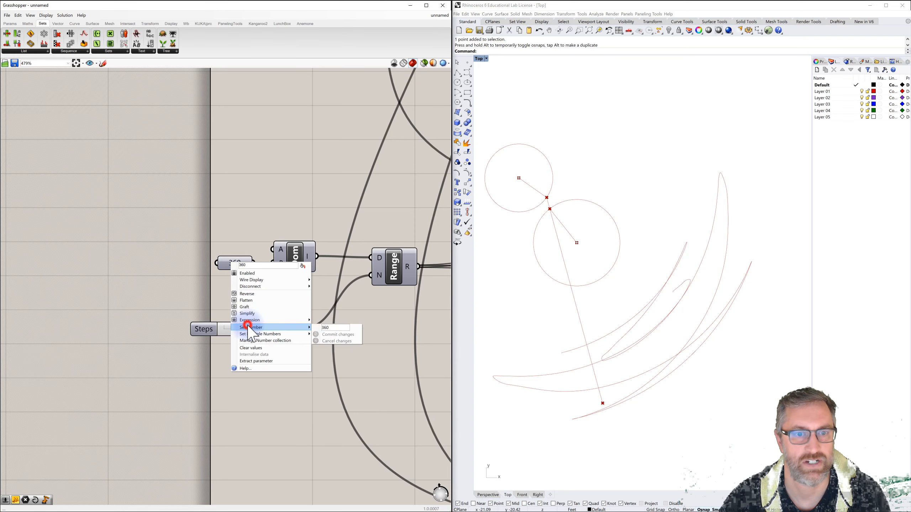
click(301, 327)
click(328, 326)
drag(324, 326, 311, 327)
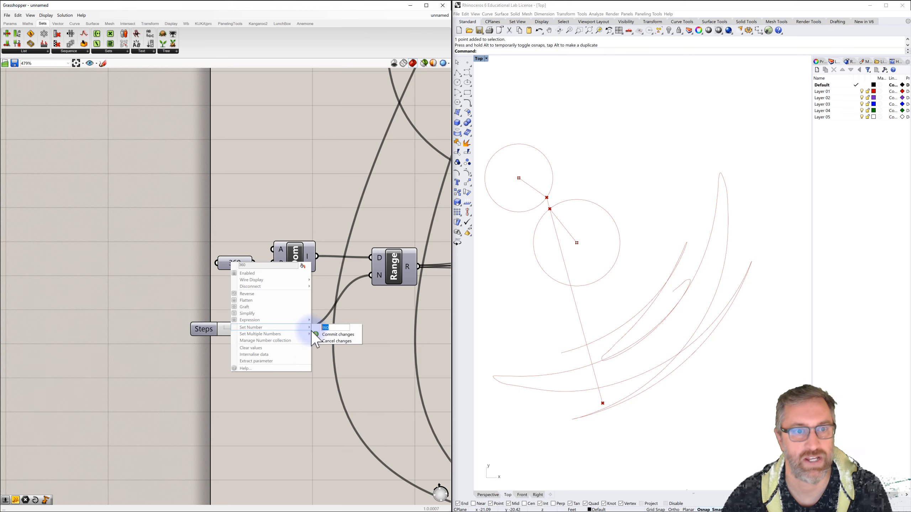
click(332, 342)
scroll(283, 305, down, 4)
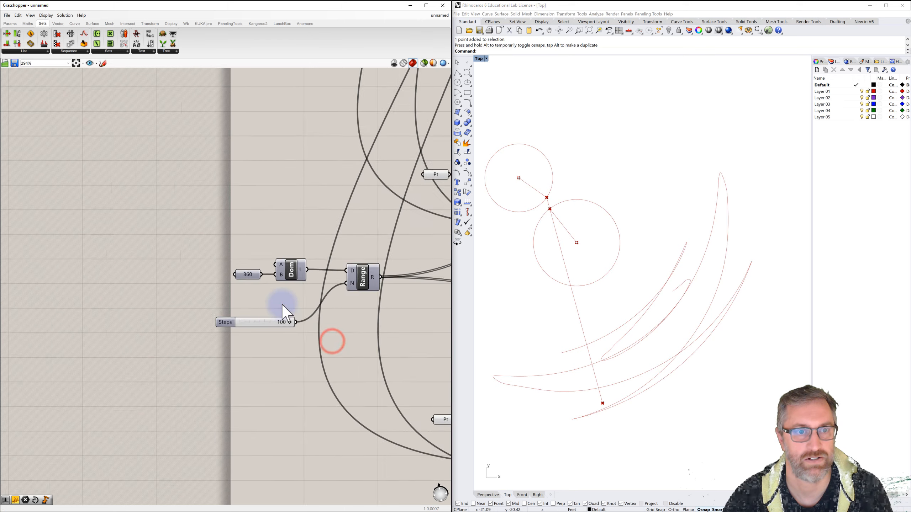
Set the Number parameter feeding the domain end of the Construct Domain component to 720.
scroll(274, 294, up, 4)
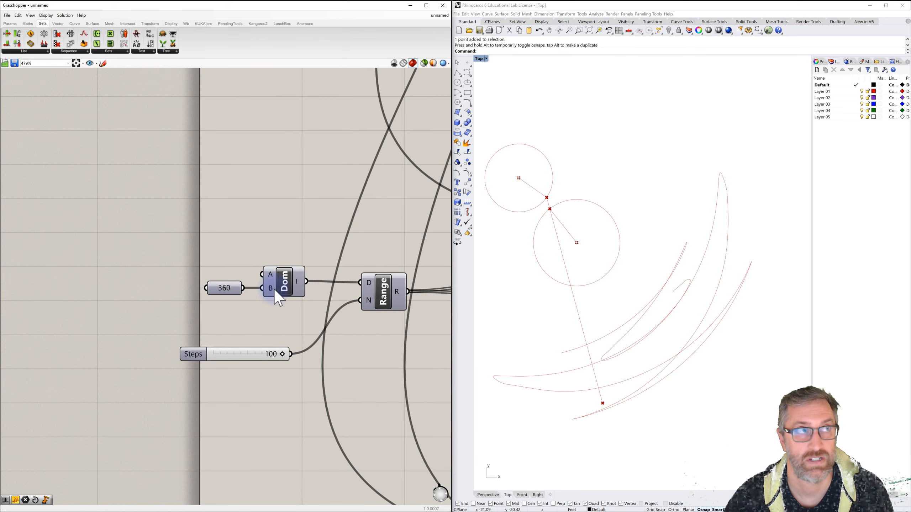
mouse_move(276, 294)
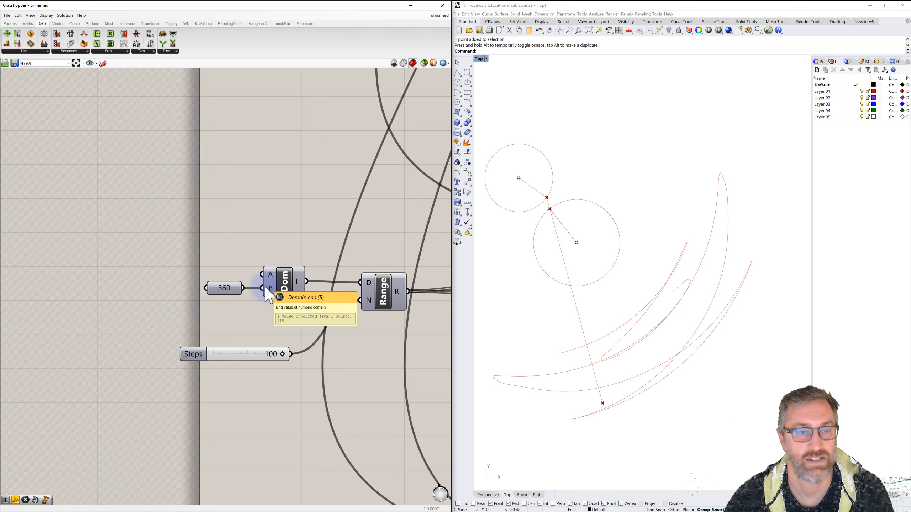
right_click(222, 290)
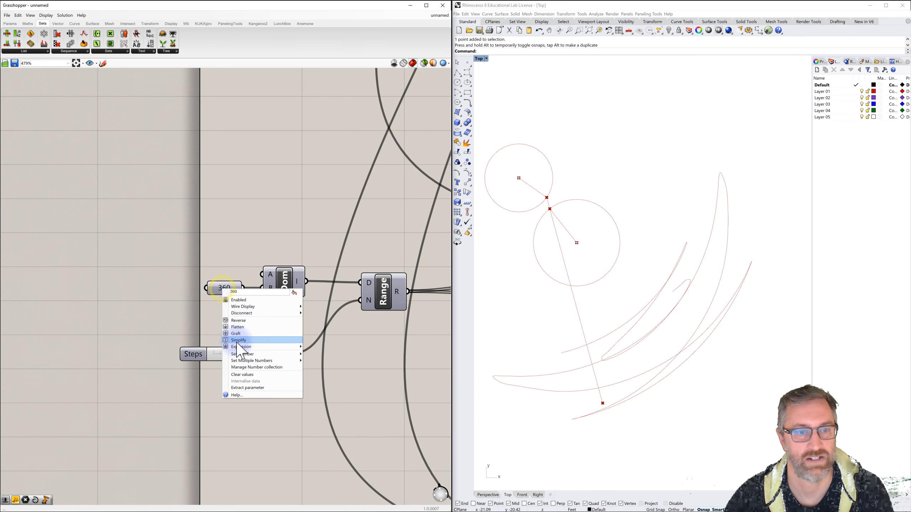
click(240, 354)
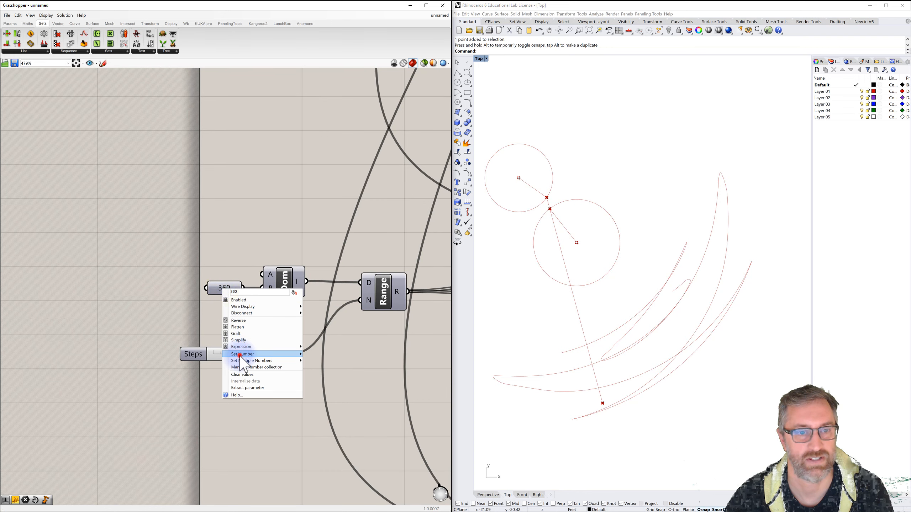
click(290, 354)
click(321, 354)
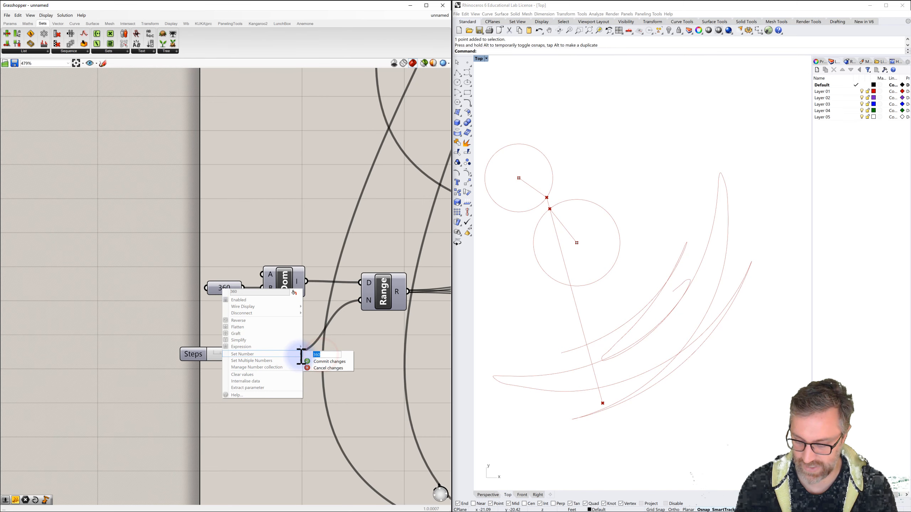
click(320, 361)
right_click(227, 287)
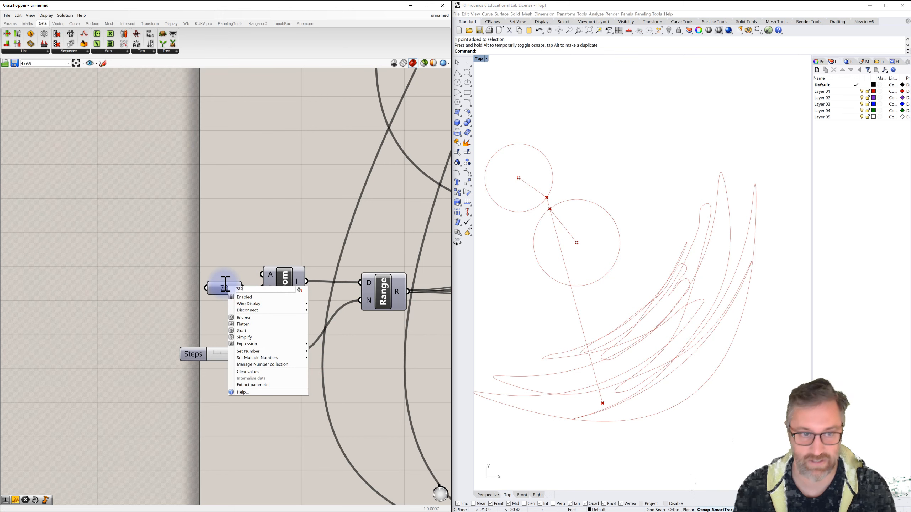
click(253, 253)
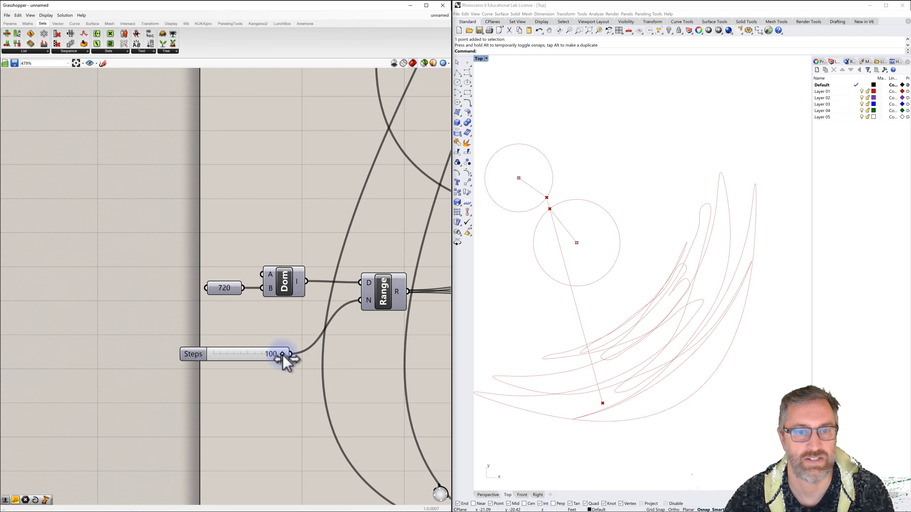
Raise the maximum of the Steps slider feeding the Range component to 200.
double_click(197, 354)
double_click(236, 374)
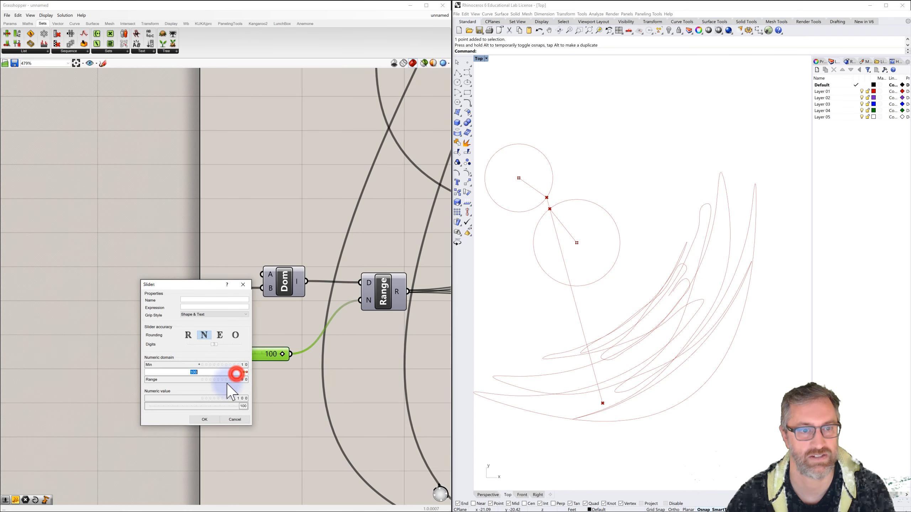
text(200)
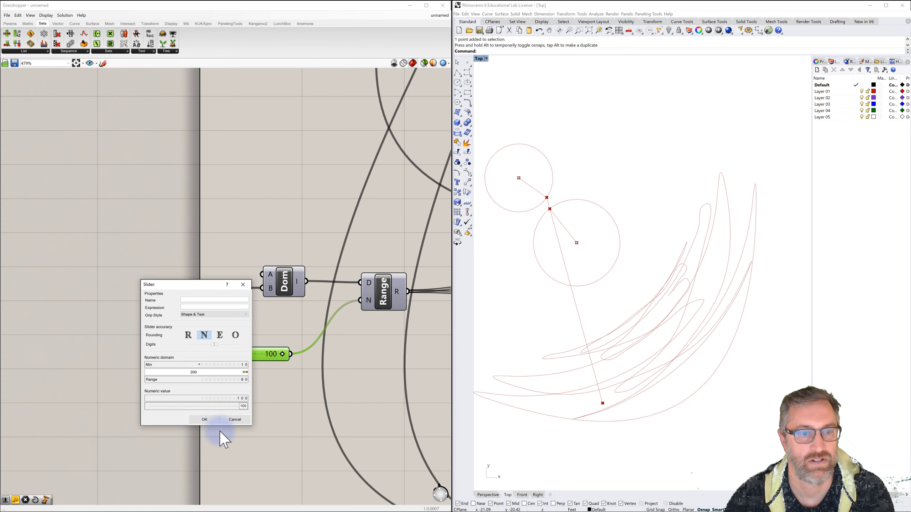
click(209, 418)
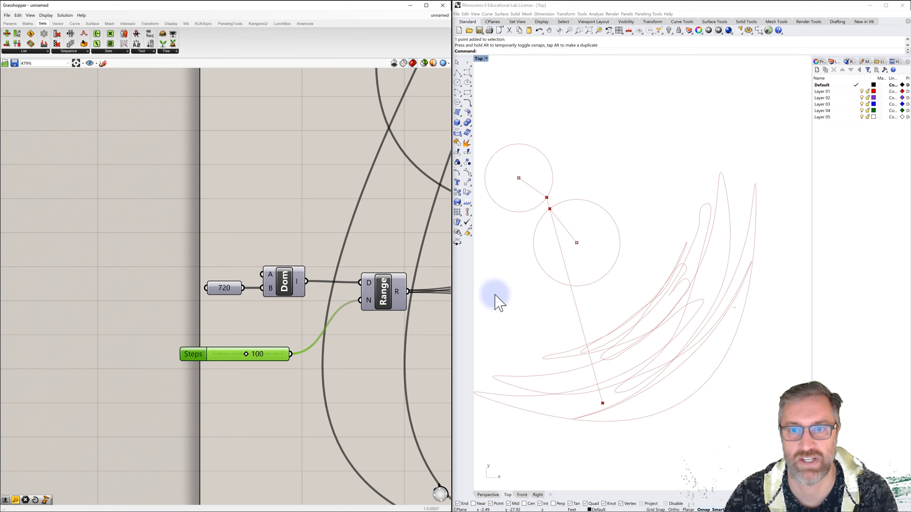
Return the Rotation Angle slider to 0 and sweep it to 720 to trace the original machine's end point along the extended curve.
scroll(295, 215, down, 3)
right_drag(296, 169, 231, 247)
scroll(228, 213, down, 1)
right_drag(227, 159, 202, 231)
scroll(205, 253, down, 3)
scroll(190, 123, up, 2)
scroll(191, 158, up, 2)
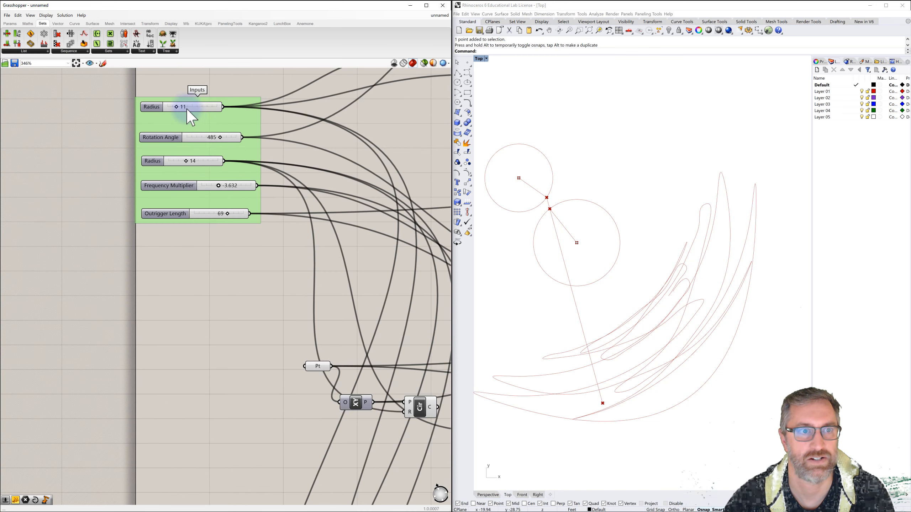
drag(219, 139, 180, 145)
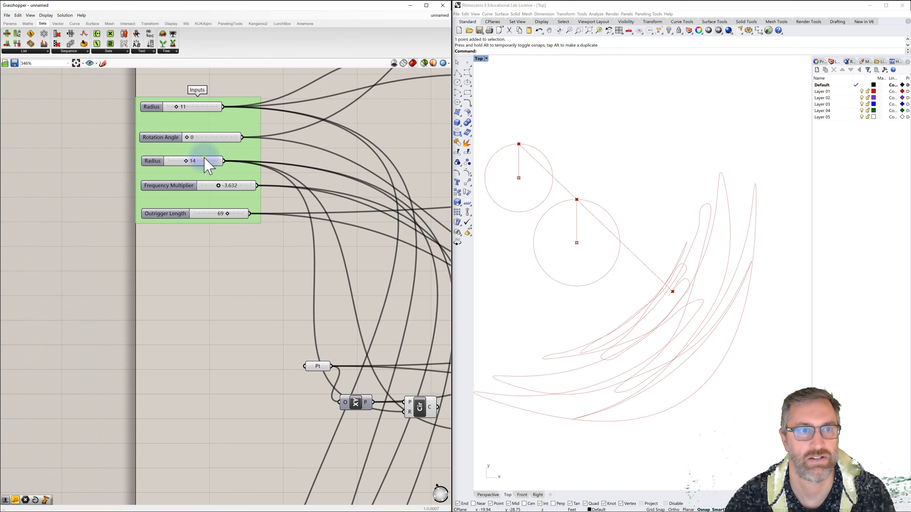
right_drag(204, 158, 185, 167)
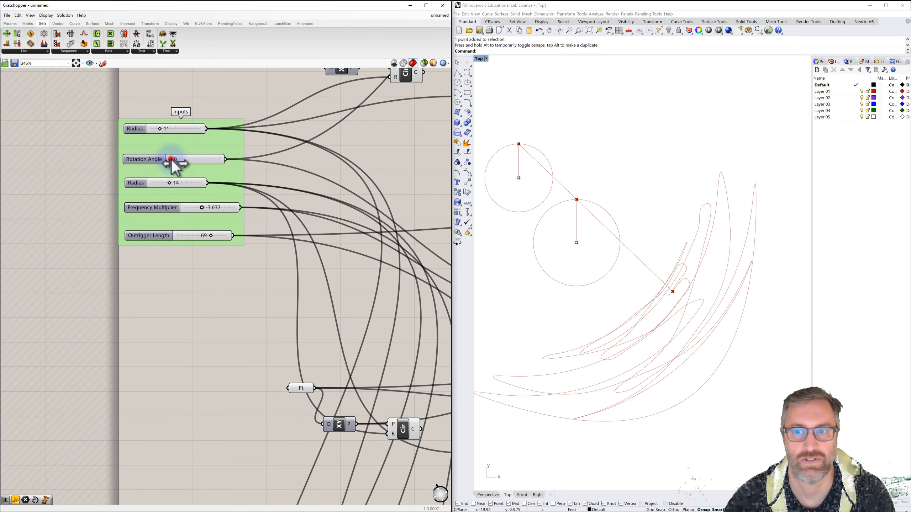
drag(172, 159, 223, 157)
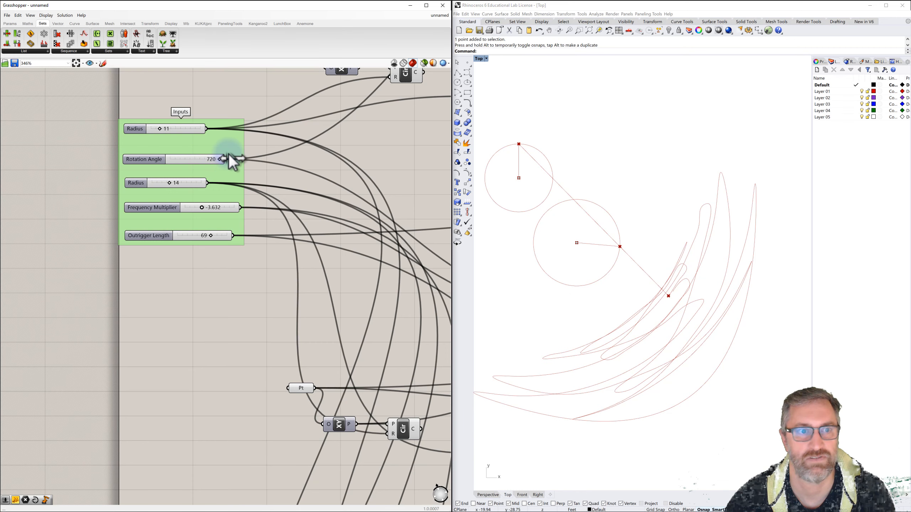
Highlight the whole component set that generates the path, and the Interpolate component alone, to examine which geometry each one produces.
scroll(175, 276, down, 2)
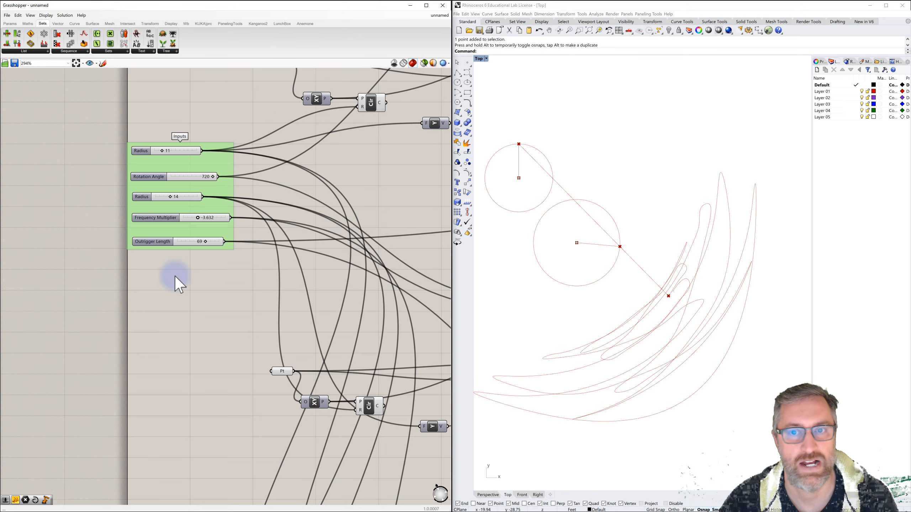
scroll(196, 310, down, 1)
right_drag(193, 307, 174, 186)
scroll(182, 208, down, 3)
scroll(174, 186, down, 1)
scroll(174, 186, down, 1)
right_drag(229, 229, 28, 245)
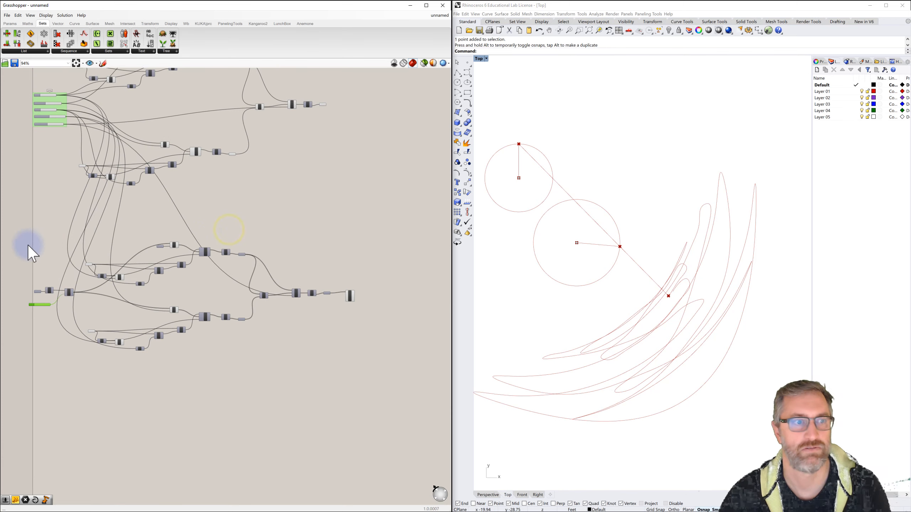
drag(12, 234, 391, 372)
click(428, 339)
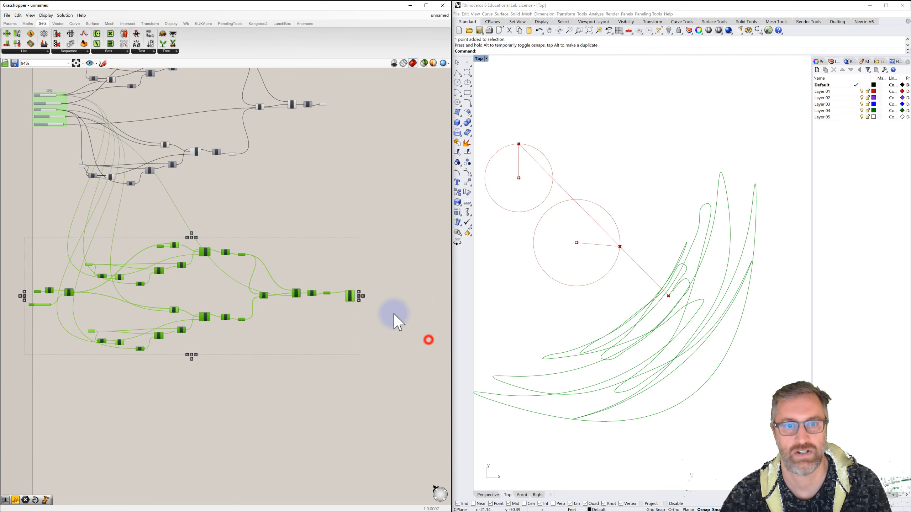
click(351, 296)
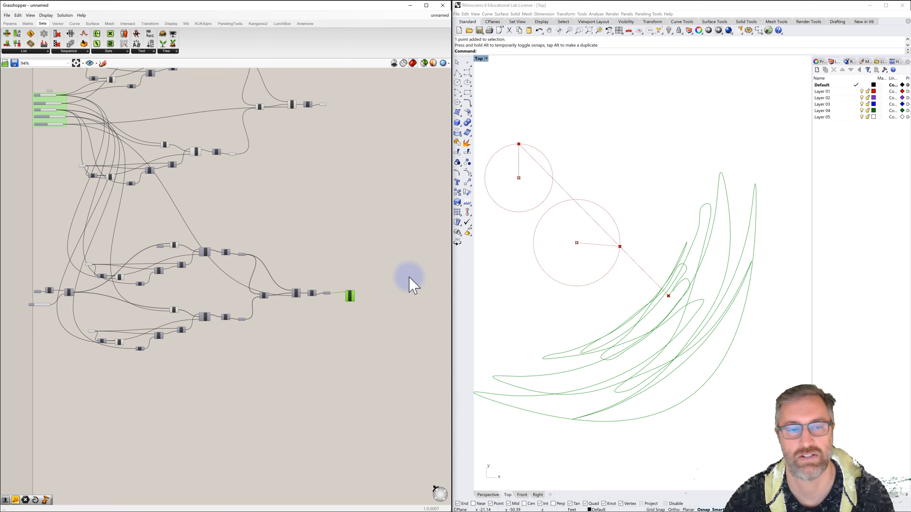
click(399, 243)
right_drag(342, 209, 382, 255)
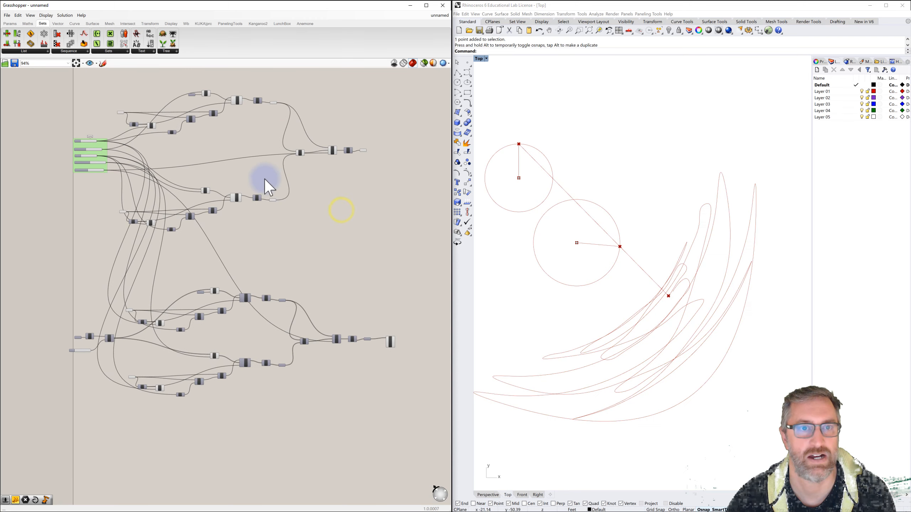
Set the Rotation Angle slider in the Inputs group to 113.
scroll(104, 143, up, 6)
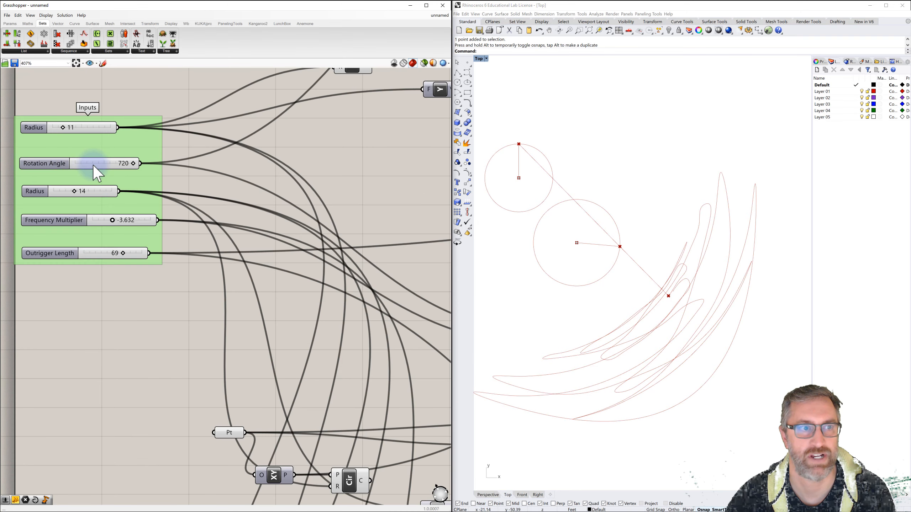
drag(132, 162, 86, 186)
click(127, 292)
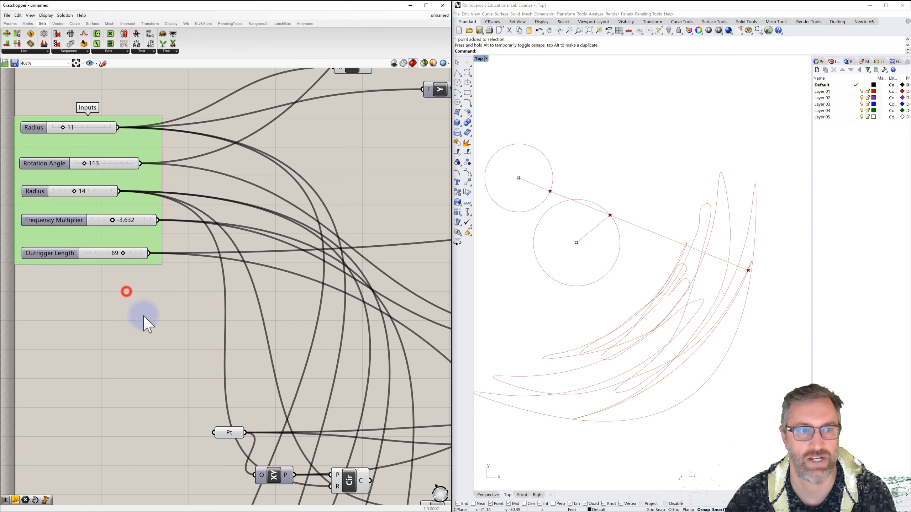
Add a Custom Preview component to the canvas beside the Interpolate component's outputs.
scroll(144, 319, down, 3)
right_drag(142, 326, 134, 234)
scroll(134, 233, down, 4)
right_drag(172, 264, 139, 198)
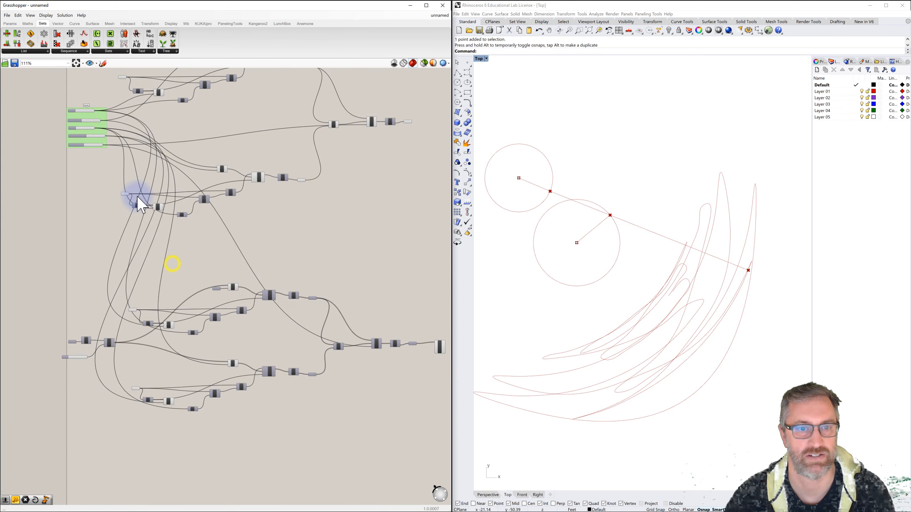
scroll(138, 197, down, 3)
right_drag(224, 220, 163, 203)
scroll(306, 291, up, 5)
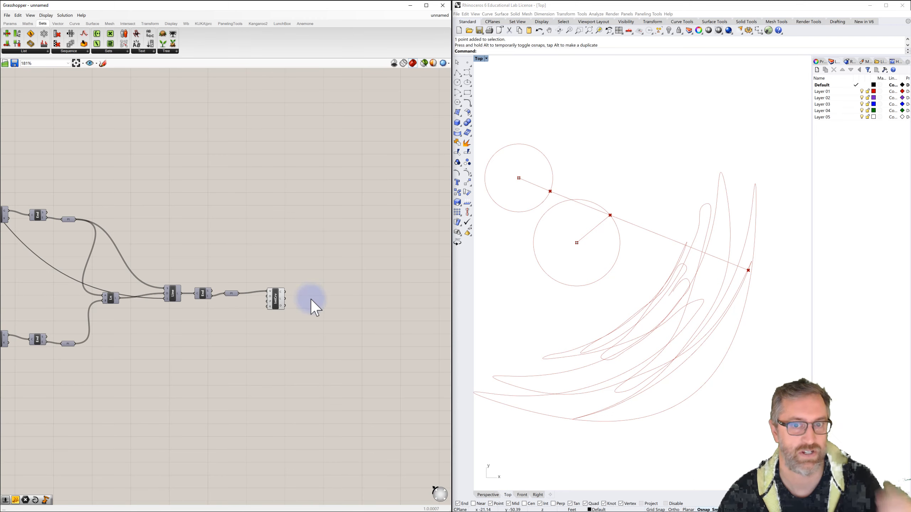
right_drag(555, 309, 595, 312)
scroll(596, 312, down, 4)
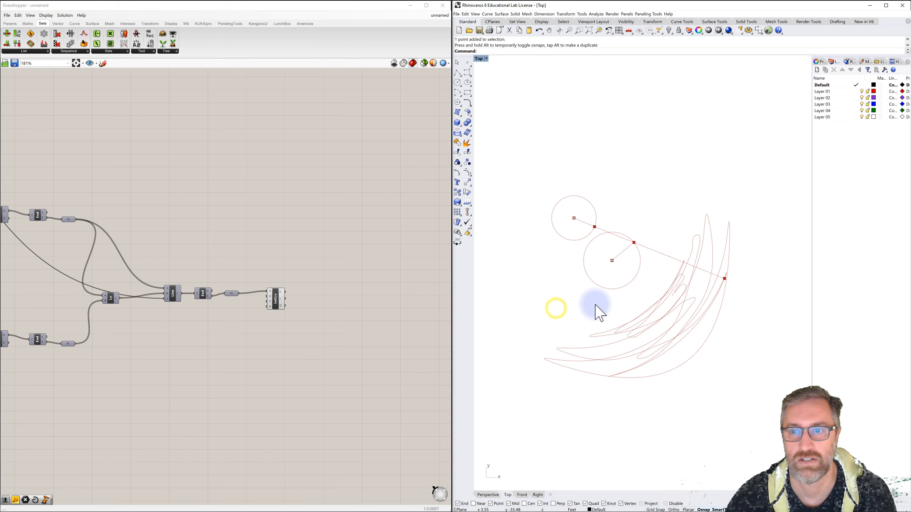
click(328, 297)
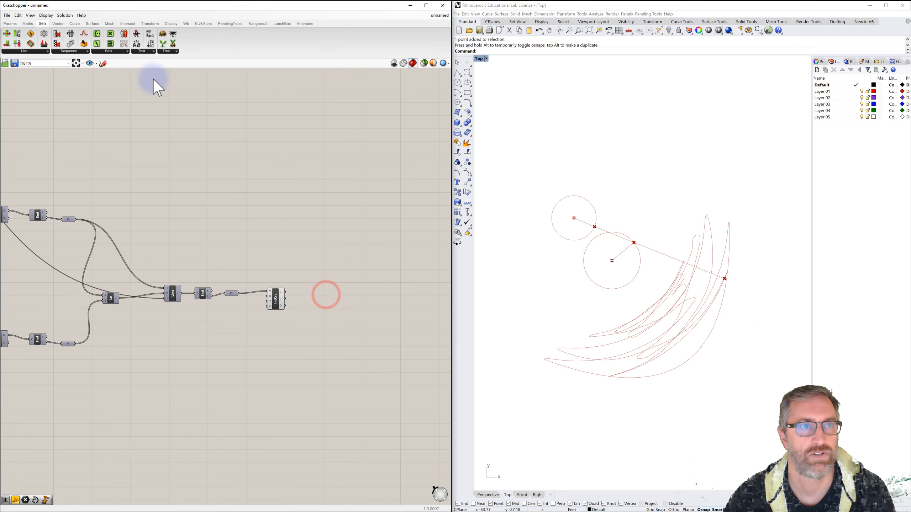
click(172, 24)
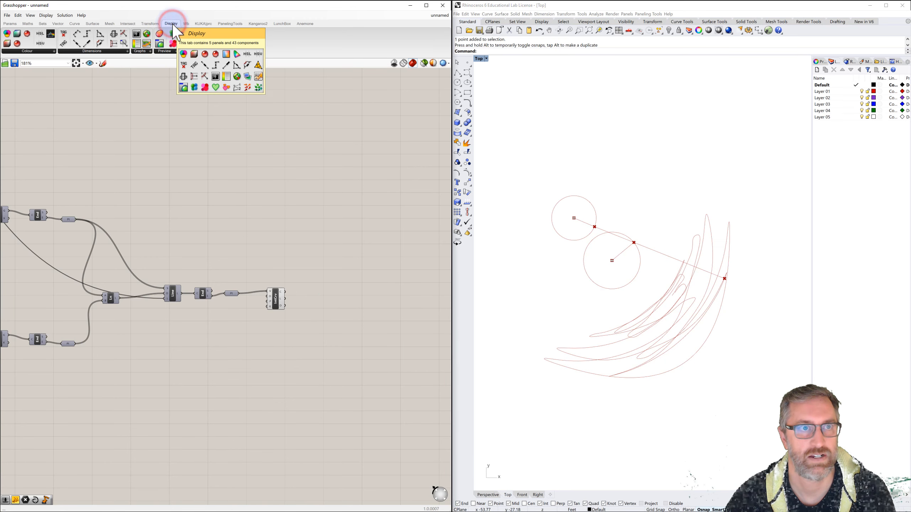
click(166, 53)
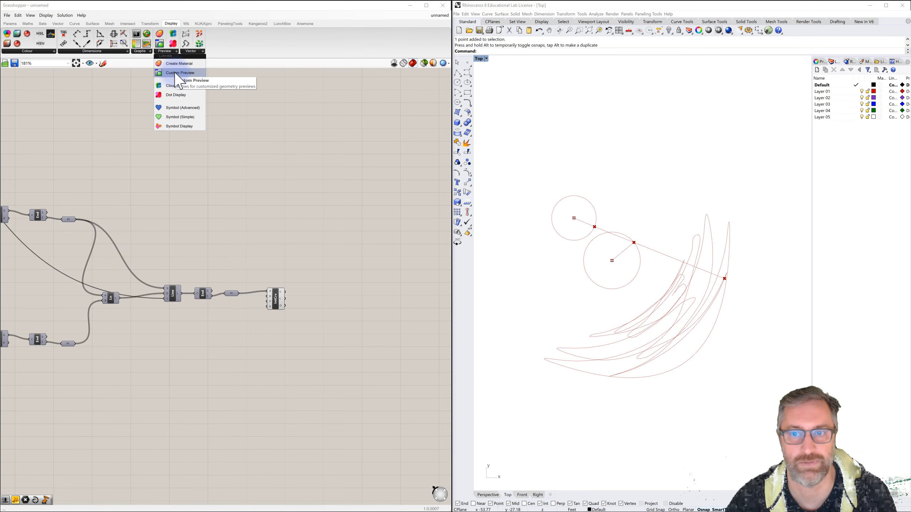
drag(178, 73, 338, 301)
scroll(326, 306, up, 2)
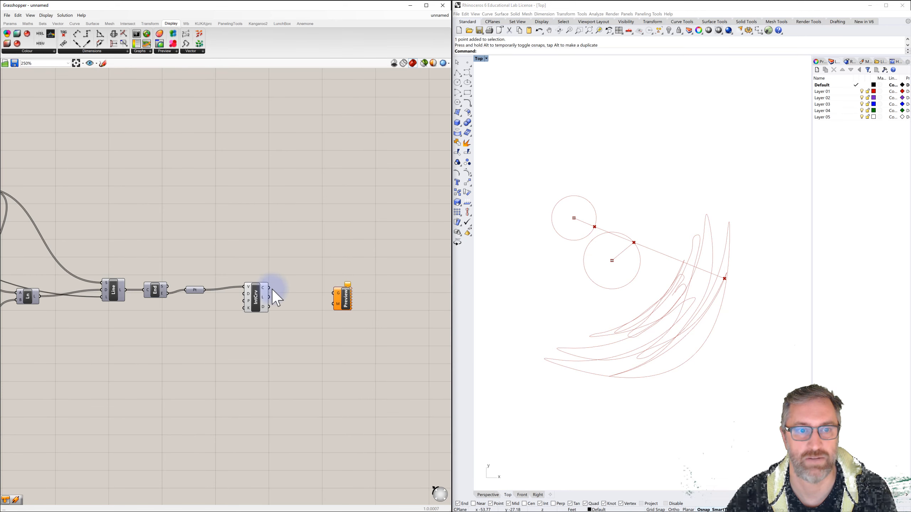
Connect the interpolated curve to the Custom Preview's geometry input and add a Colour Swatch component beside it.
drag(270, 290, 333, 294)
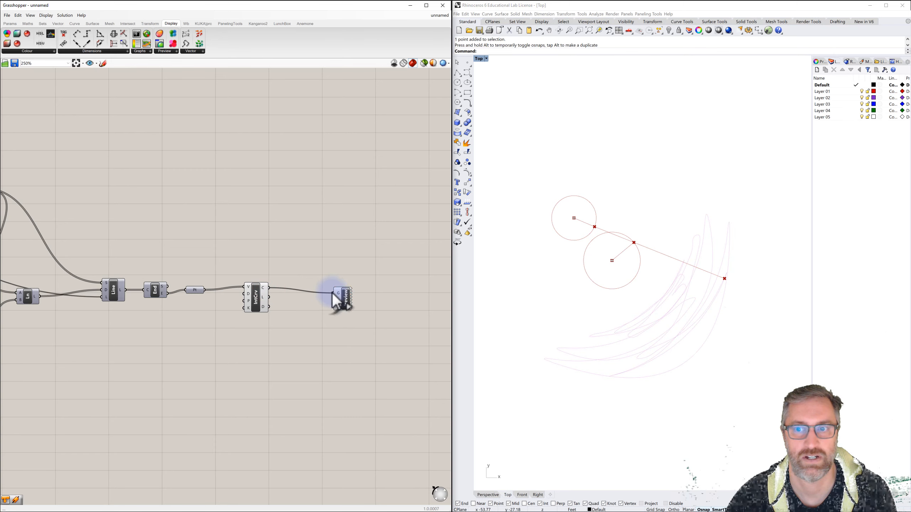
double_click(306, 308)
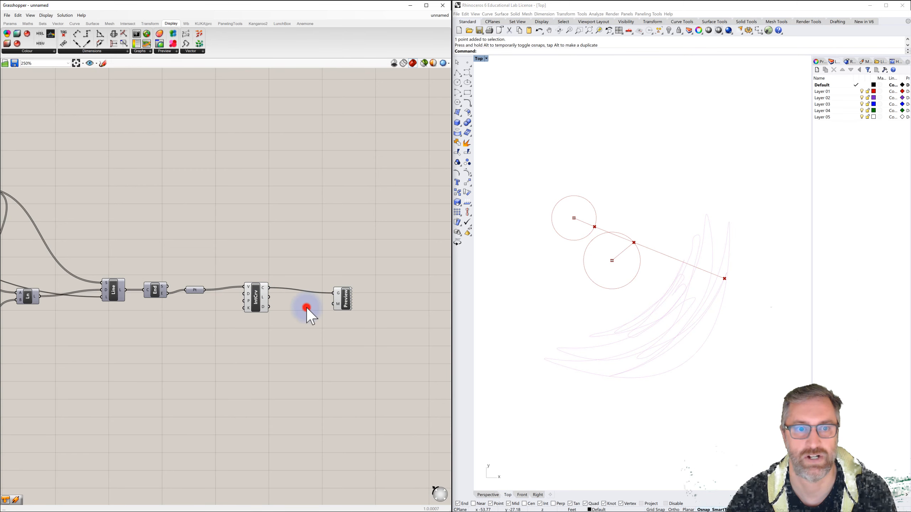
text(swat)
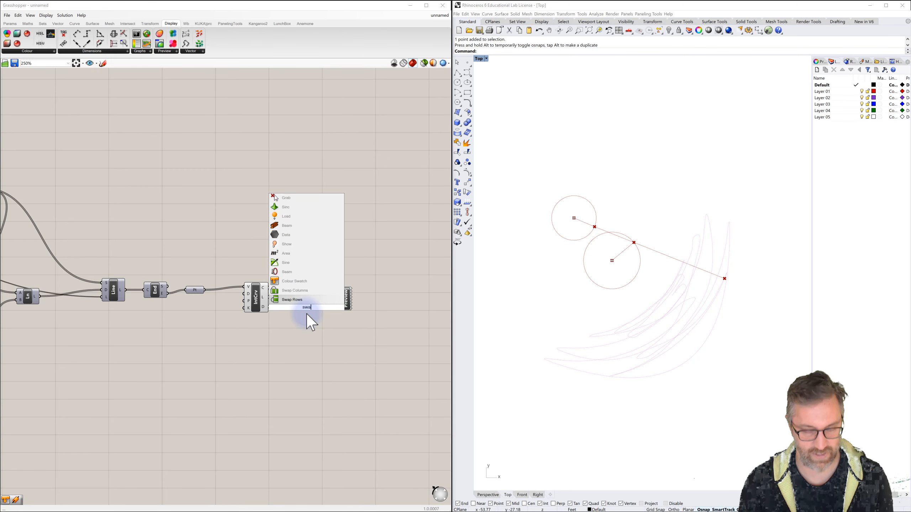
click(295, 299)
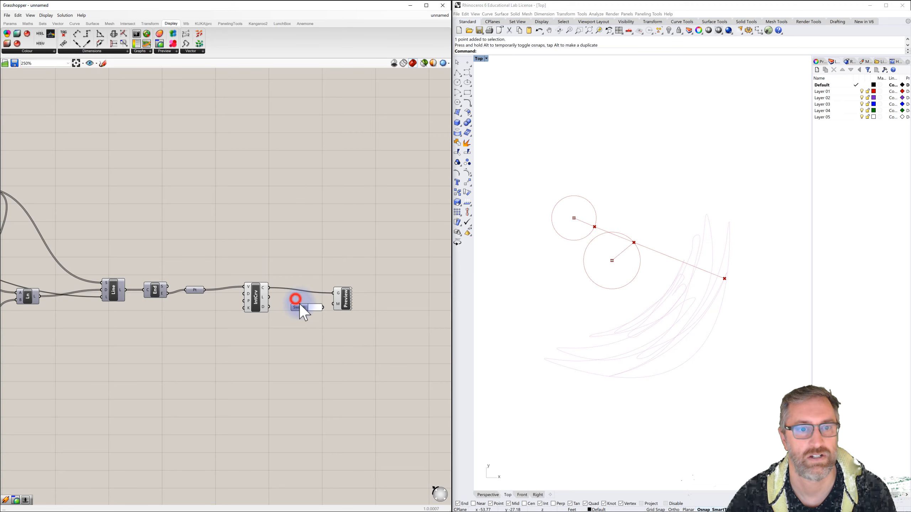
Set the Colour Swatch to black and connect it to the Custom Preview's material input.
click(316, 308)
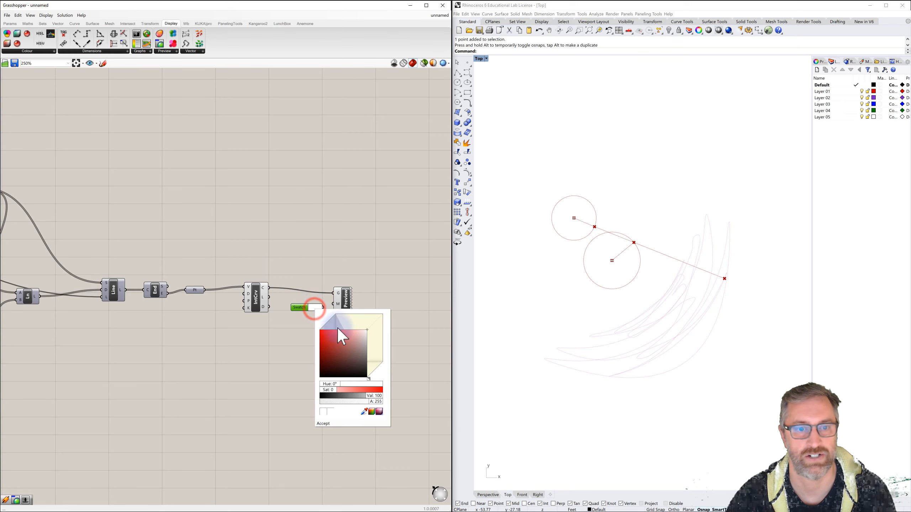
click(366, 371)
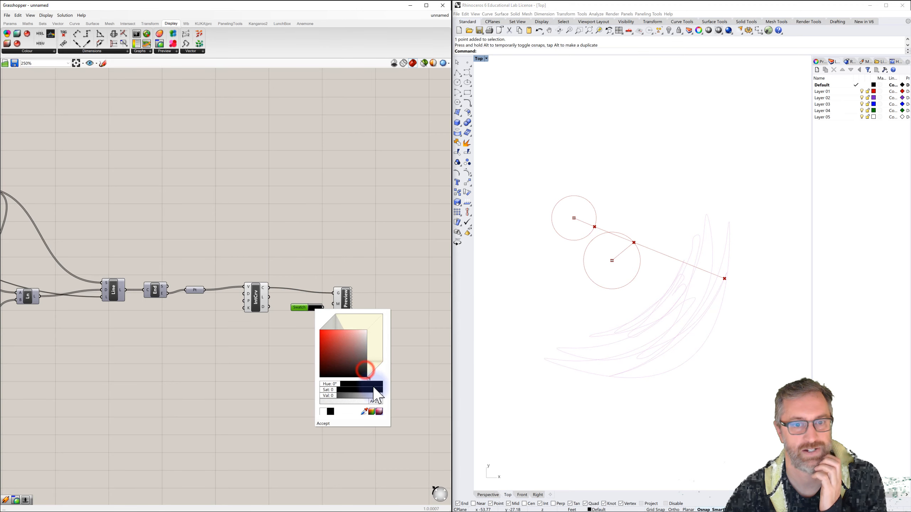
click(325, 424)
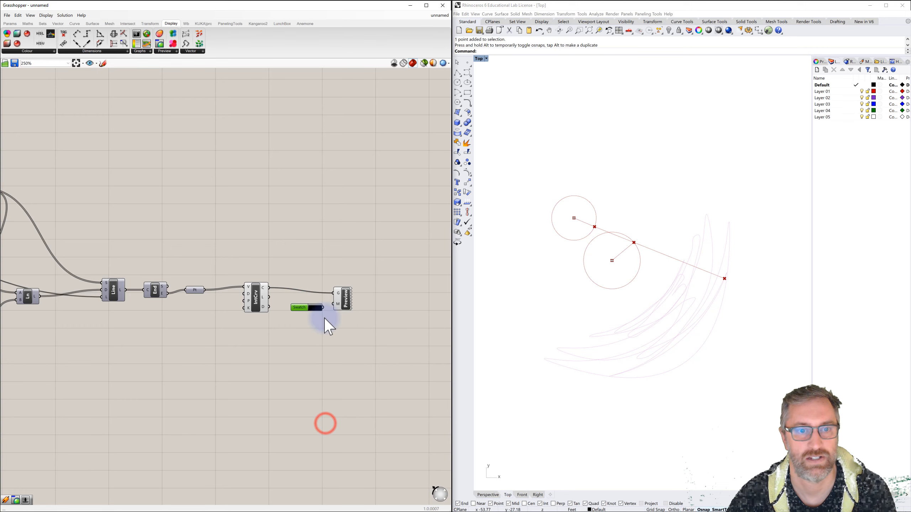
drag(321, 308, 335, 305)
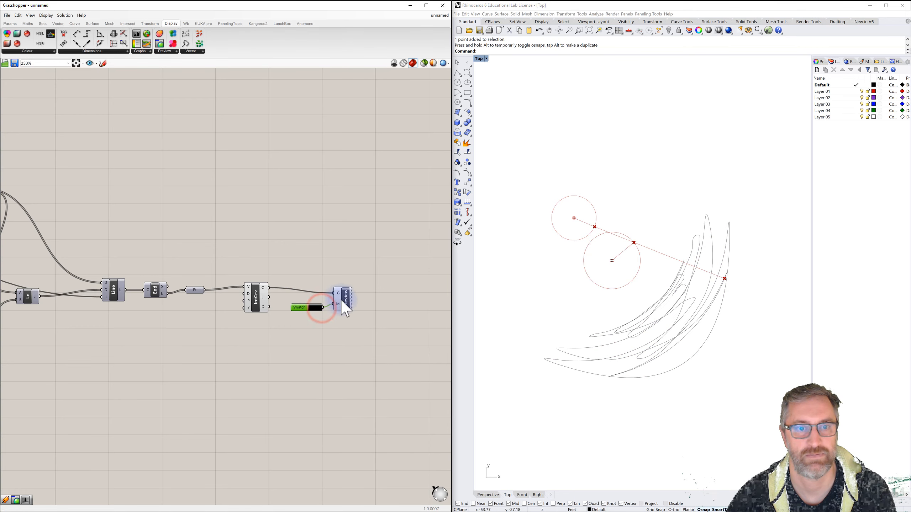
click(346, 298)
click(429, 280)
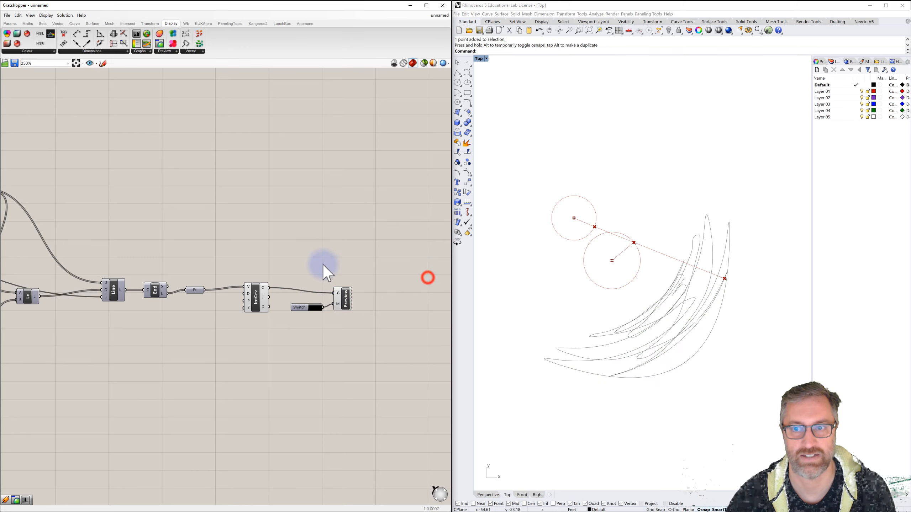
Turn off the Interpolate component's own preview and compare its display with the Custom Preview's by highlighting each component.
click(258, 297)
right_click(258, 296)
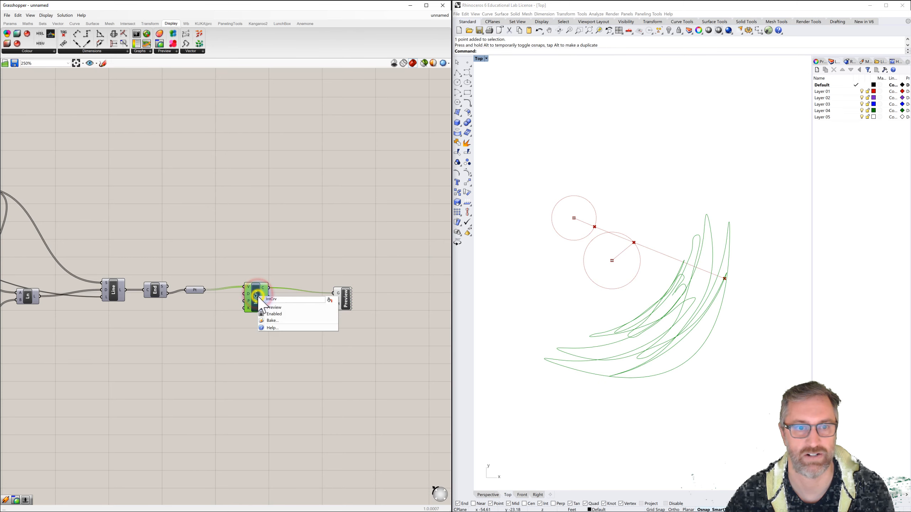
click(272, 306)
click(328, 245)
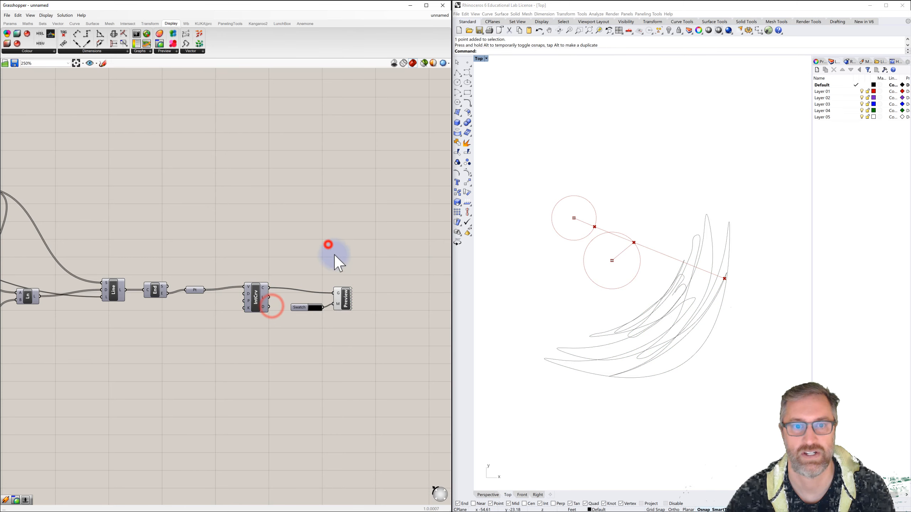
click(346, 295)
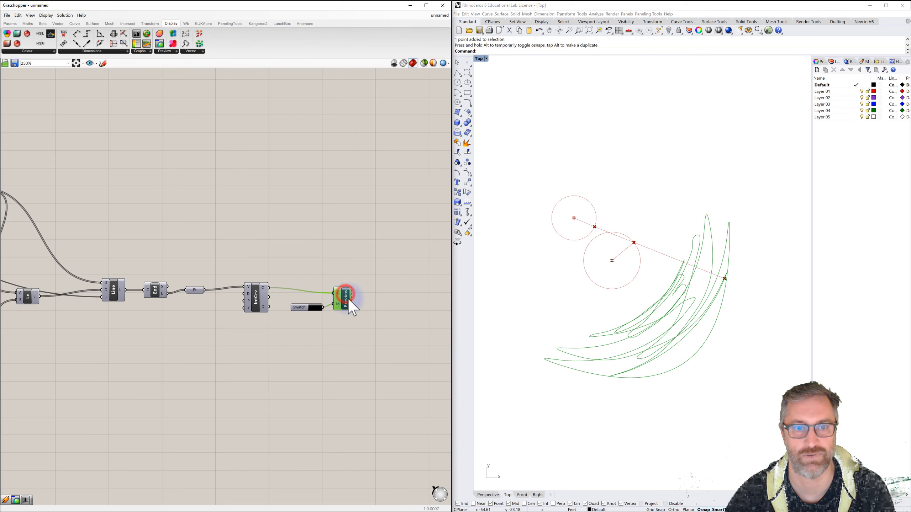
click(256, 293)
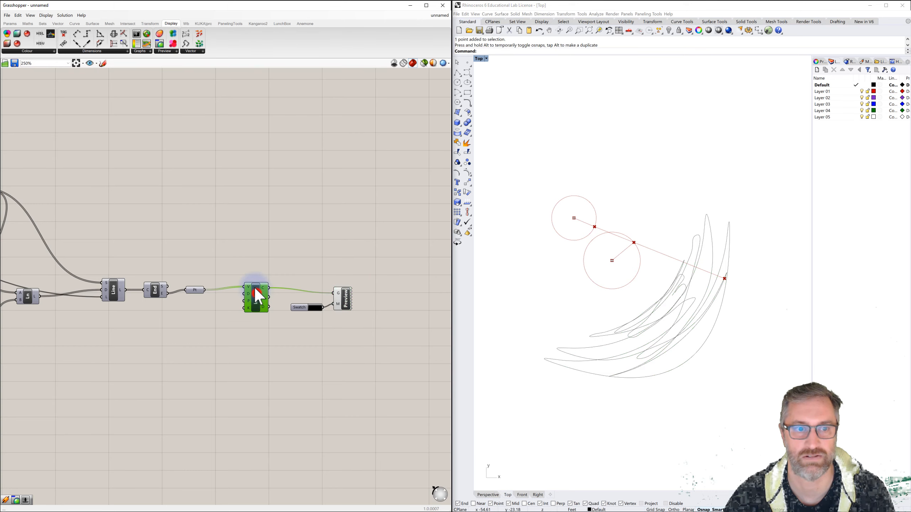
click(346, 298)
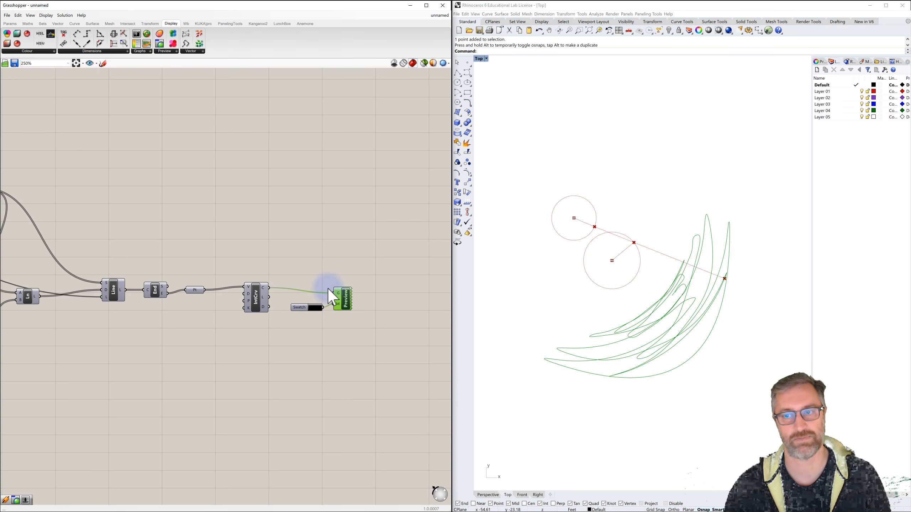
Duplicate the Custom Preview and its Colour Swatch beside the original machine's end Point component.
click(292, 261)
scroll(275, 231, down, 3)
right_drag(275, 232, 319, 307)
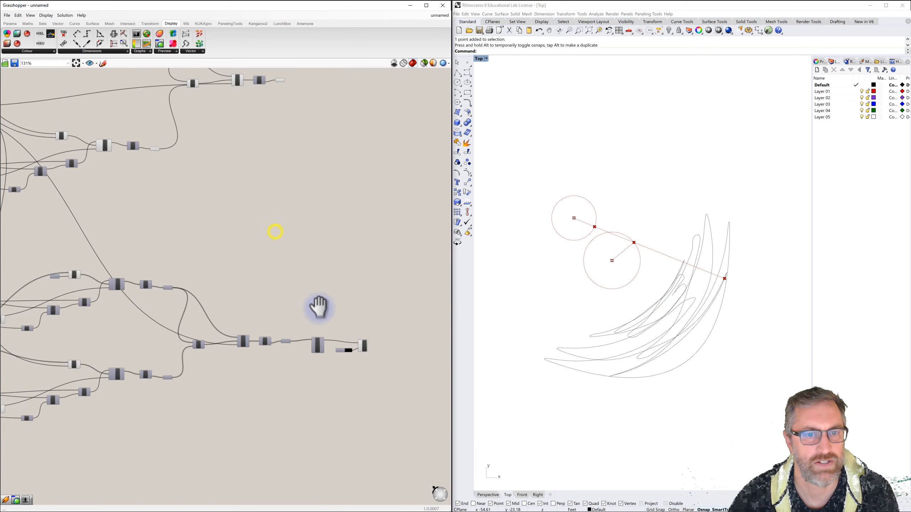
right_drag(313, 239, 297, 289)
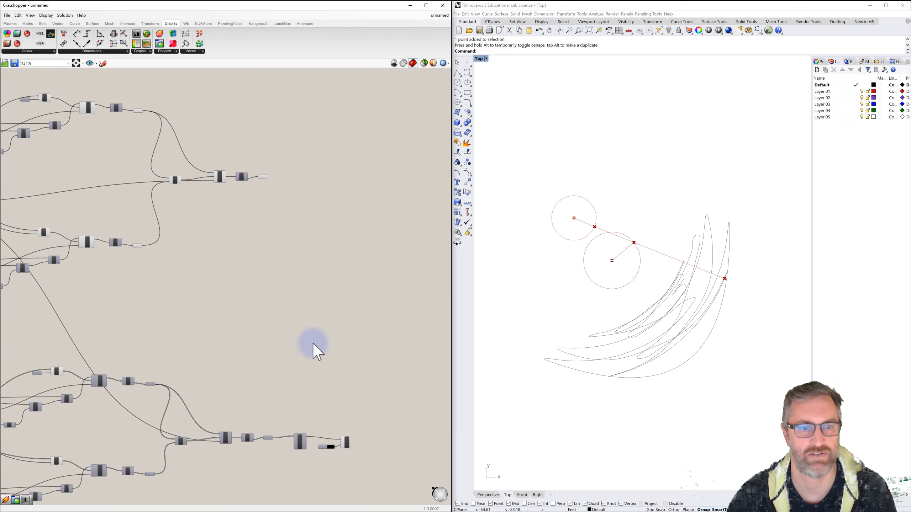
drag(313, 411, 324, 182)
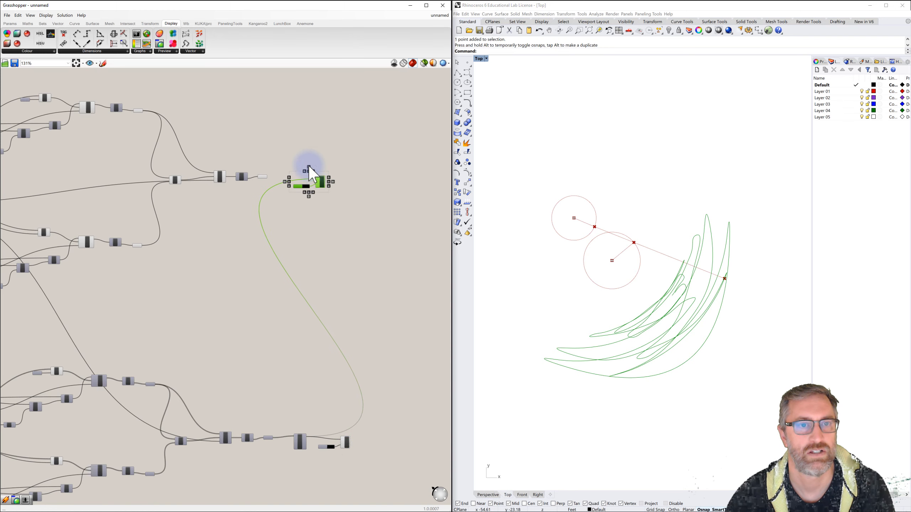
scroll(309, 167, up, 4)
click(298, 151)
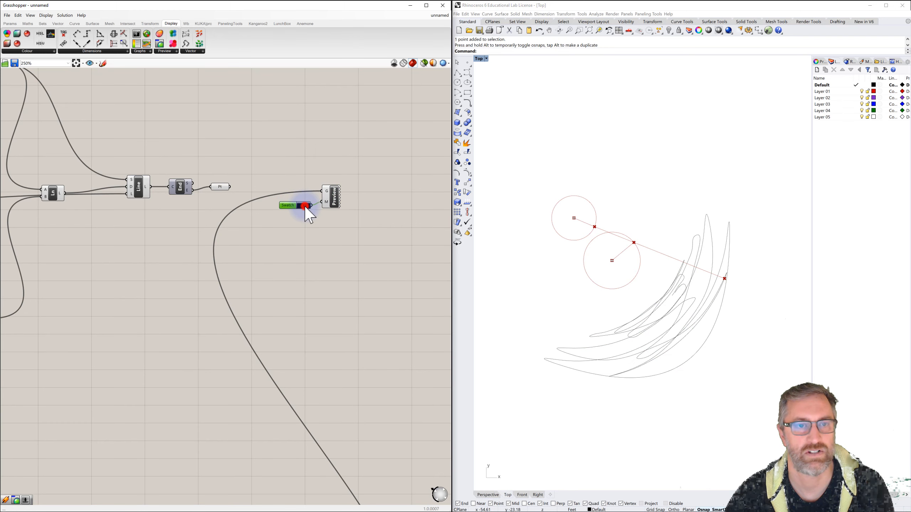
Set the copied Colour Swatch to magenta with hue 300, saturation 100 and value 100.
click(304, 207)
click(342, 246)
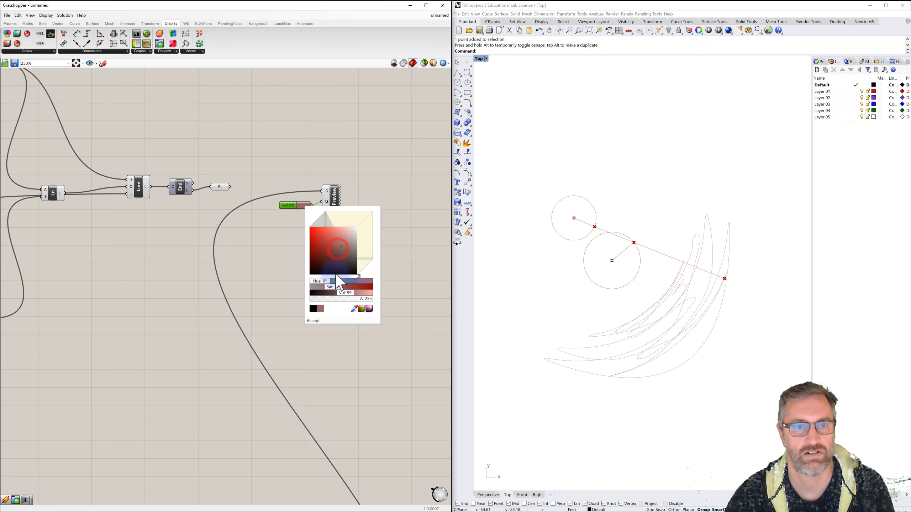
drag(356, 255, 302, 215)
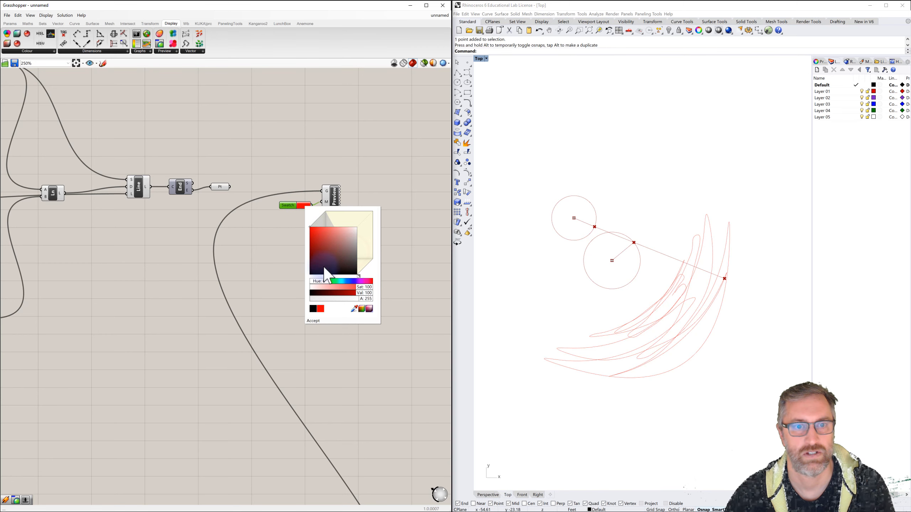
drag(320, 282, 357, 281)
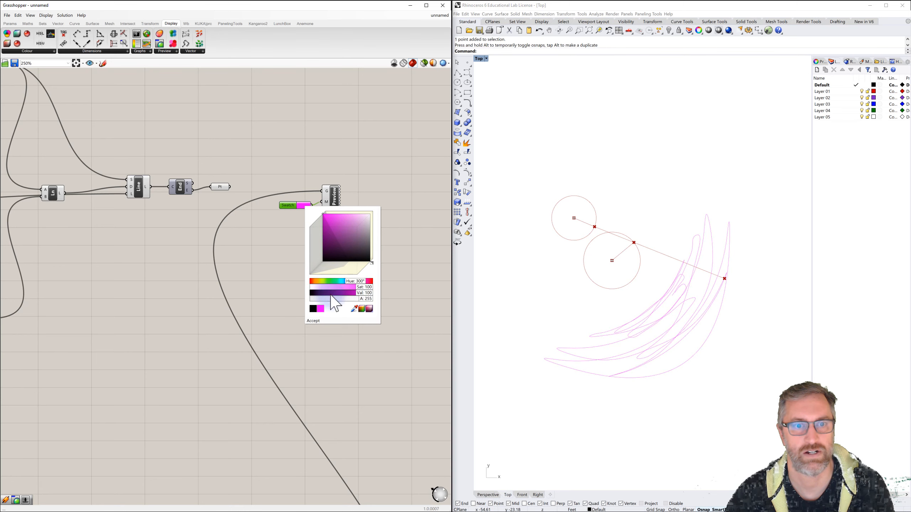
click(313, 321)
click(314, 280)
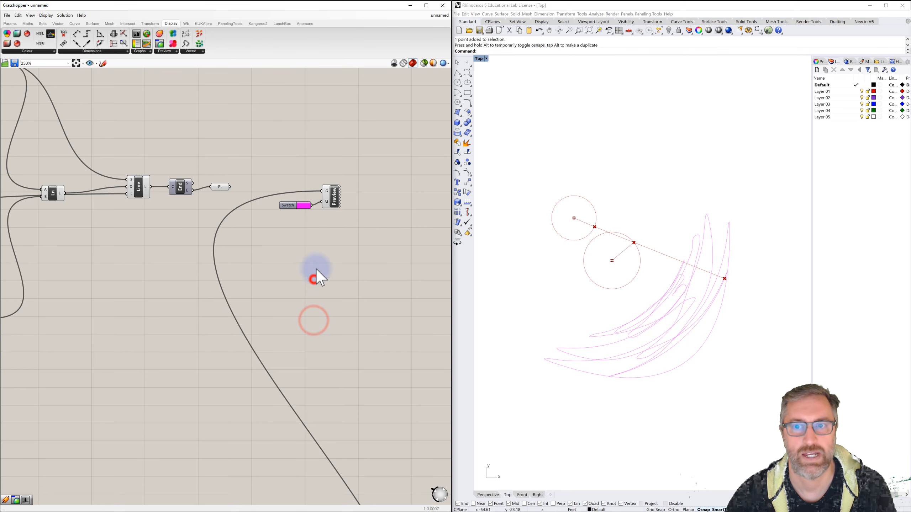
Replace the copied Custom Preview's geometry input with the original machine's end Point, then add the extended Line's output to it.
click(221, 186)
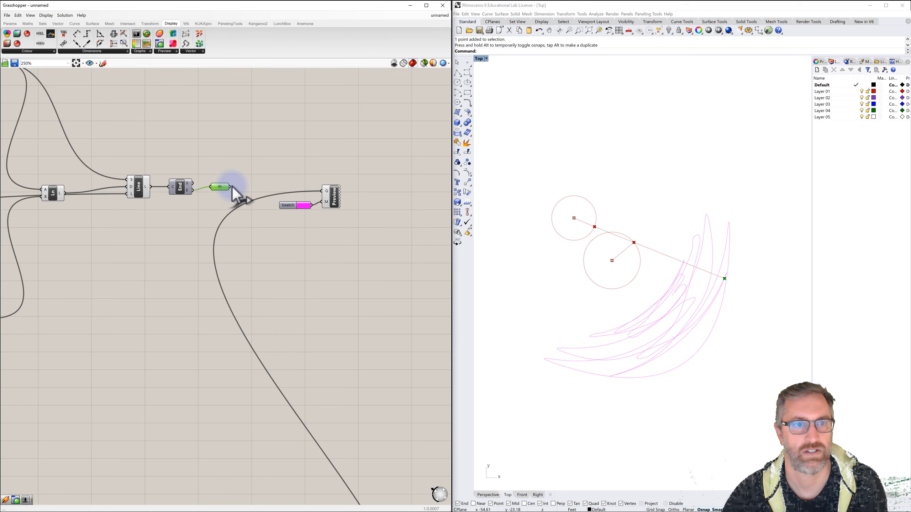
drag(231, 187, 321, 192)
click(377, 176)
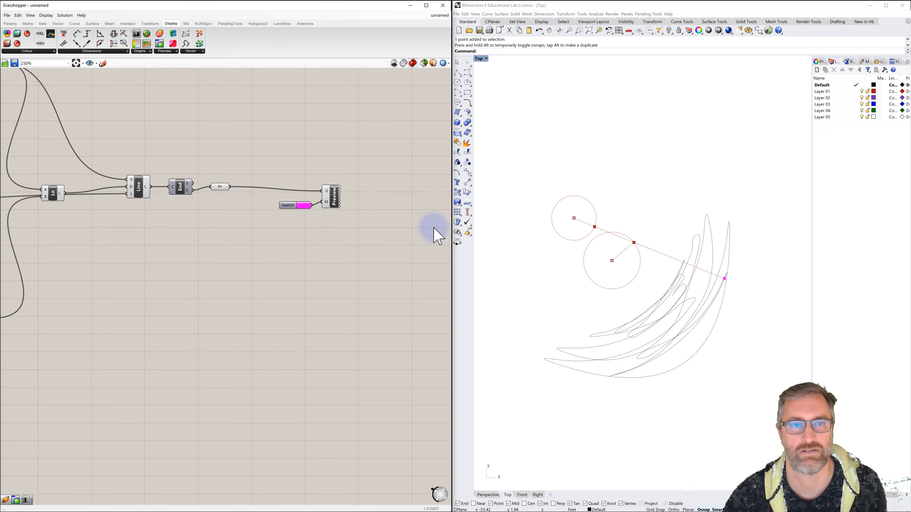
right_drag(207, 172, 237, 176)
click(169, 193)
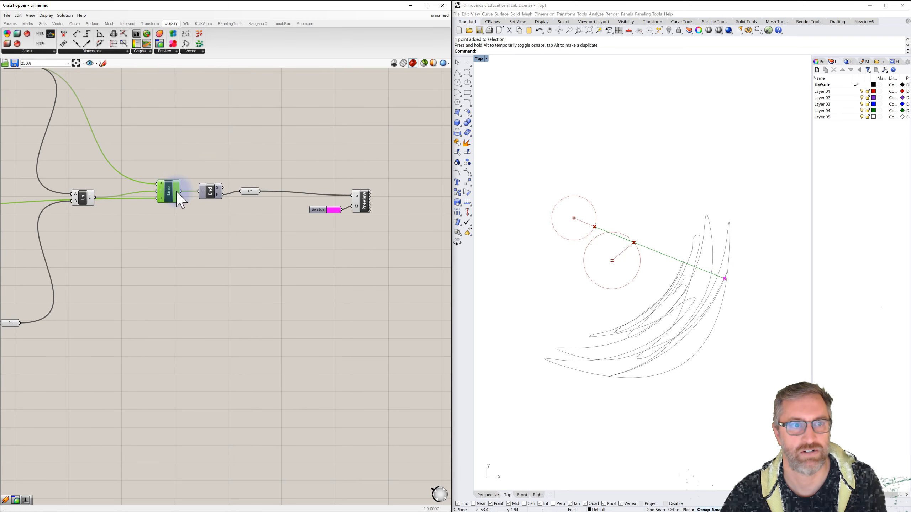
drag(182, 191, 361, 148)
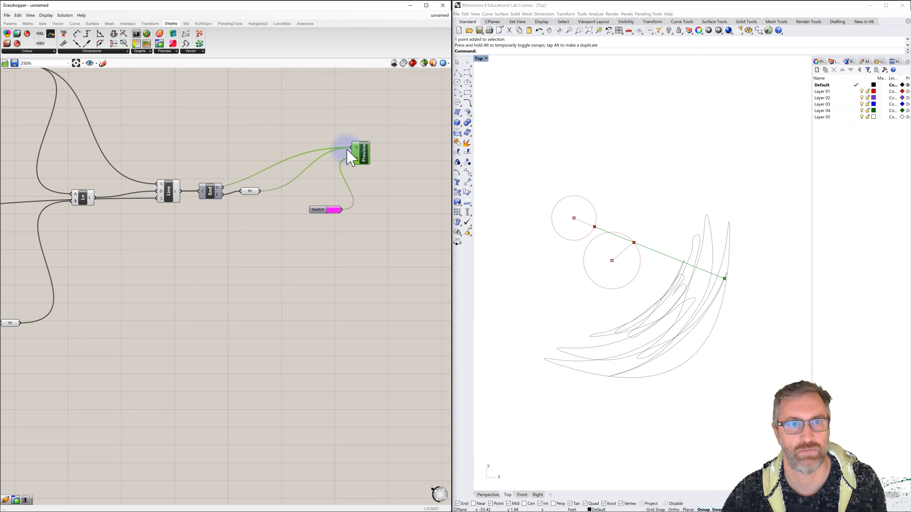
Identify which line each line component draws, then turn off the preview of the Ln component joining the two circle points.
click(84, 197)
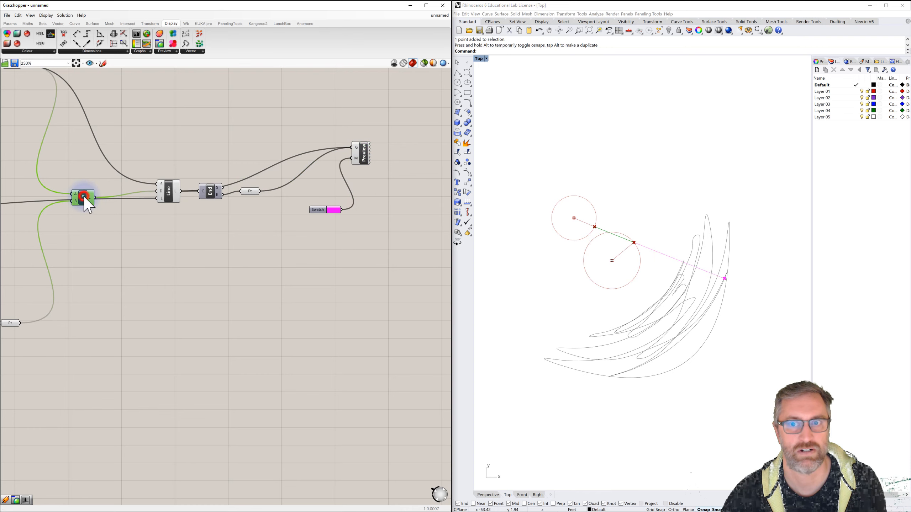
click(159, 153)
click(169, 196)
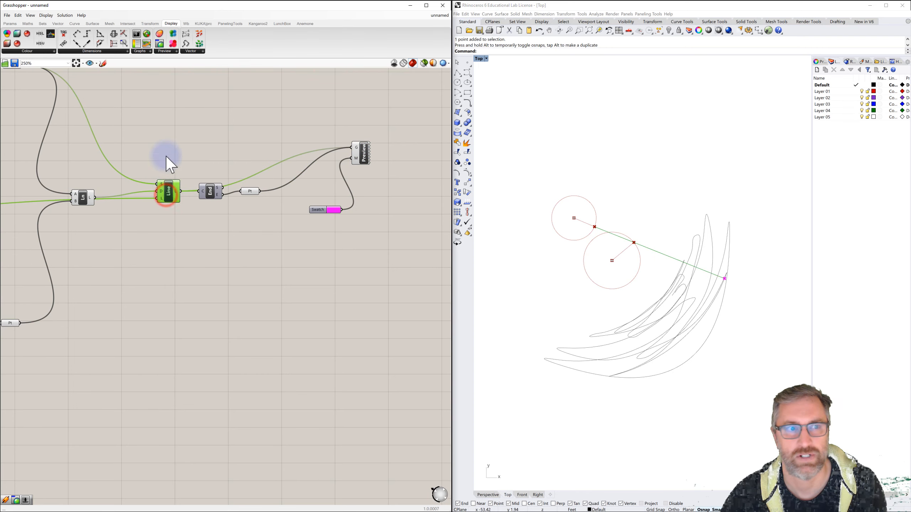
click(168, 144)
click(82, 197)
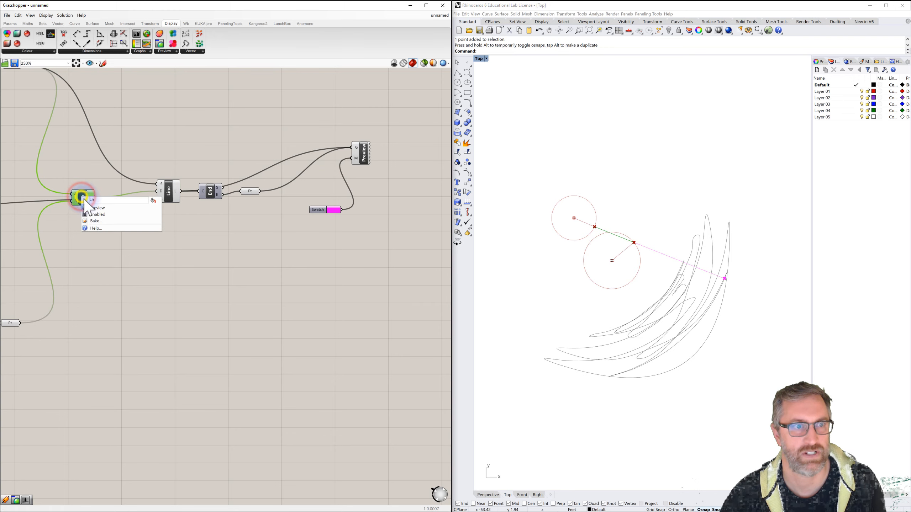
click(88, 206)
Add the two Point components at the ends of the rotated circle radii to the magenta Custom Preview's geometry input.
right_drag(121, 235, 163, 236)
scroll(187, 244, down, 2)
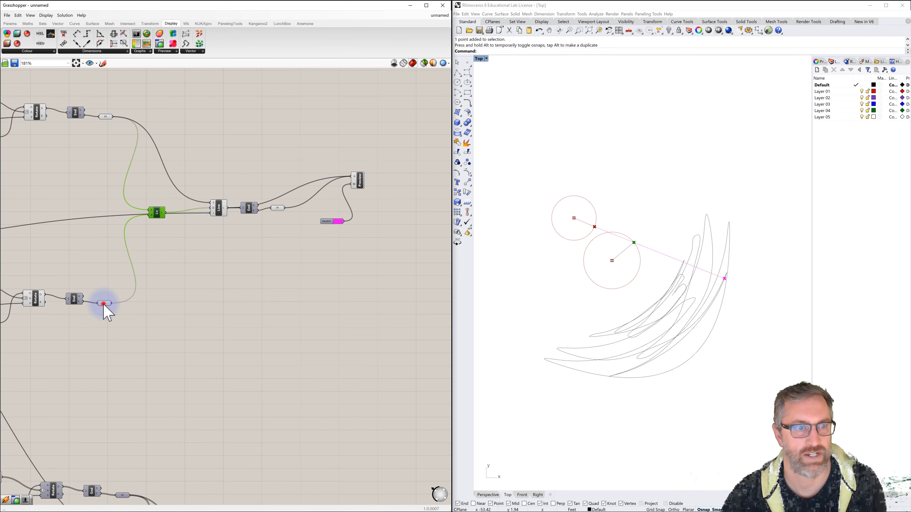
click(104, 305)
drag(112, 303, 350, 177)
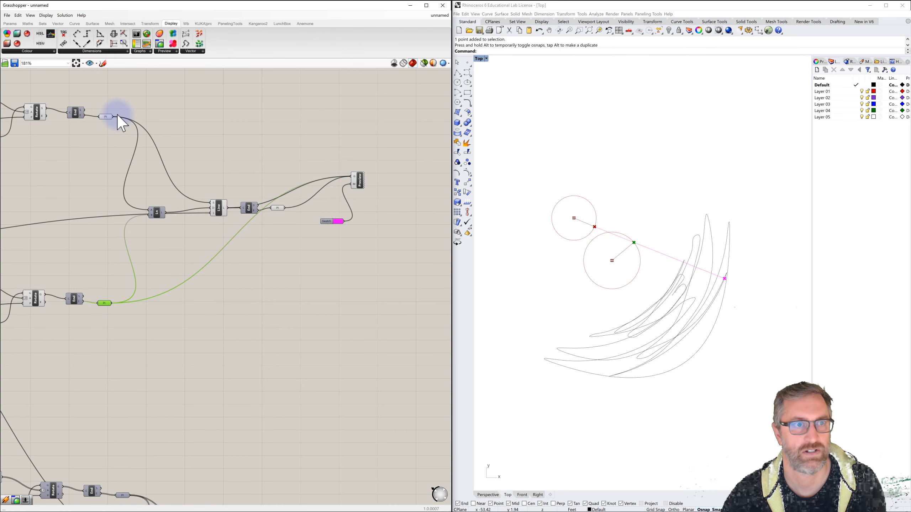
drag(115, 118, 351, 177)
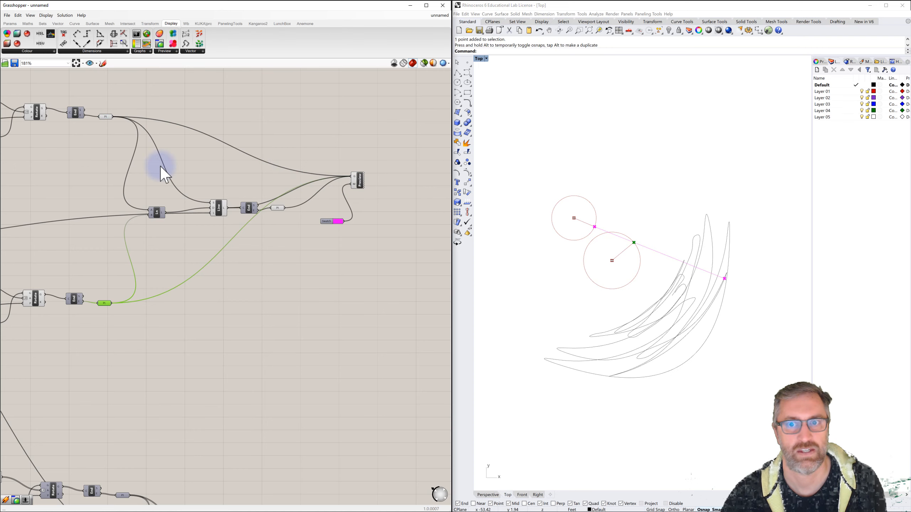
Add both Rotate components' geometry outputs, the two circles' rotated radius lines, to the magenta Custom Preview's geometry input.
click(39, 113)
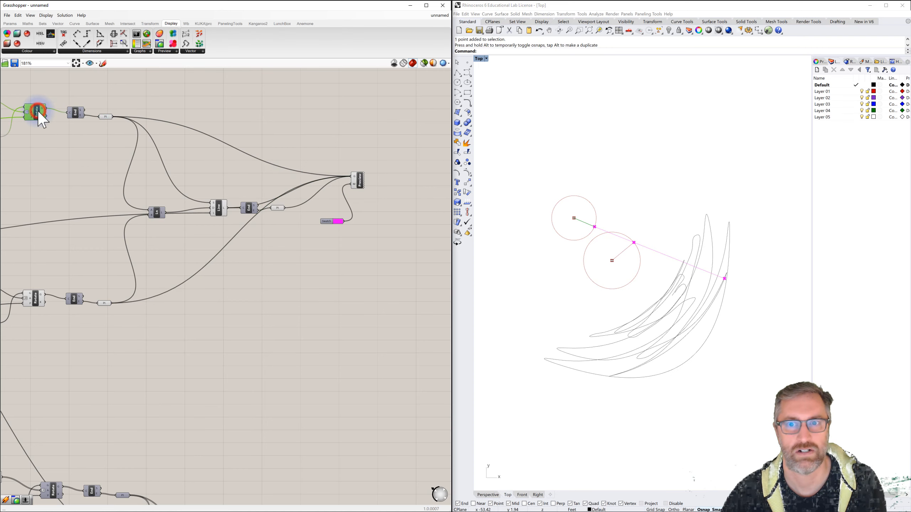
drag(47, 110, 356, 177)
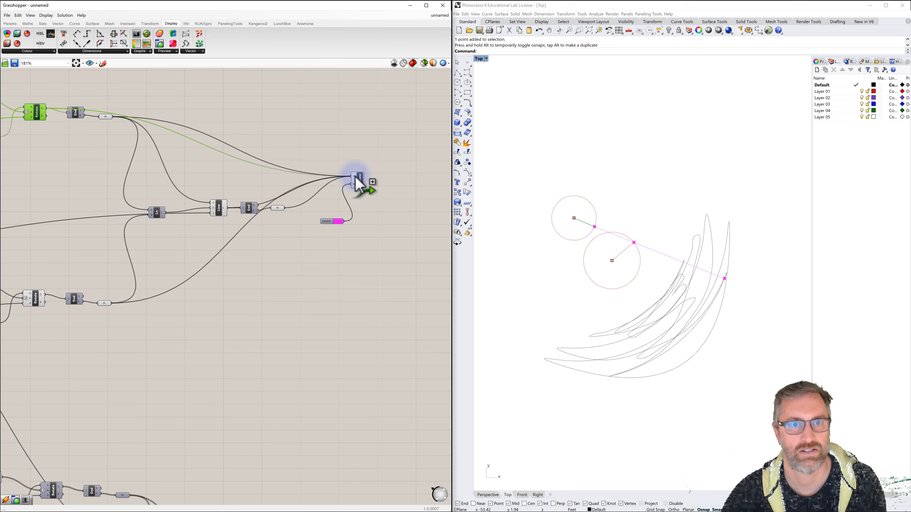
click(34, 303)
drag(45, 296, 354, 178)
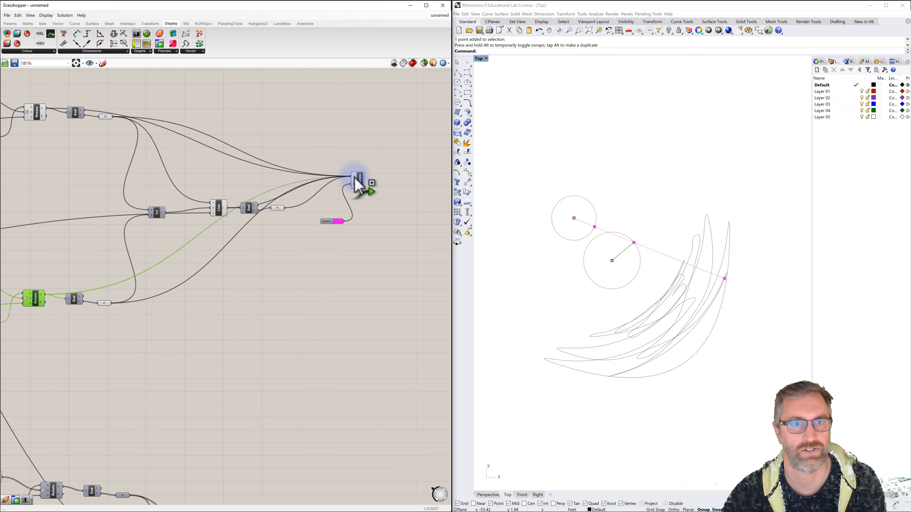
Turn off the preview of both circles' Rotate, End Points and end Point components.
click(346, 138)
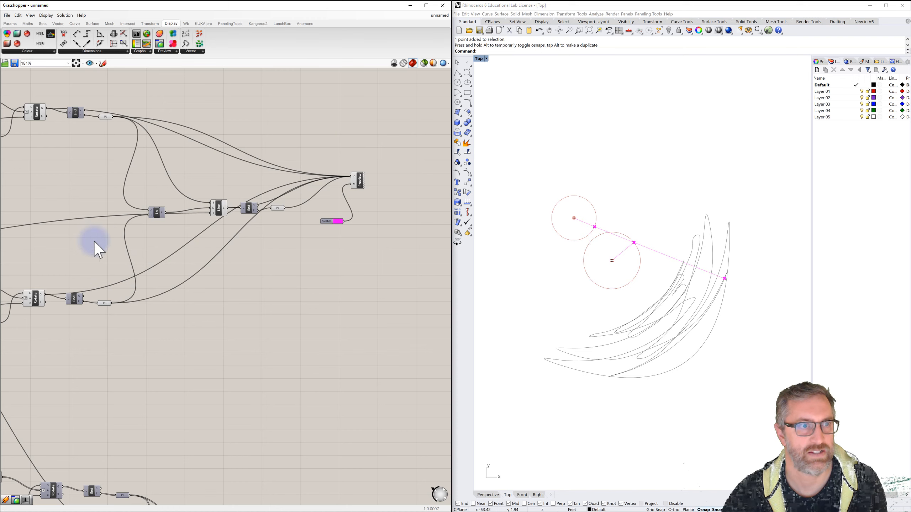
right_drag(94, 237, 159, 250)
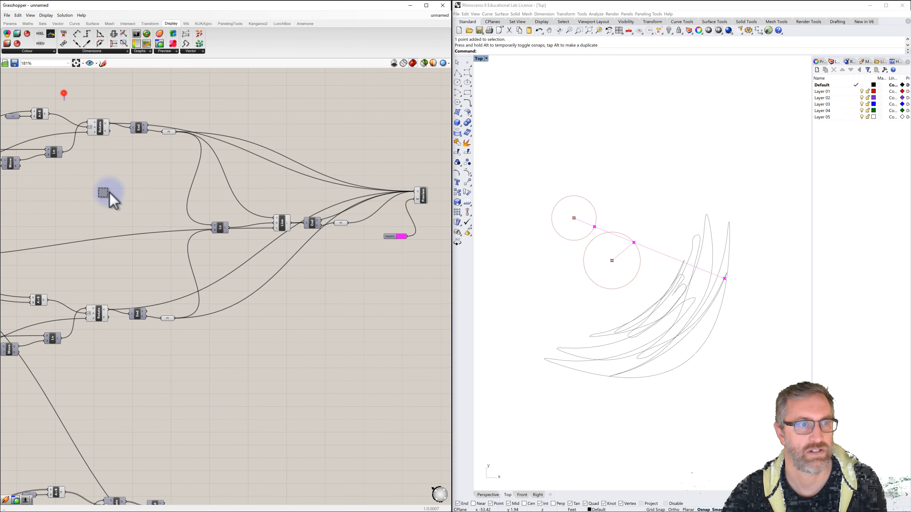
drag(109, 193, 193, 361)
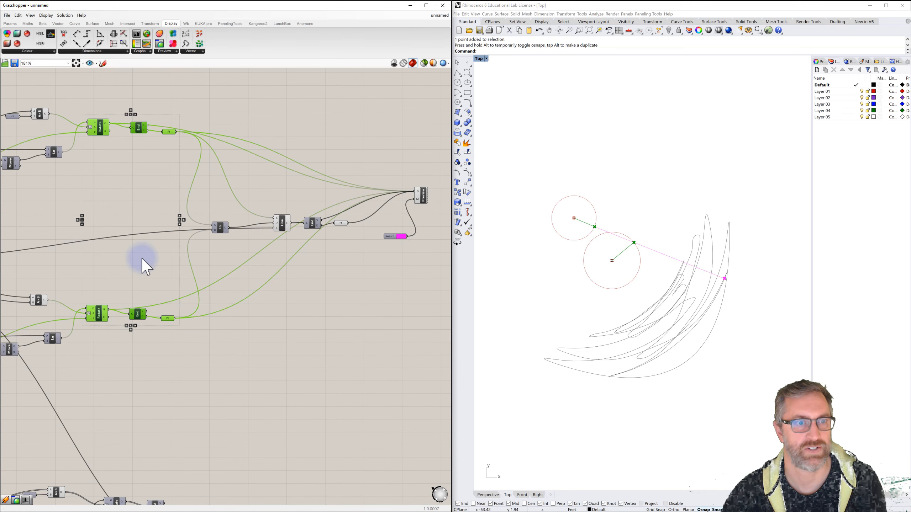
middle_click(142, 259)
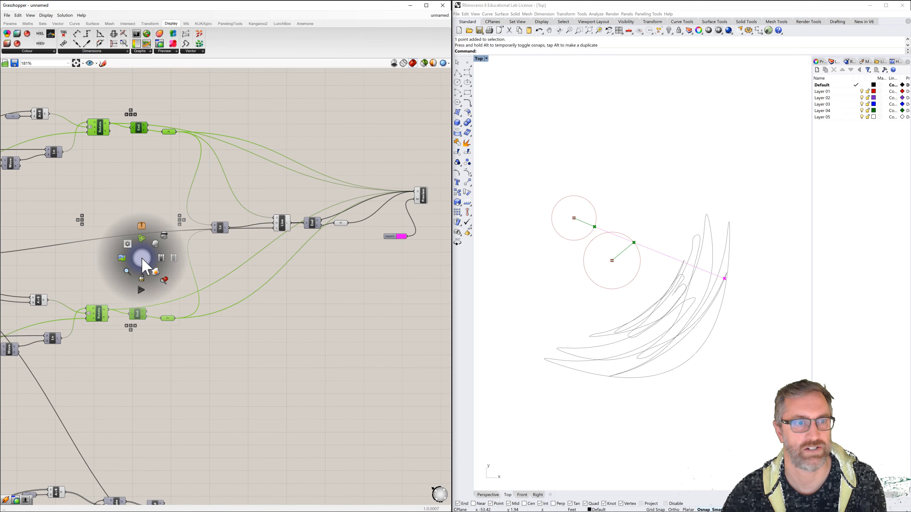
click(165, 235)
Turn off the preview of the extended Line component and of the Point component at its end.
click(280, 224)
right_click(281, 222)
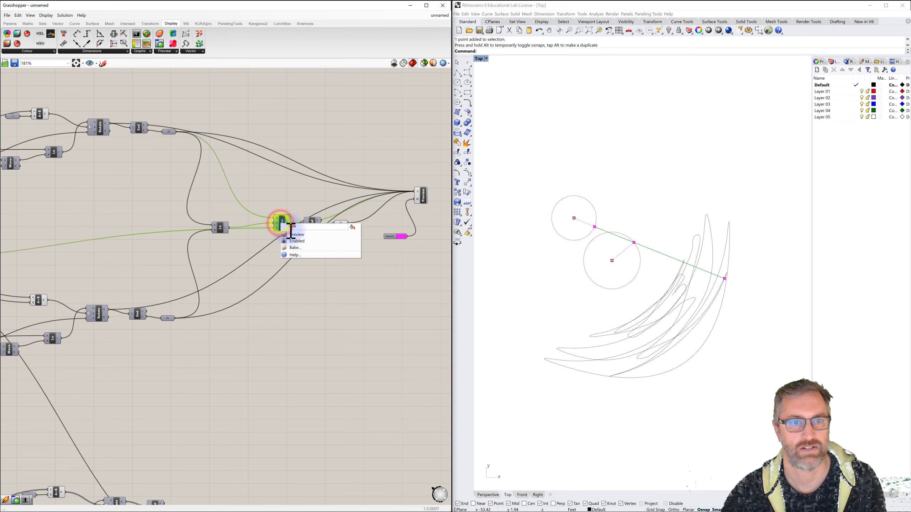
click(293, 230)
click(340, 224)
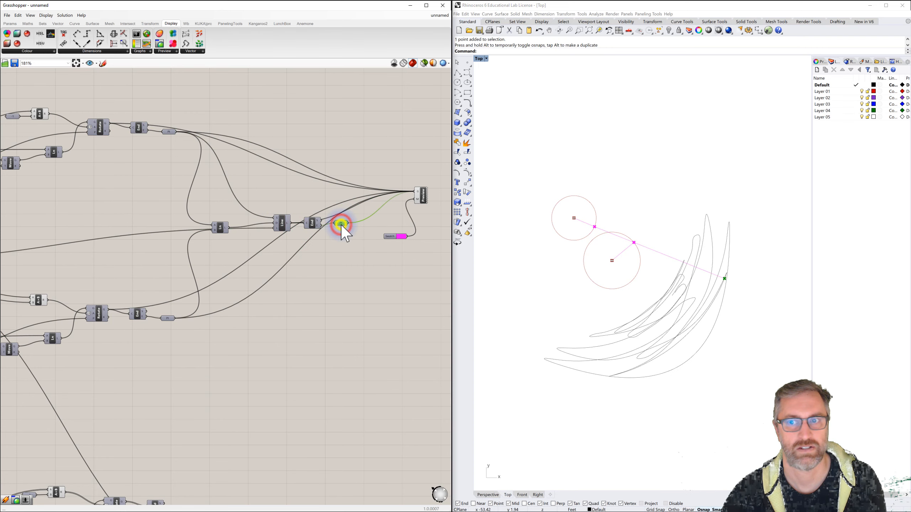
right_click(340, 224)
click(351, 240)
click(350, 279)
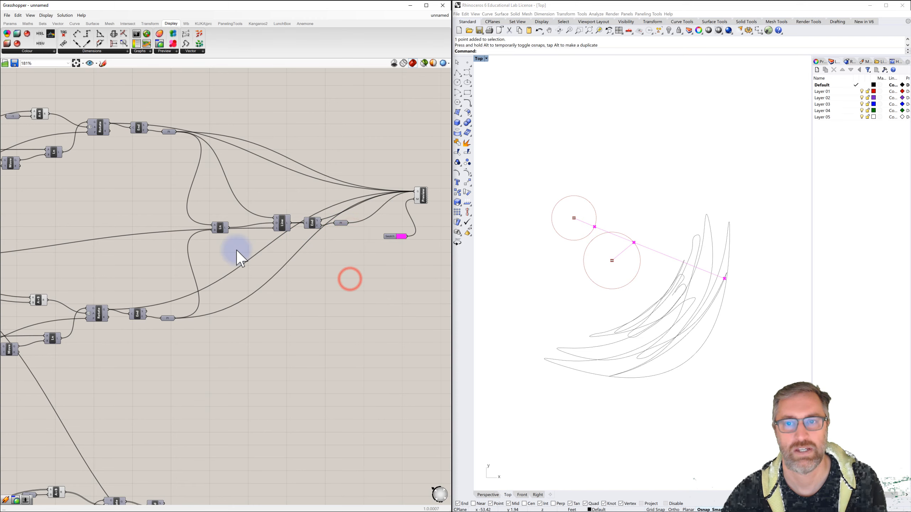
Add the upper branch's centre Point and Circle outputs to the magenta Custom Preview's geometry input.
scroll(169, 205, down, 3)
right_drag(113, 190, 169, 161)
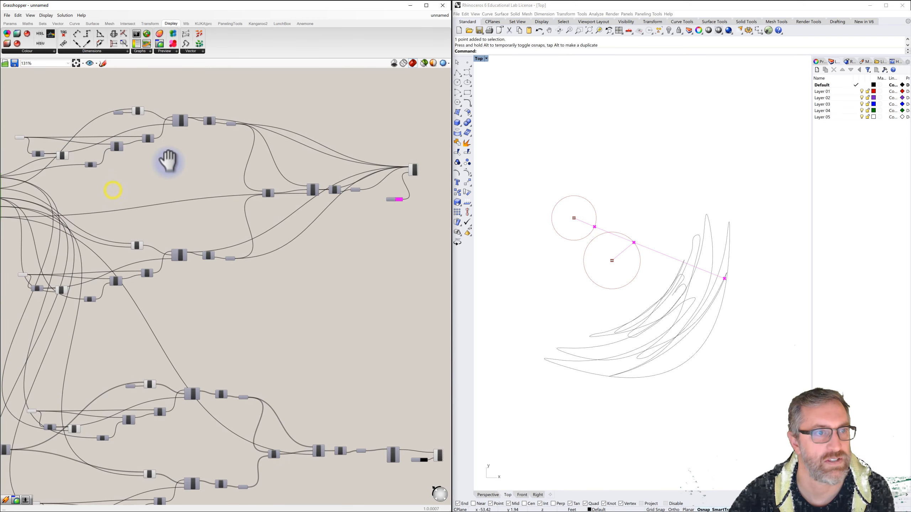
scroll(42, 148, up, 3)
right_drag(42, 148, 81, 134)
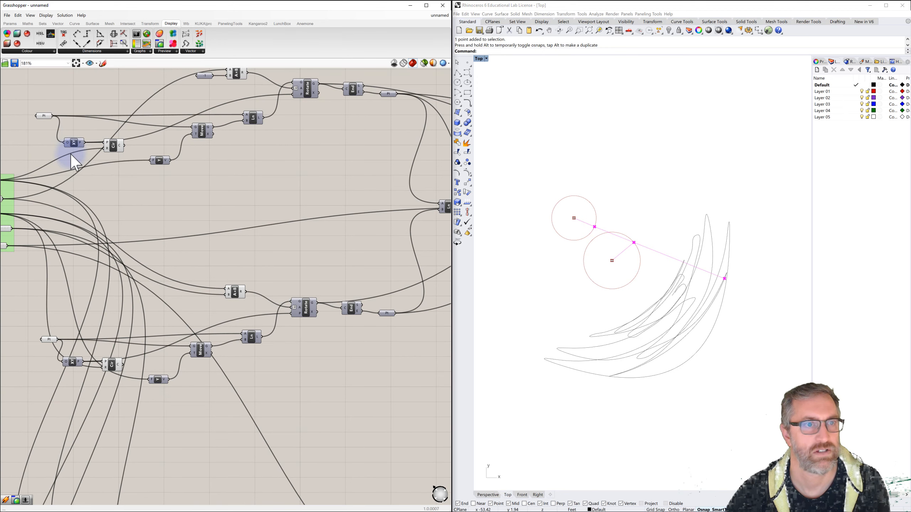
scroll(74, 151, down, 2)
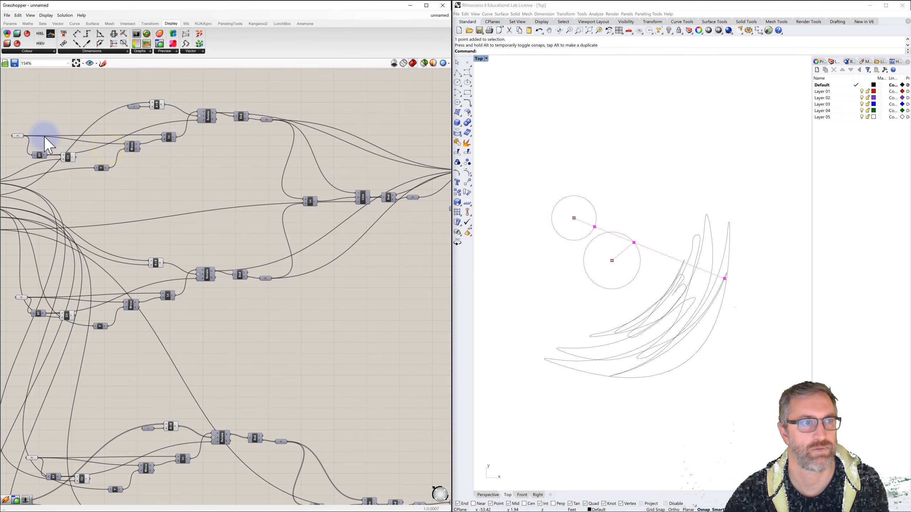
drag(24, 136, 432, 172)
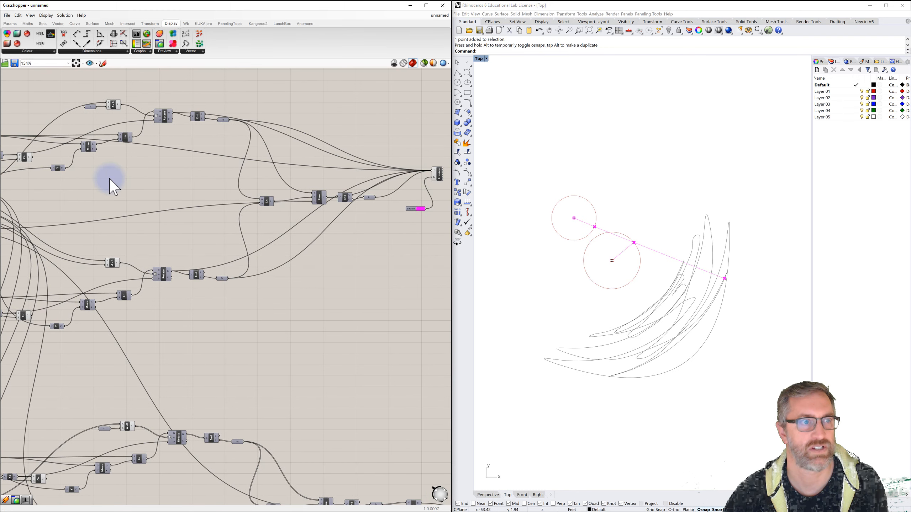
drag(32, 157, 433, 176)
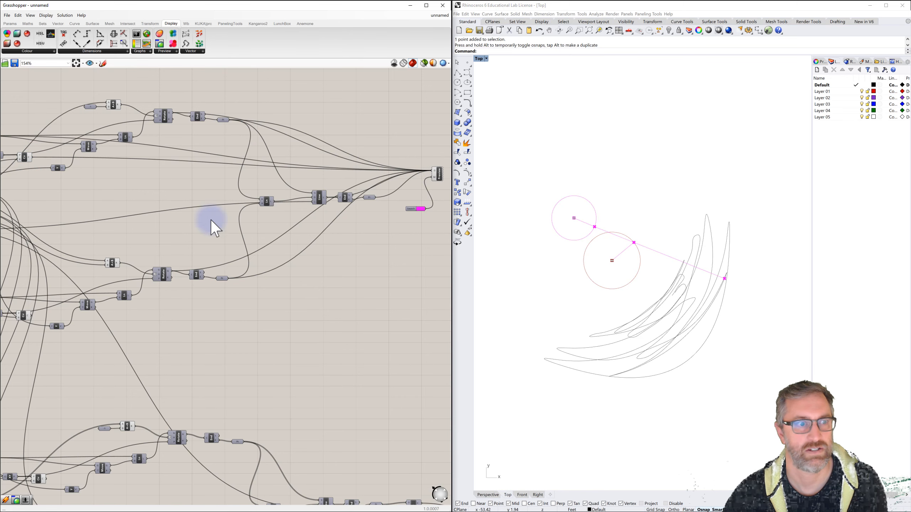
Add the lower branch's Circle and centre Point outputs to the magenta Custom Preview's geometry input.
drag(31, 316, 432, 171)
right_drag(162, 231, 192, 224)
drag(19, 287, 418, 159)
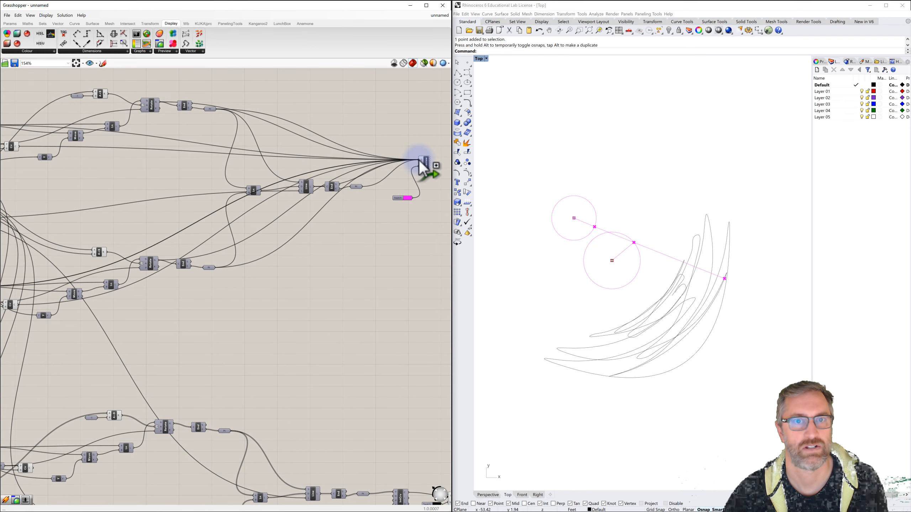
scroll(392, 160, down, 2)
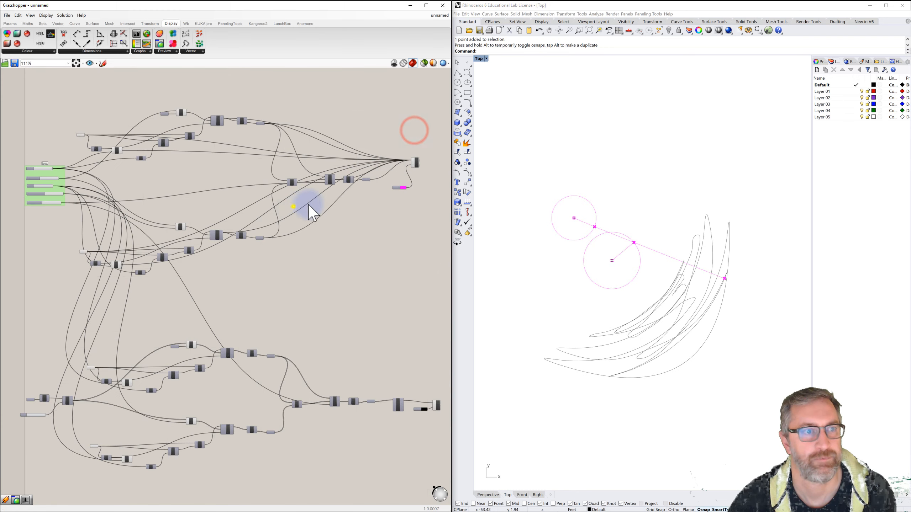
Turn off the preview of all components in the two circle branches, from the centre Points through the rotated radii.
scroll(114, 123, up, 2)
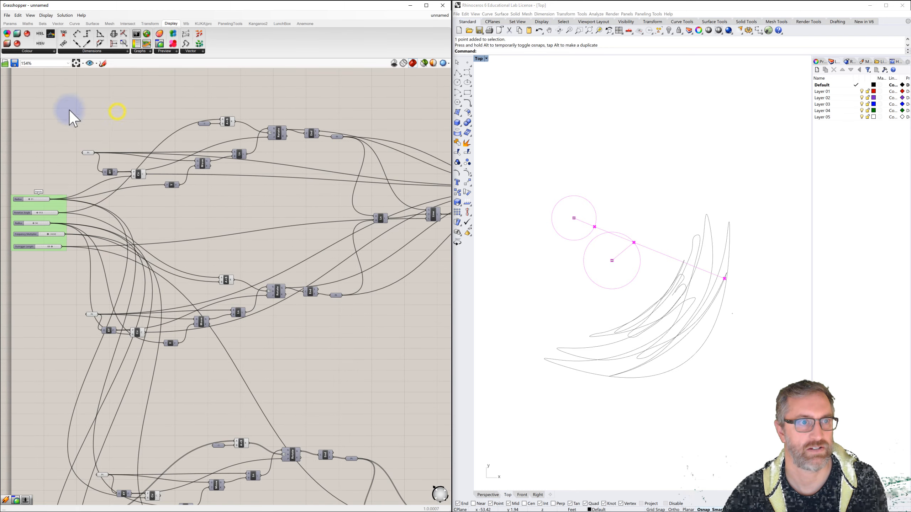
drag(66, 92, 322, 369)
middle_click(230, 254)
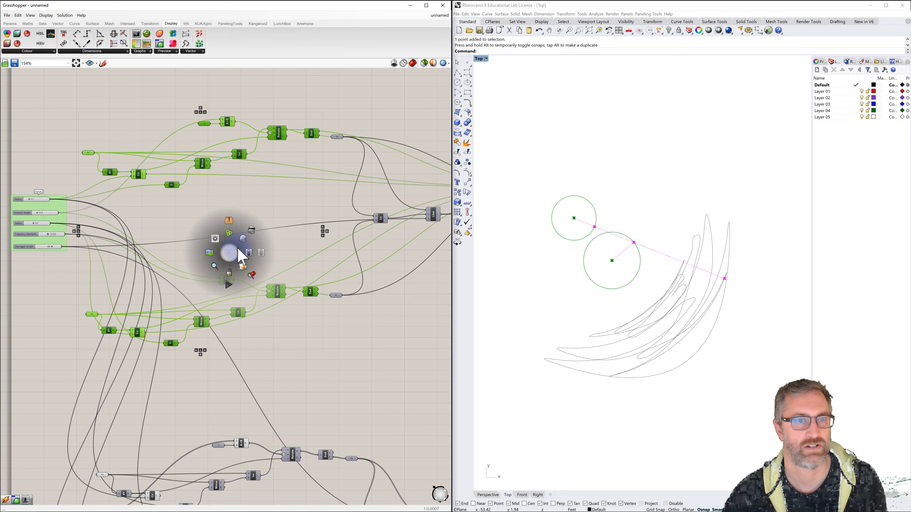
click(252, 229)
click(275, 183)
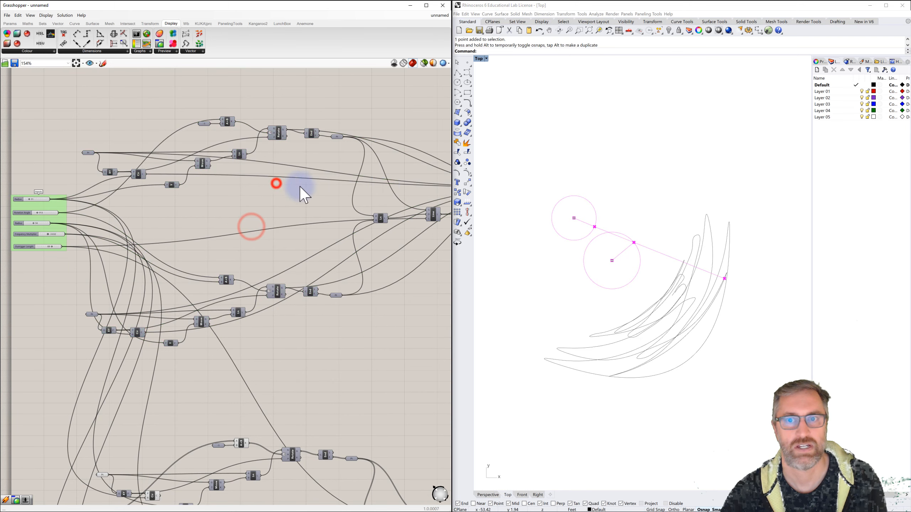
In Rhino's Top view, move the smaller circle's centre point up and to the right, and the larger circle's centre point up close to it.
click(575, 218)
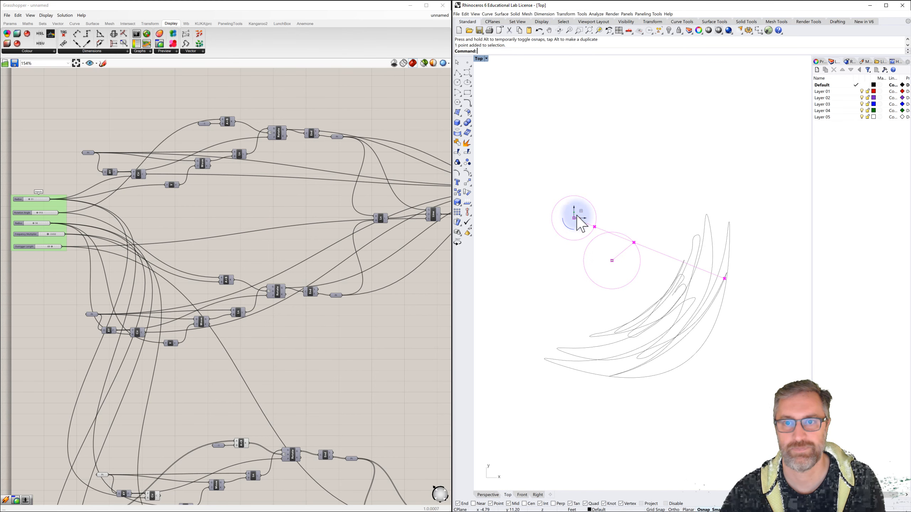
drag(579, 226, 604, 192)
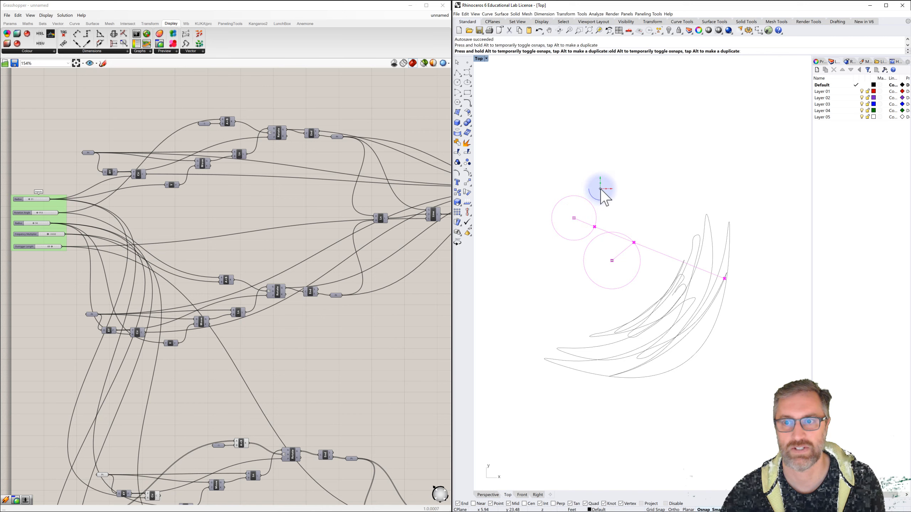
click(612, 260)
drag(612, 261, 621, 219)
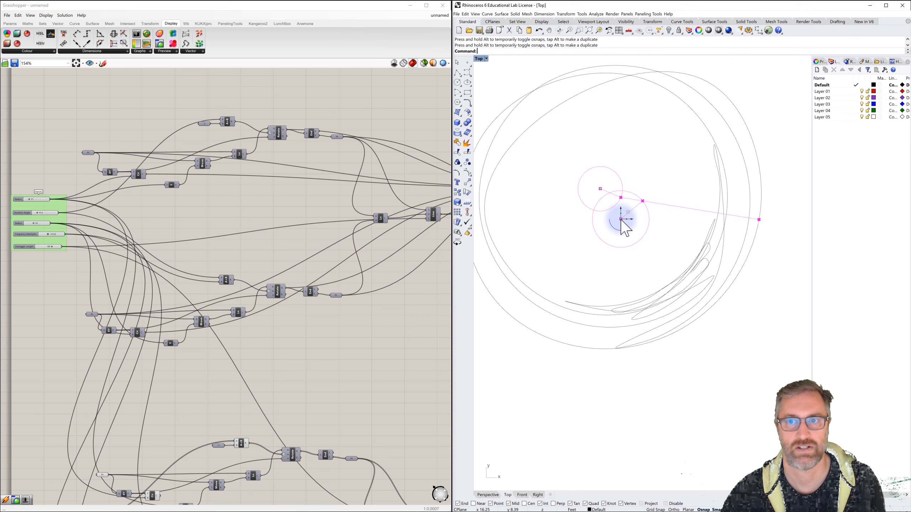
click(648, 252)
scroll(648, 251, down, 2)
right_drag(648, 251, 659, 256)
scroll(391, 291, down, 2)
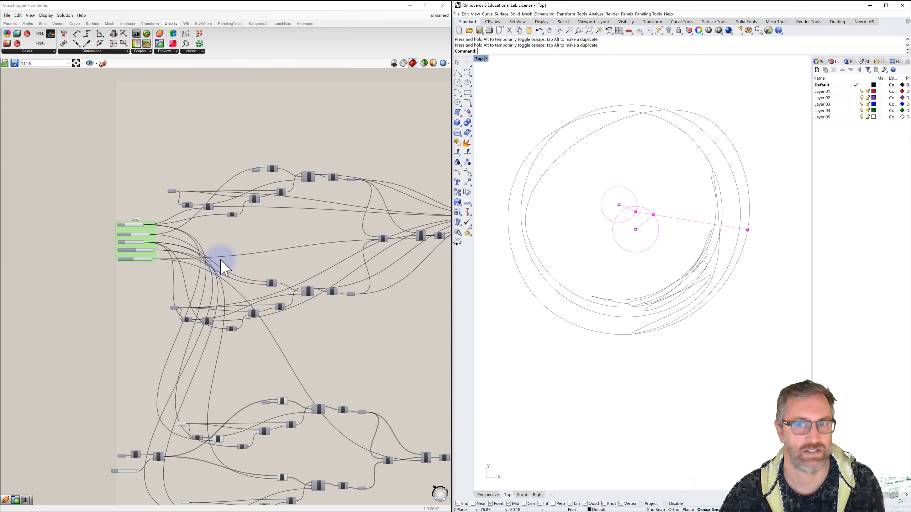
Increase the Rotation Angle value in the Inputs group to run the magenta machine along its path.
right_drag(370, 313, 345, 319)
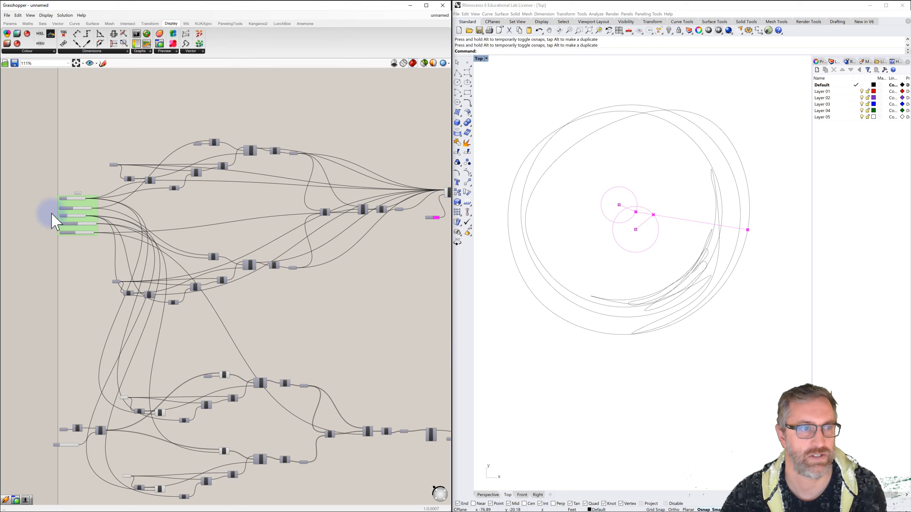
scroll(53, 215, up, 6)
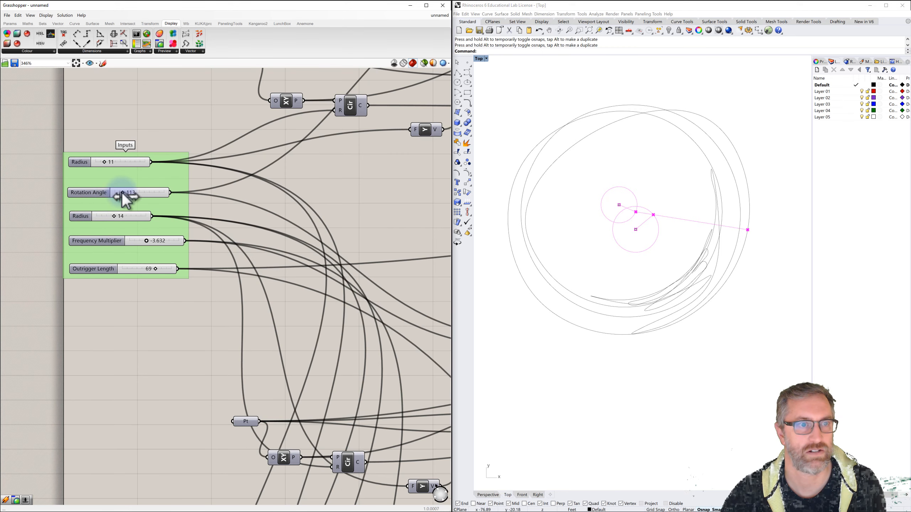
drag(122, 193, 148, 220)
scroll(149, 245, down, 3)
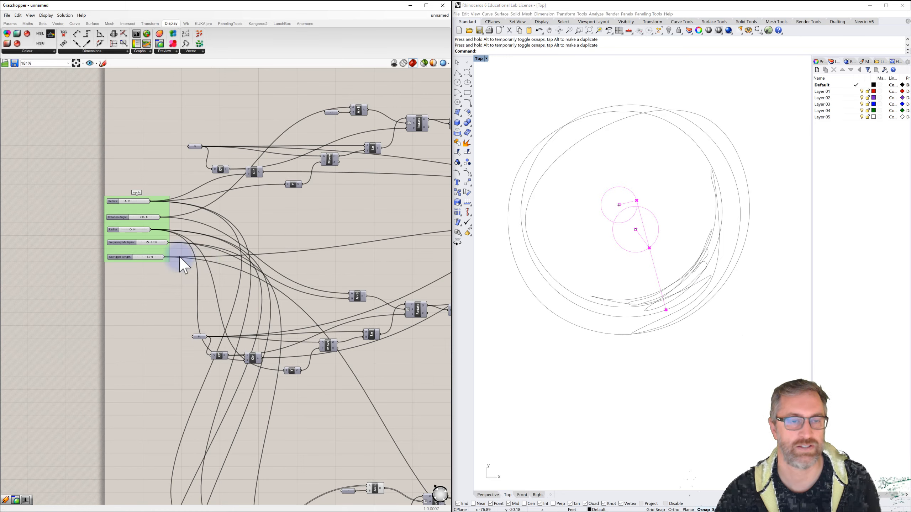
Add a Pipe component beside the Interpolate Curve component and feed the interpolated curve into the Pipe's curve input.
right_drag(208, 268, 125, 209)
scroll(125, 210, down, 2)
right_drag(238, 260, 124, 156)
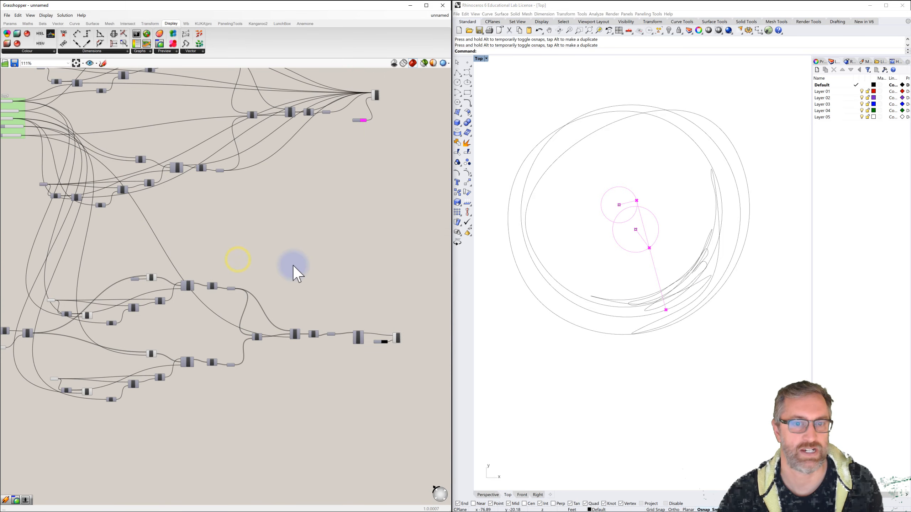
scroll(381, 339, up, 5)
right_drag(386, 331, 295, 304)
double_click(297, 245)
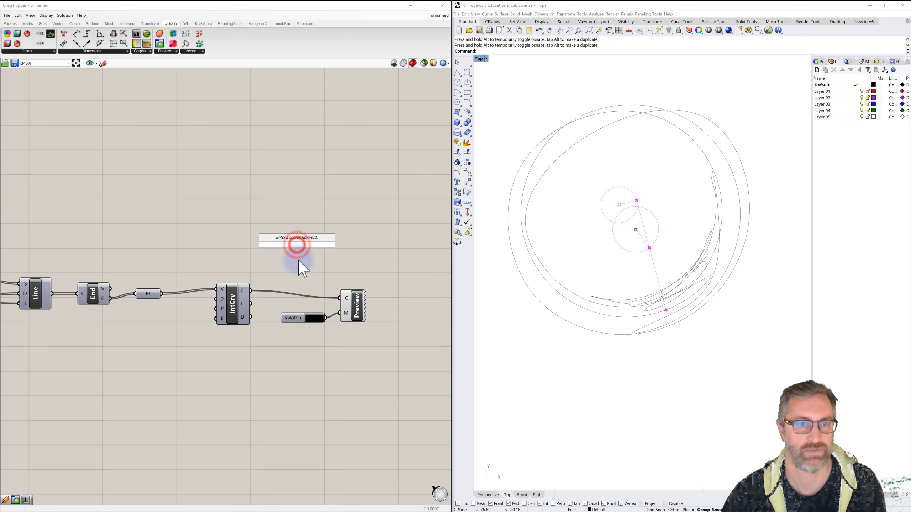
text(pipe)
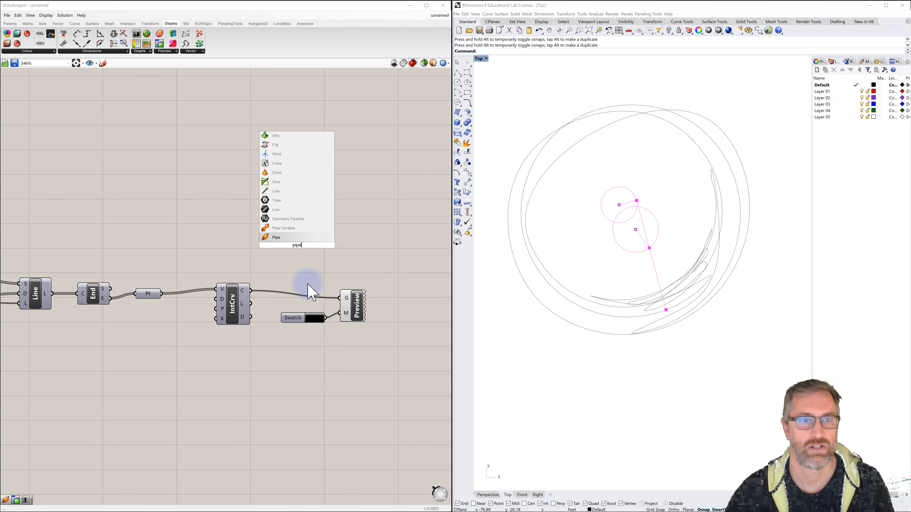
click(275, 238)
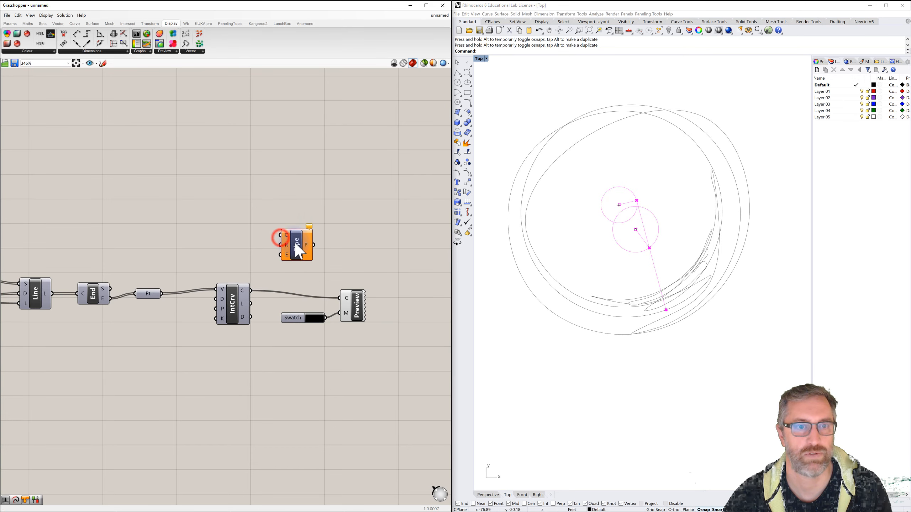
click(295, 242)
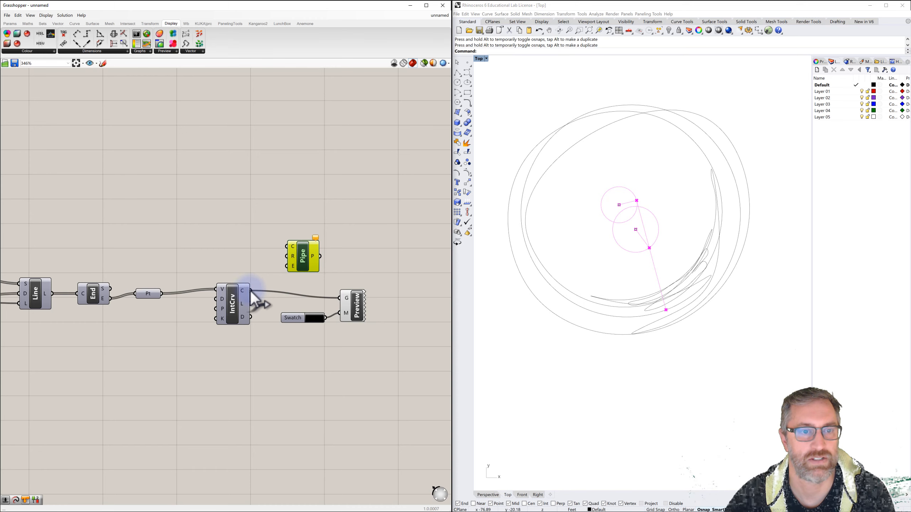
drag(251, 291, 282, 250)
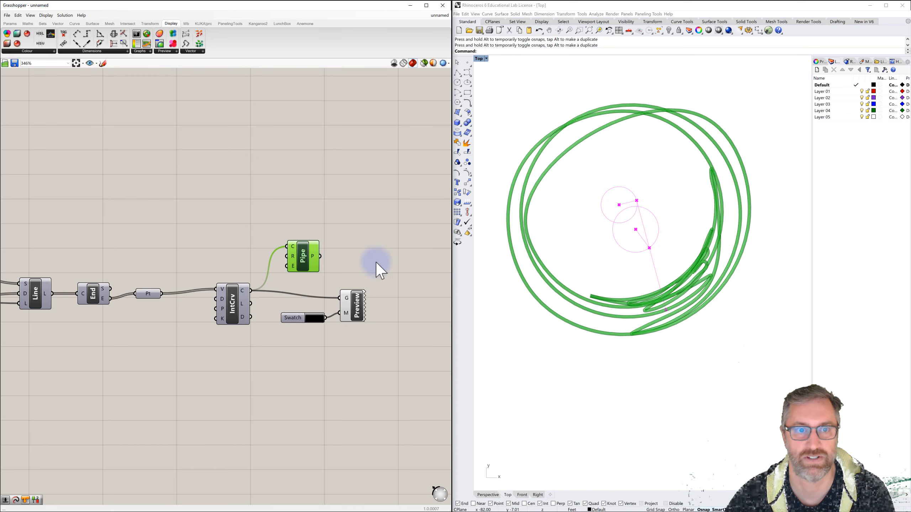
Replace the black Custom Preview's geometry with the Pipe output and turn off the Pipe component's own preview.
drag(320, 256, 340, 299)
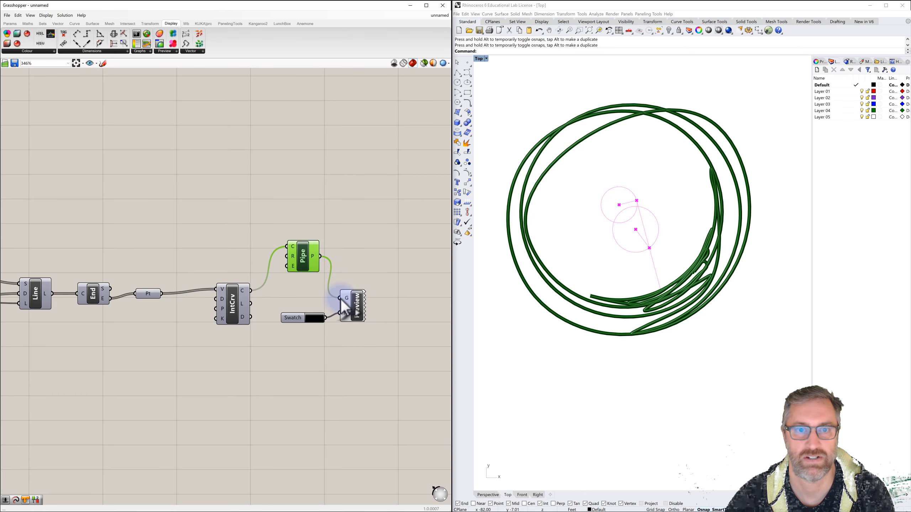
click(359, 272)
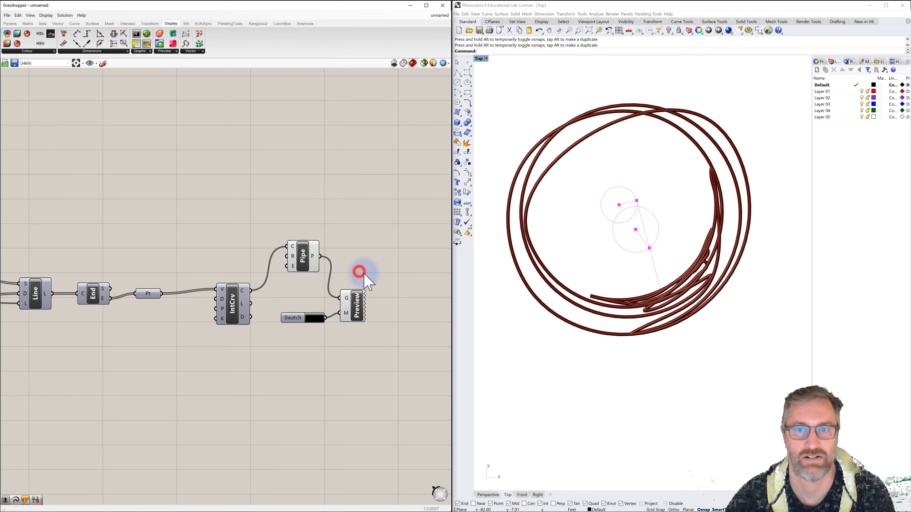
click(303, 254)
right_click(302, 252)
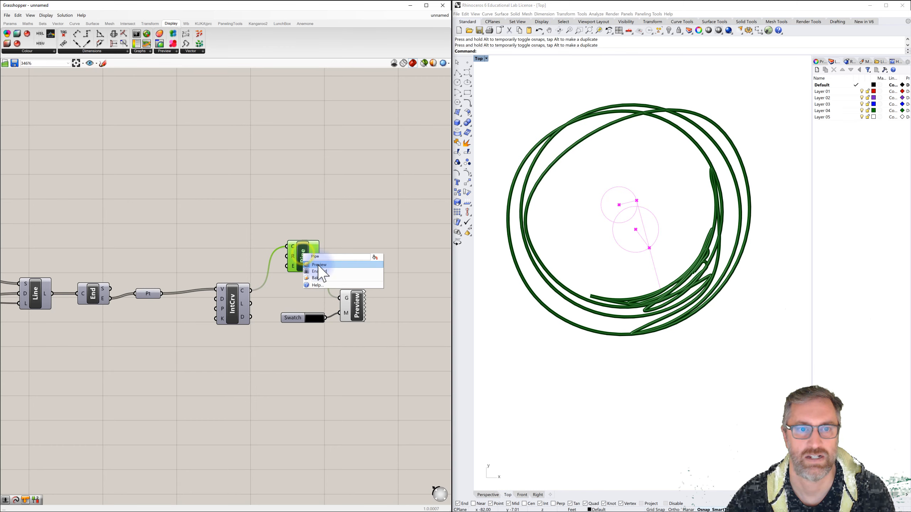
click(319, 266)
click(365, 216)
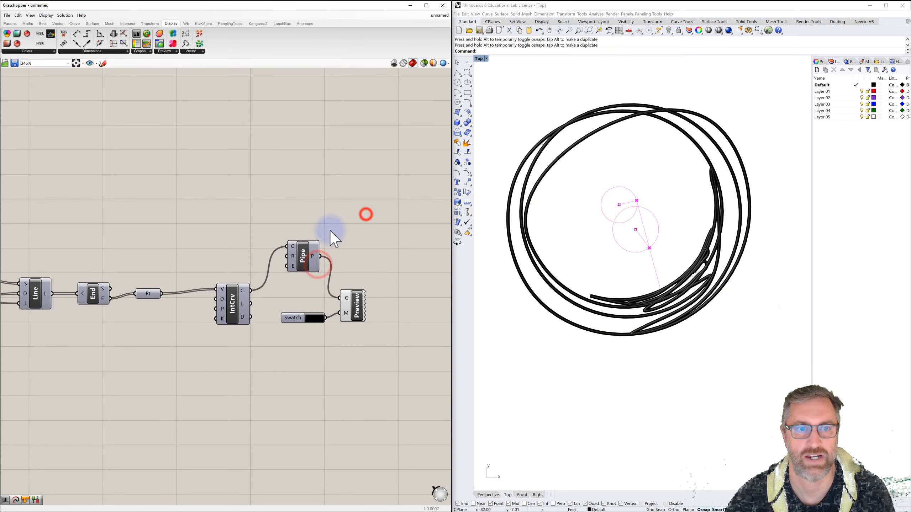
Reduce the Pipe component's radius input from its default so the black interpolated path is drawn thinner.
right_click(292, 256)
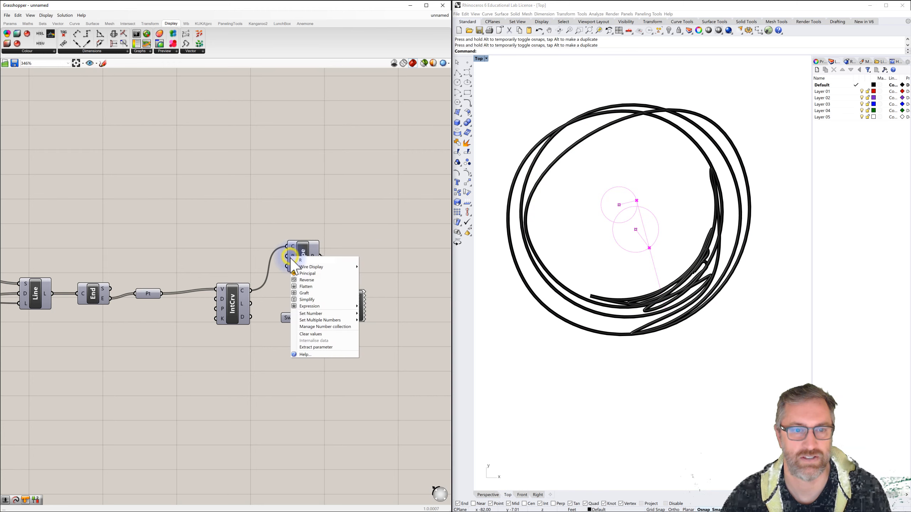
mouse_move(310, 314)
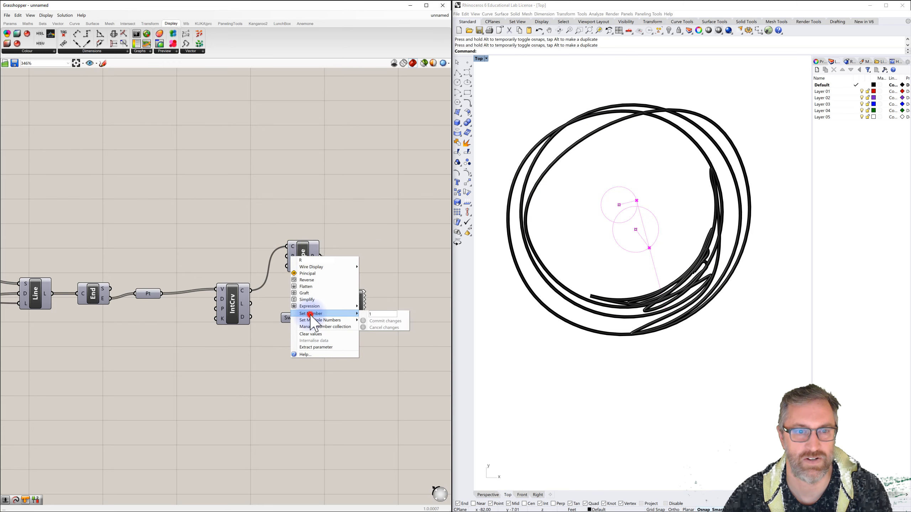
click(372, 314)
key(BackSpace)
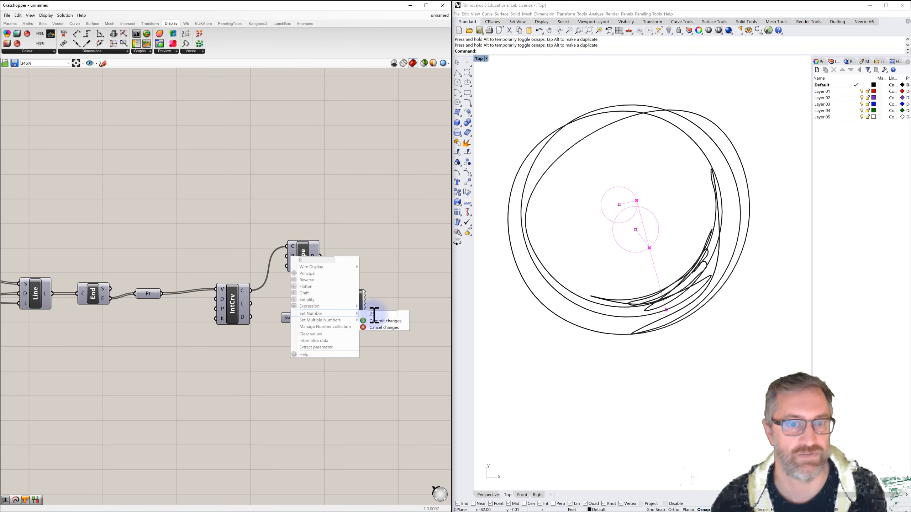
click(375, 322)
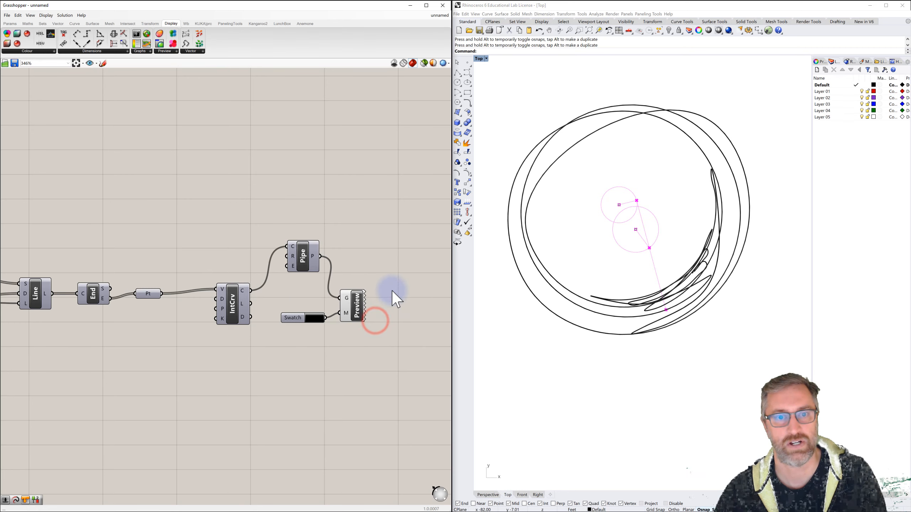
click(396, 280)
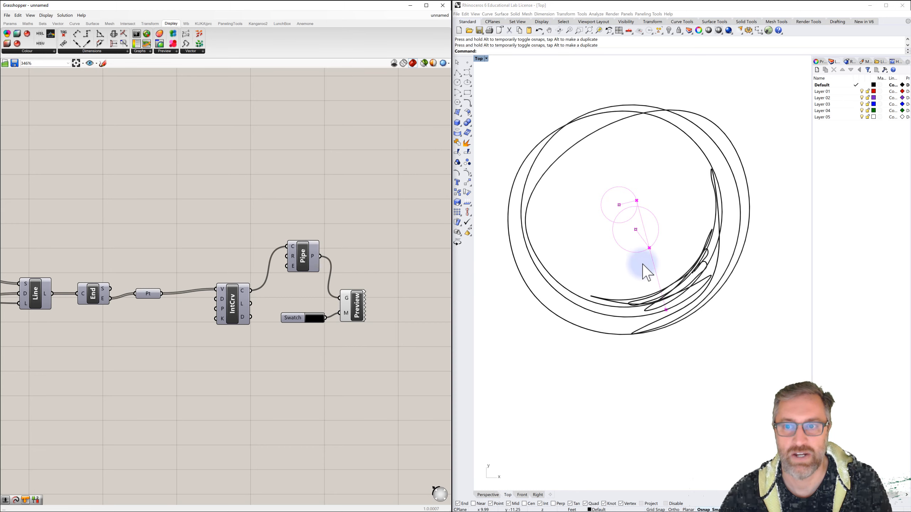
Set the Rotation Angle value in the Inputs group to 720 to run the magenta machine to its end position.
scroll(345, 218, down, 3)
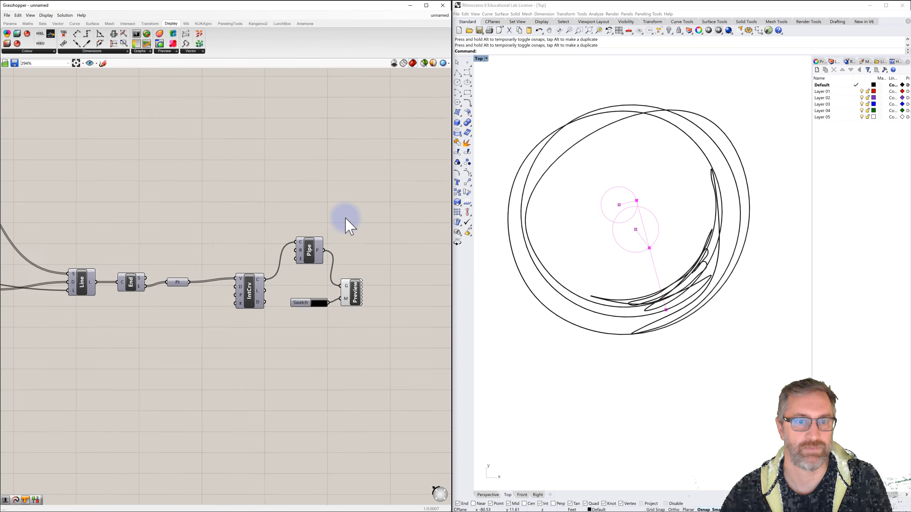
right_drag(280, 190, 354, 210)
scroll(355, 211, down, 4)
right_drag(237, 194, 263, 243)
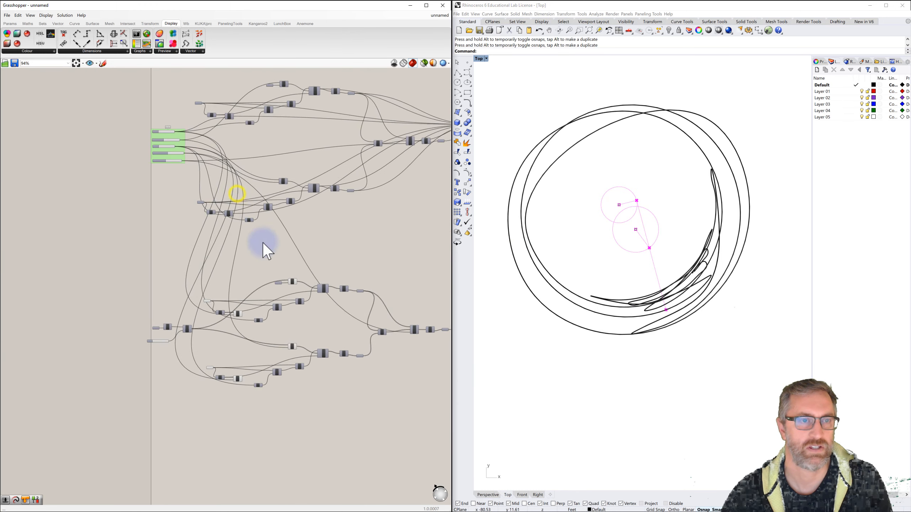
scroll(154, 137, up, 7)
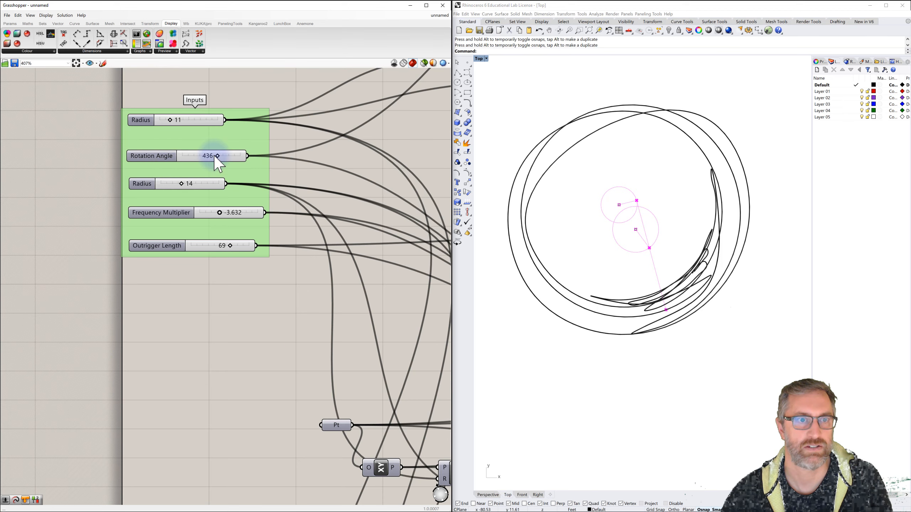
drag(216, 156, 246, 155)
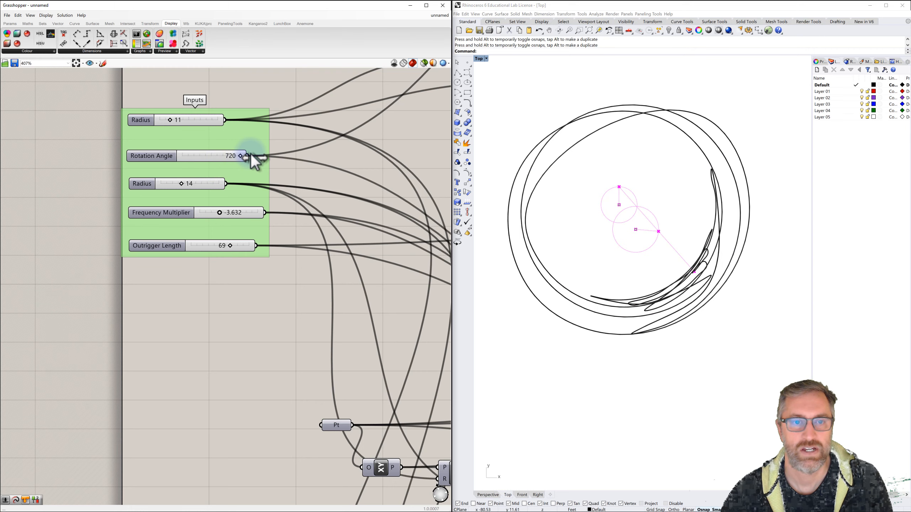
Review the whole definition, from the Inputs group through the magenta machine components to the lower path branch and its Pipe preview.
right_drag(238, 310, 161, 280)
scroll(215, 297, down, 3)
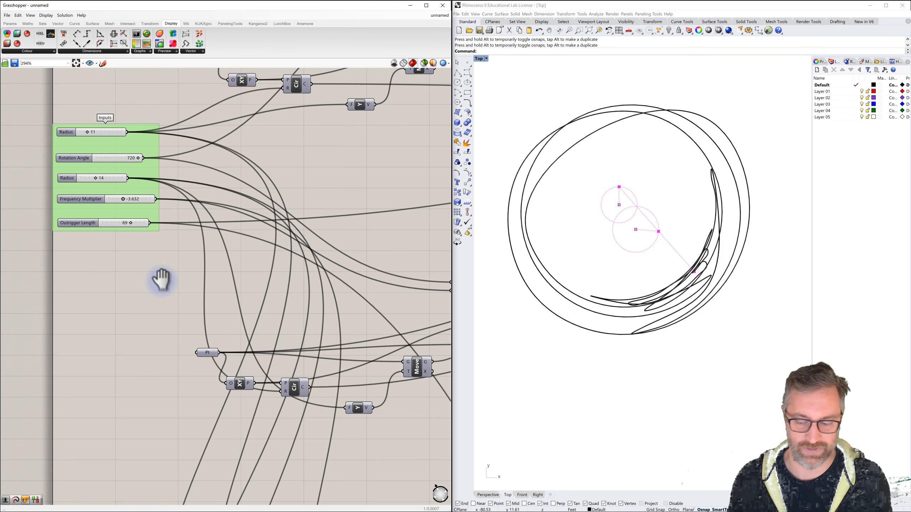
scroll(194, 295, down, 5)
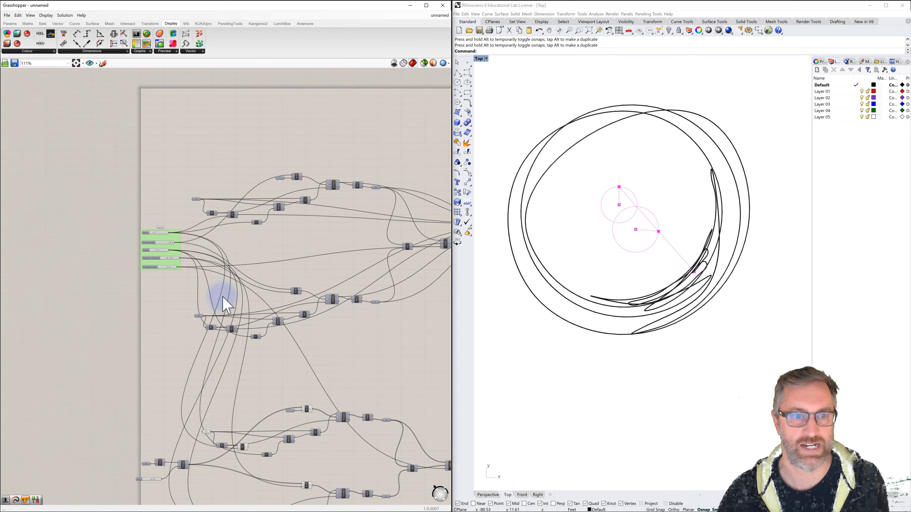
right_drag(222, 293, 177, 231)
scroll(193, 235, down, 2)
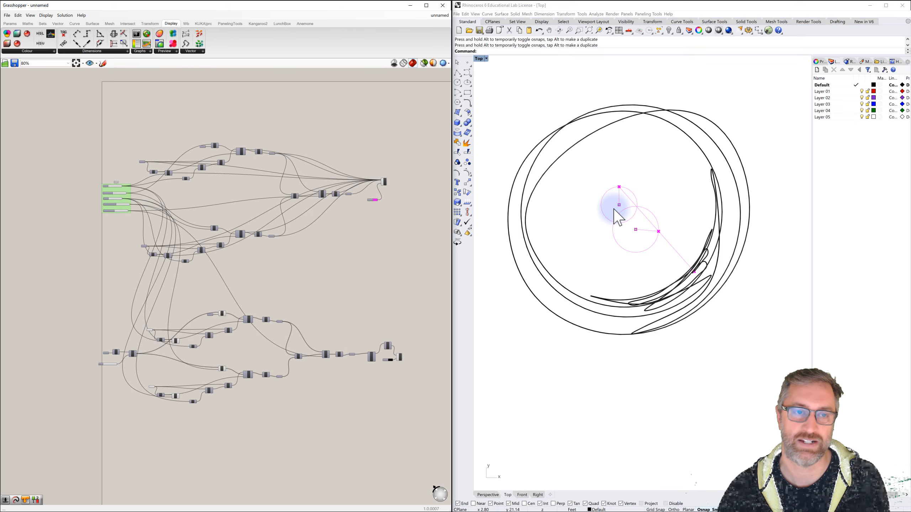
scroll(212, 214, up, 4)
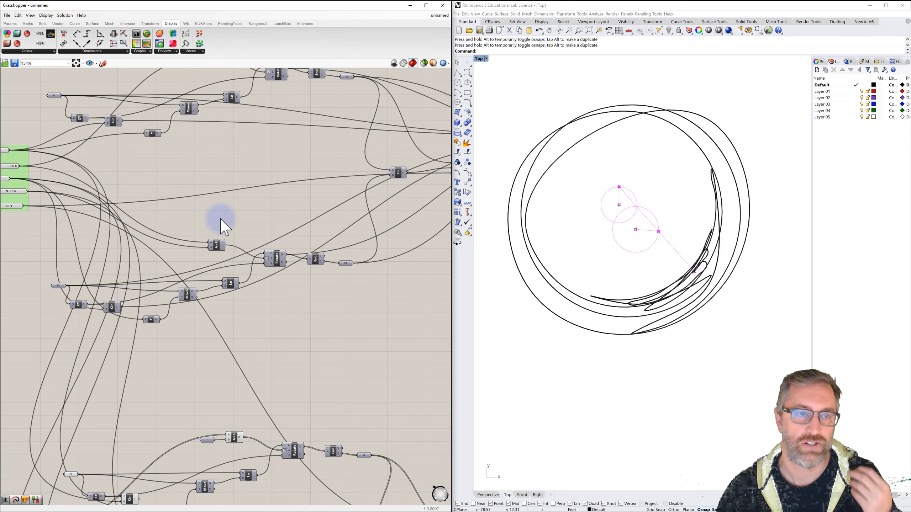
right_drag(231, 179, 250, 206)
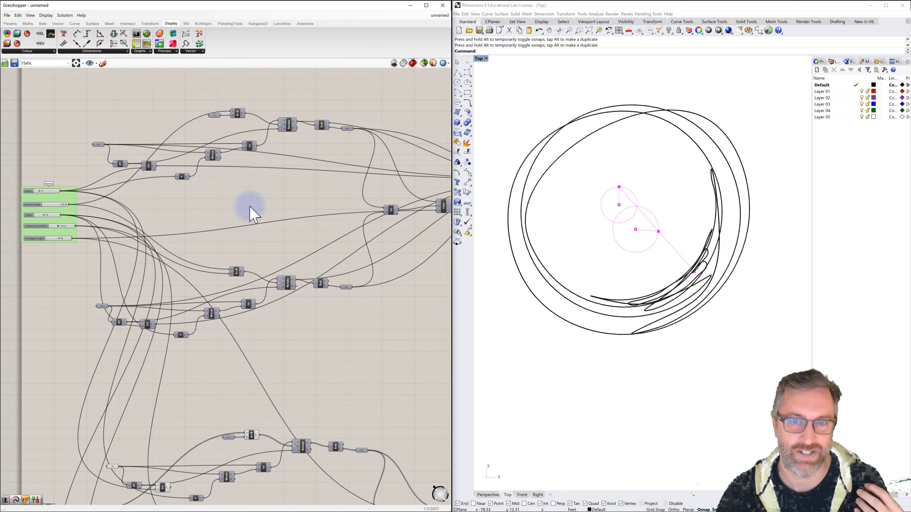
scroll(193, 173, down, 2)
right_drag(222, 194, 191, 191)
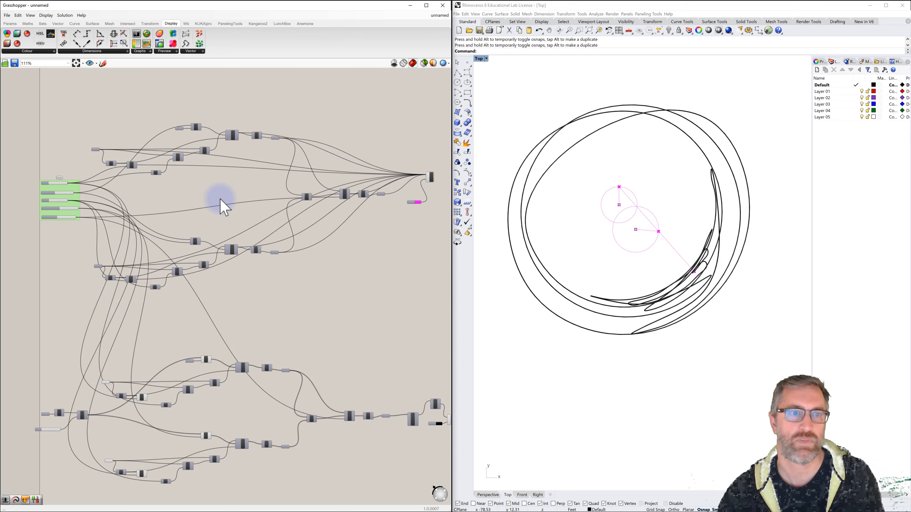
scroll(220, 199, down, 1)
right_drag(229, 206, 208, 184)
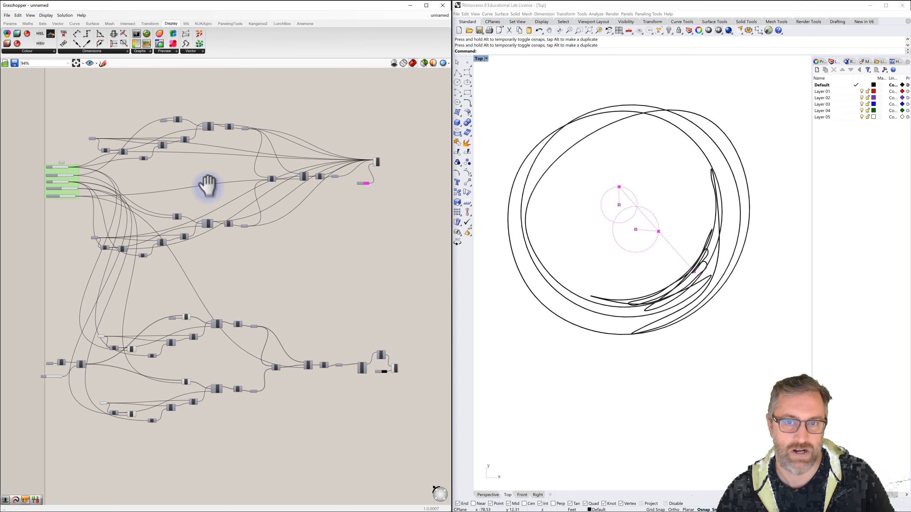